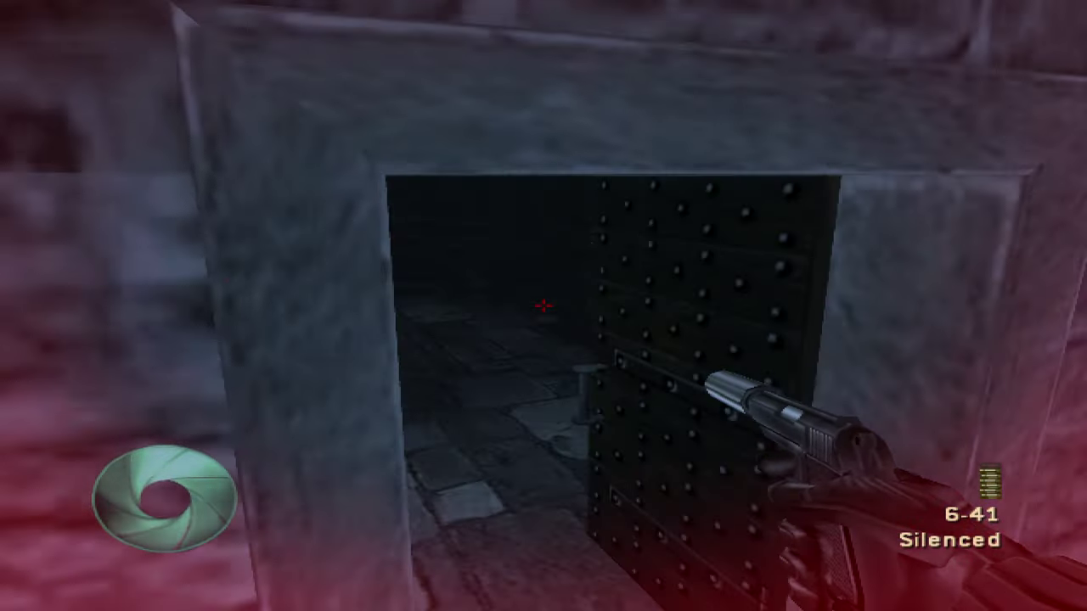
# Walk through the vault and tunnel into the snow and cycle to the Winter Covert Sniper
pyautogui.press('w')
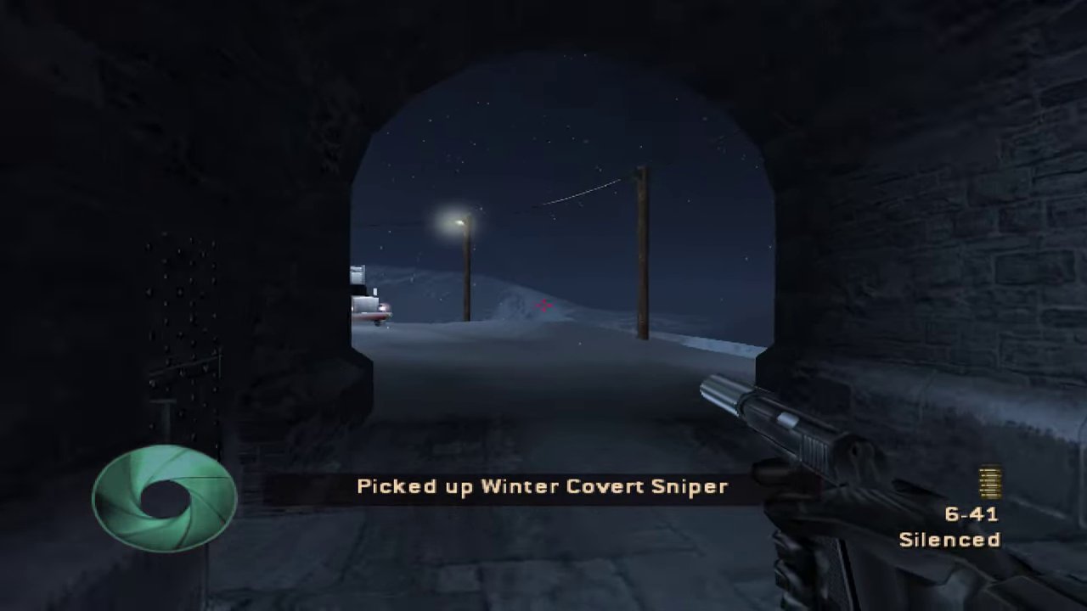
pyautogui.press('w')
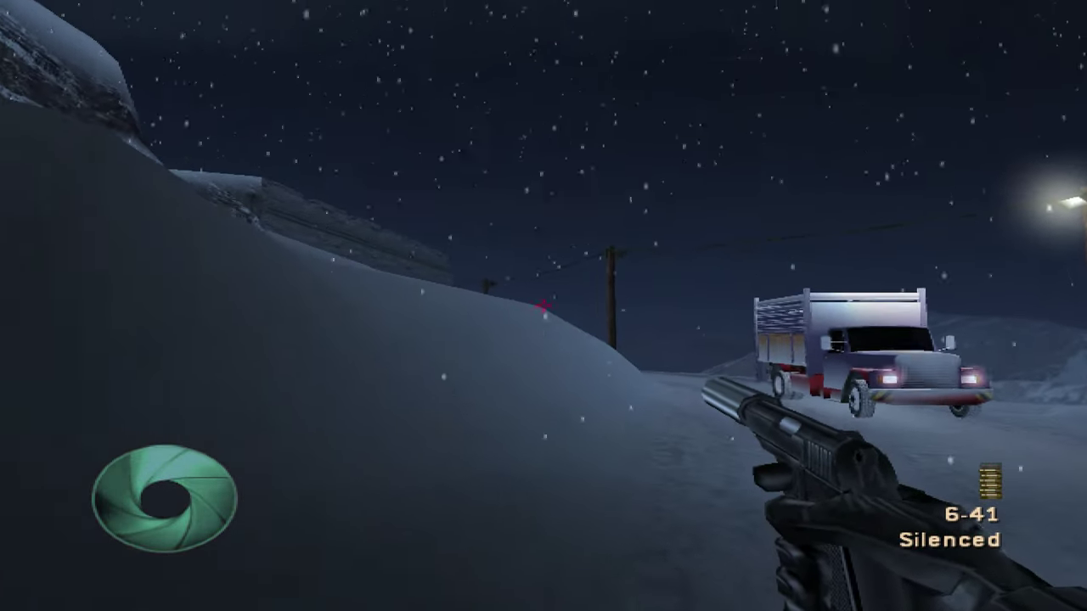
pyautogui.press('w')
pyautogui.scroll(-1, 544, 306)
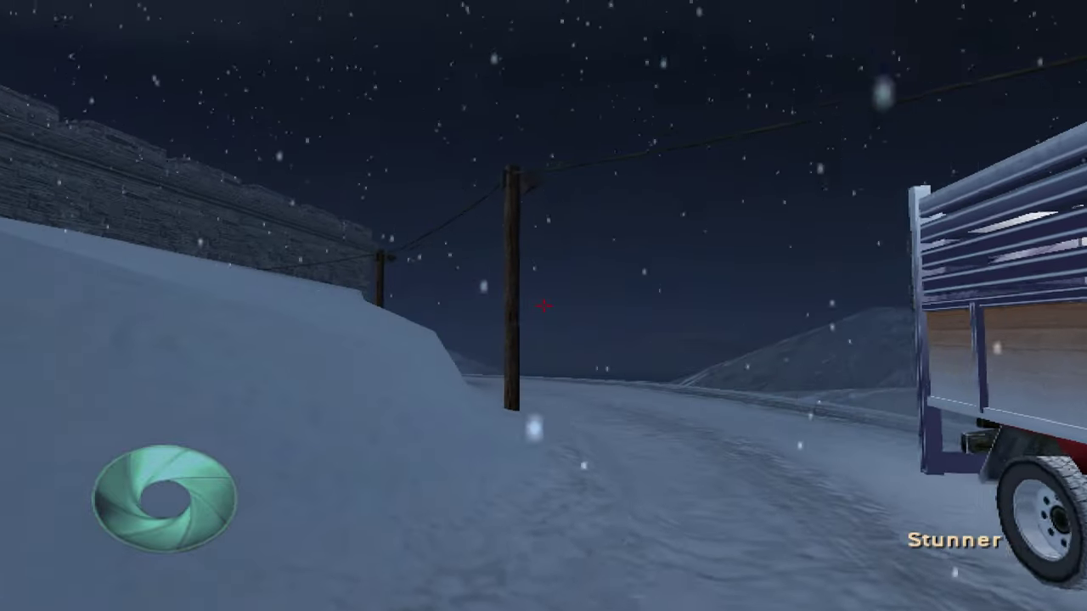
pyautogui.scroll(-2, 543, 306)
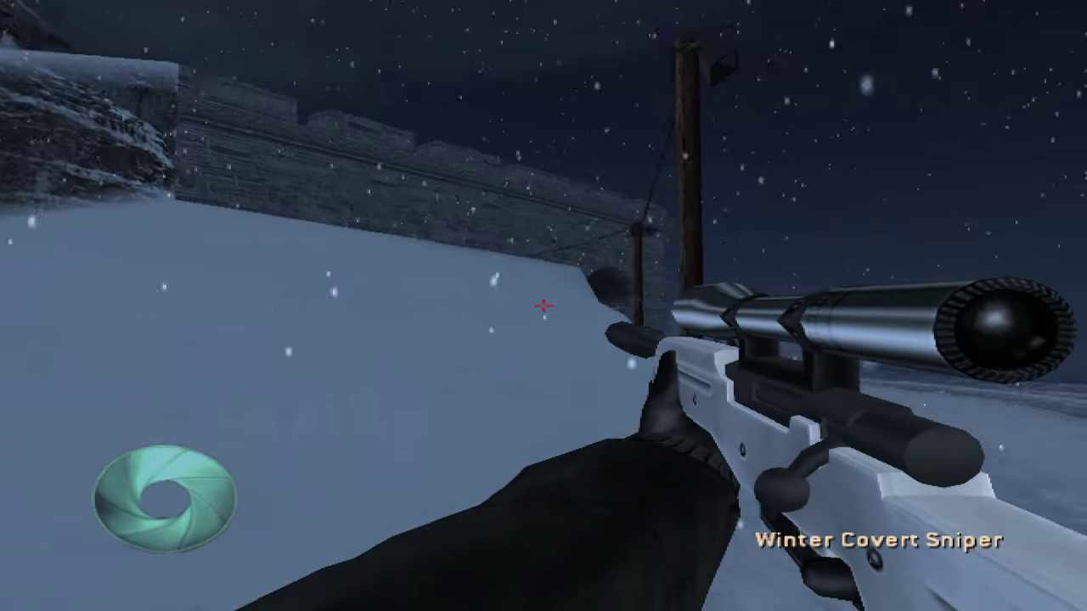
# Scope in and shoot the first guard, then walk over him toward the arch
pyautogui.rightClick(544, 305)
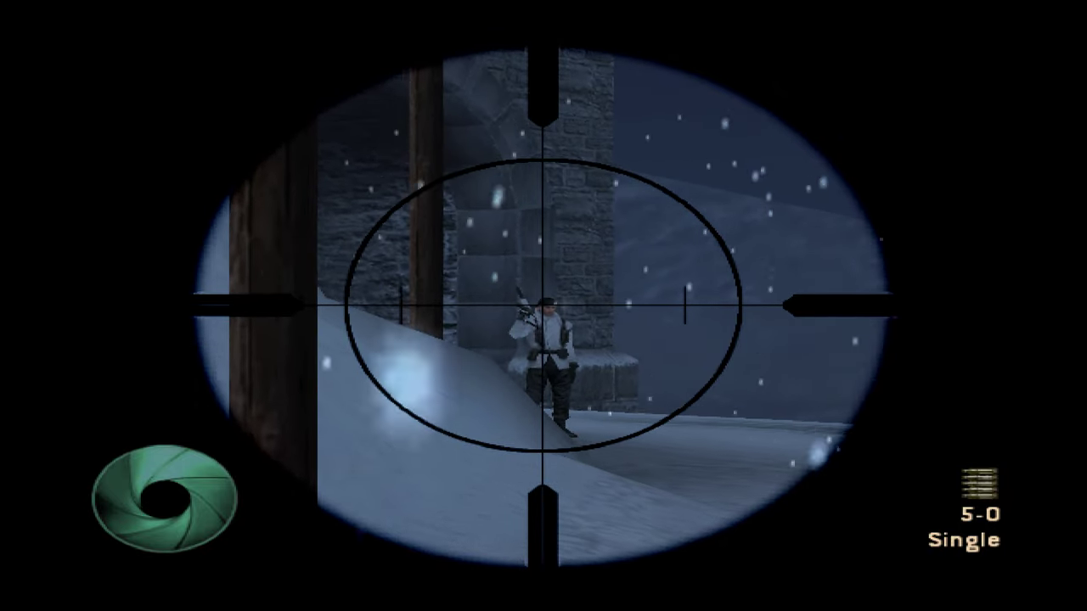
pyautogui.click(543, 305)
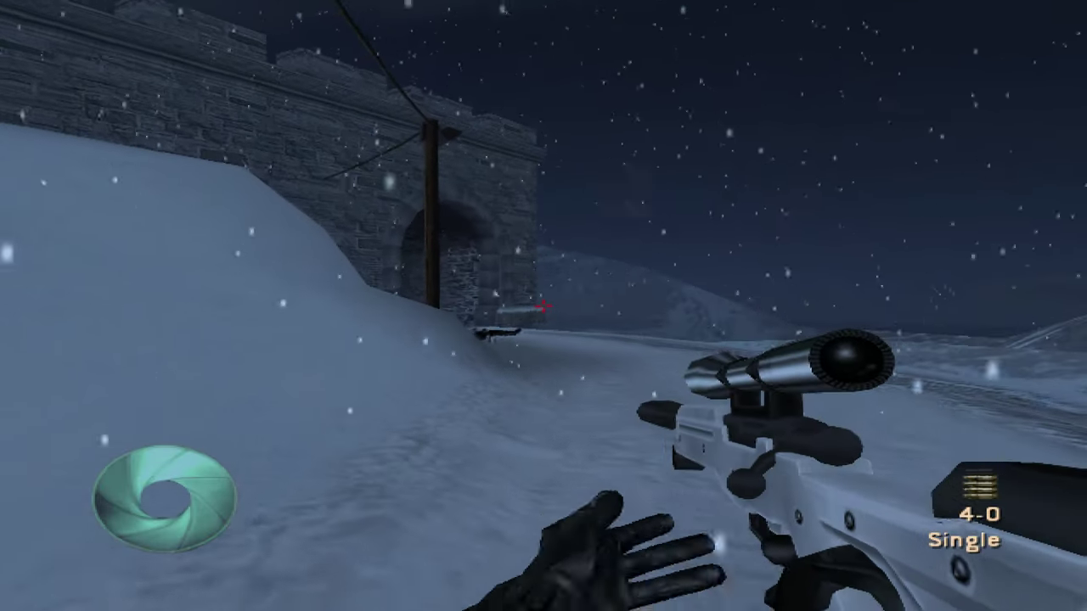
pyautogui.press('w')
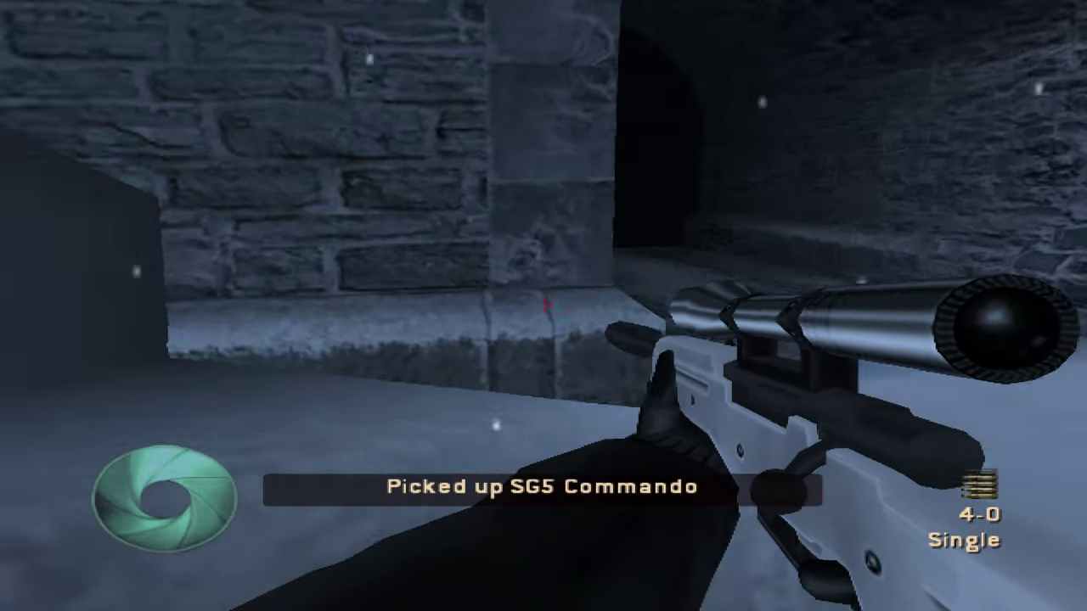
# Advance along the stone wall, scope in, and shoot the guard on the stone tower
pyautogui.moveTo(543, 306)
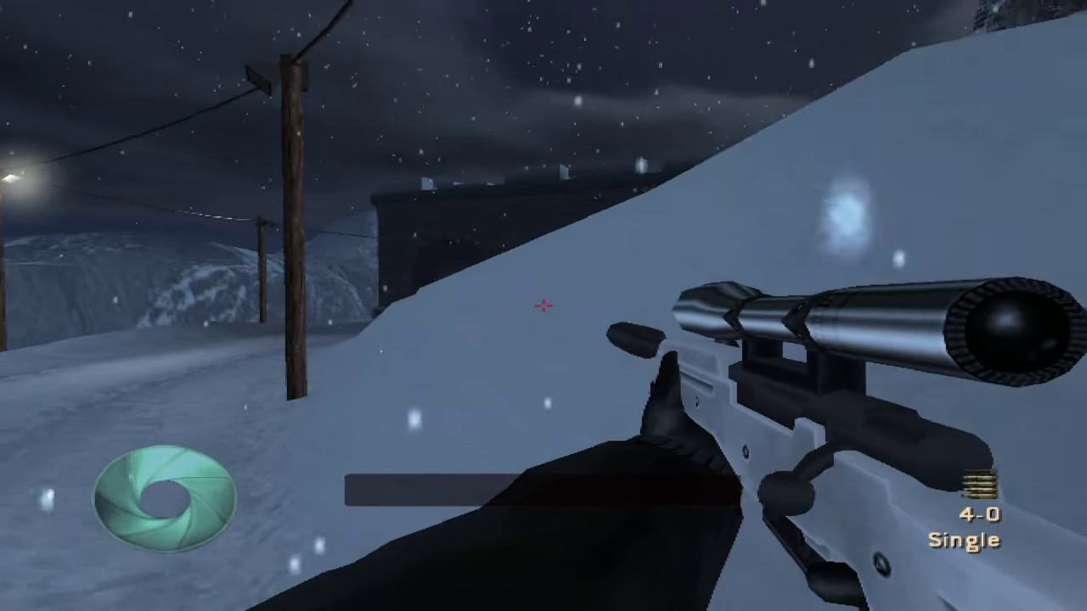
pyautogui.press('w')
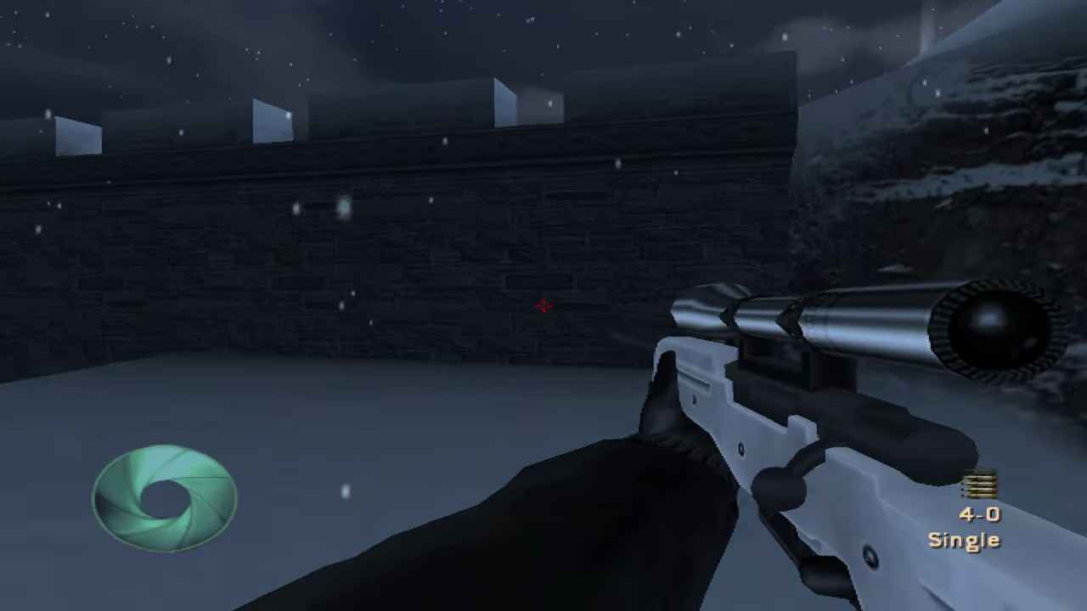
pyautogui.press('w')
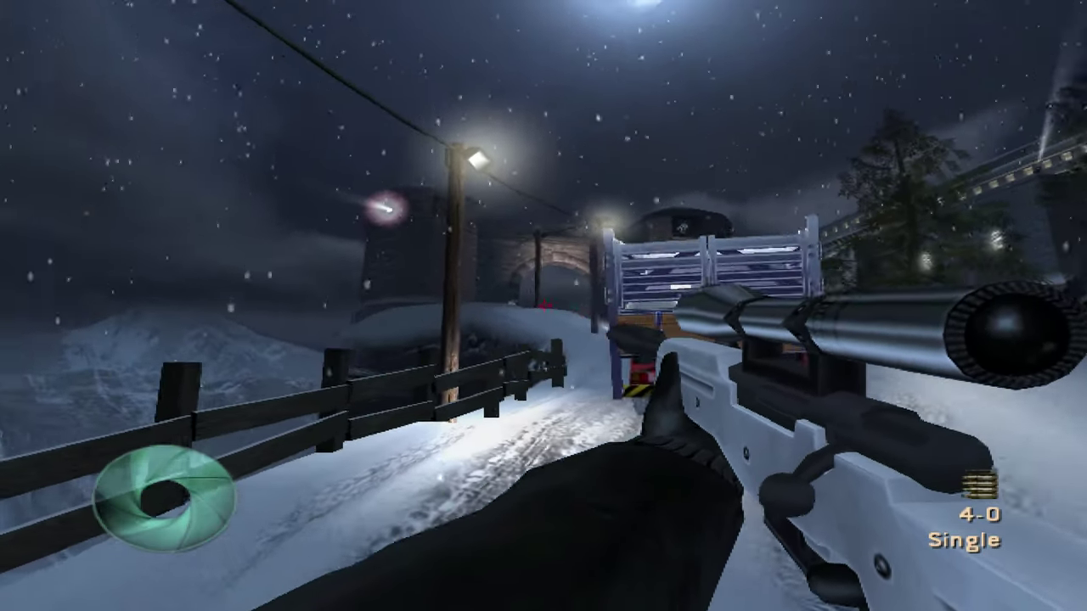
pyautogui.rightClick(543, 305)
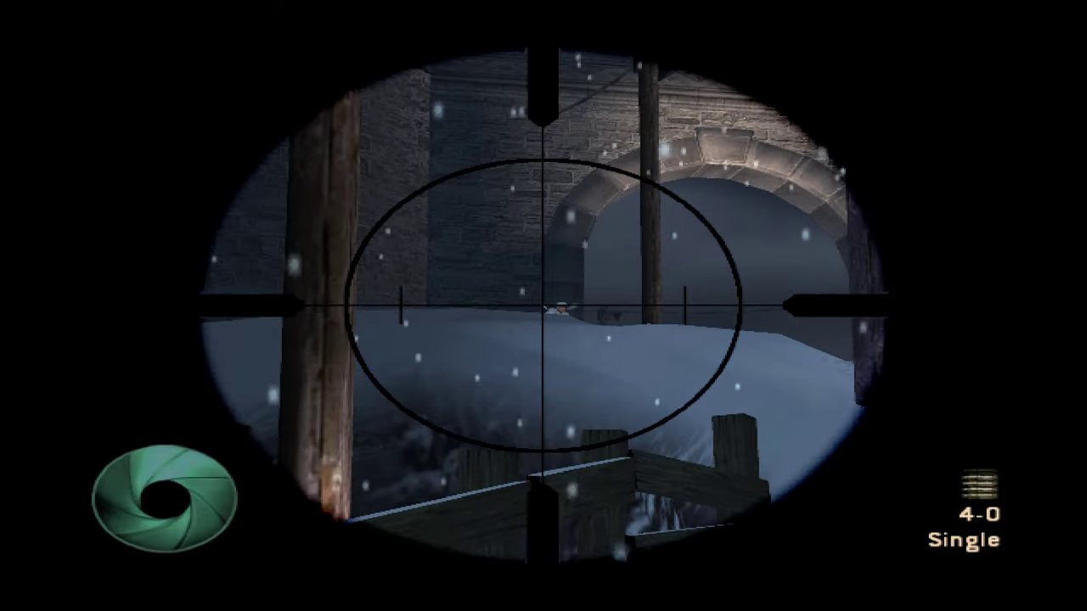
pyautogui.click(544, 306)
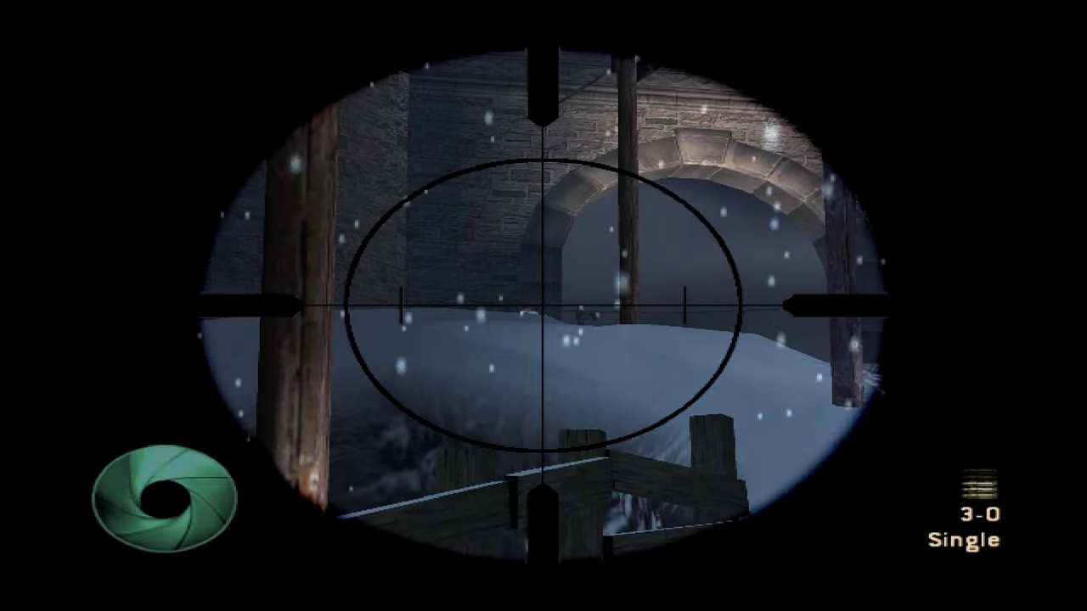
pyautogui.moveTo(543, 306)
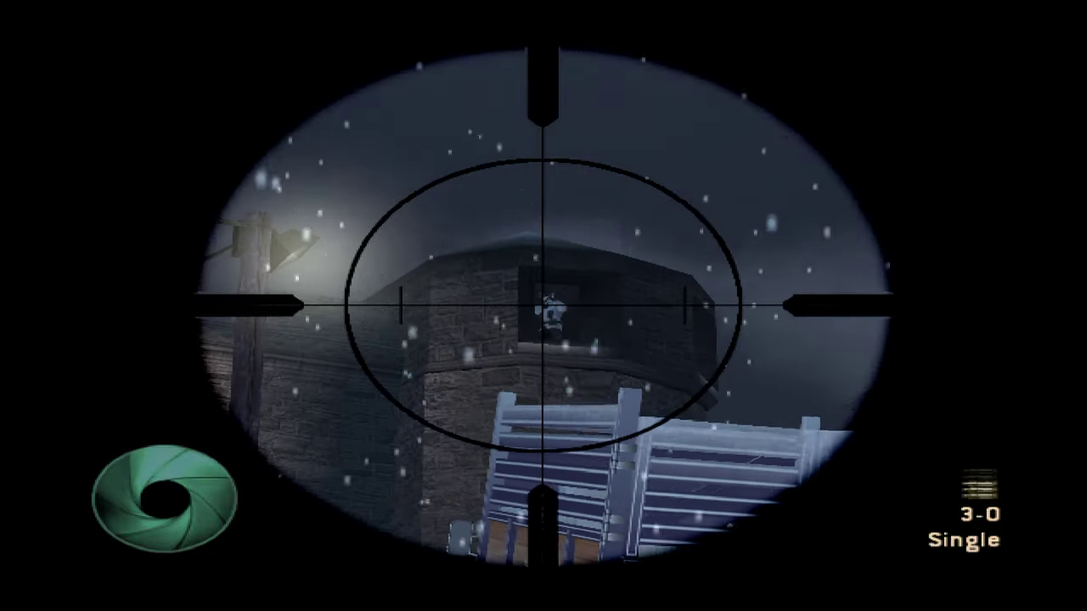
pyautogui.click(543, 306)
pyautogui.rightClick(544, 306)
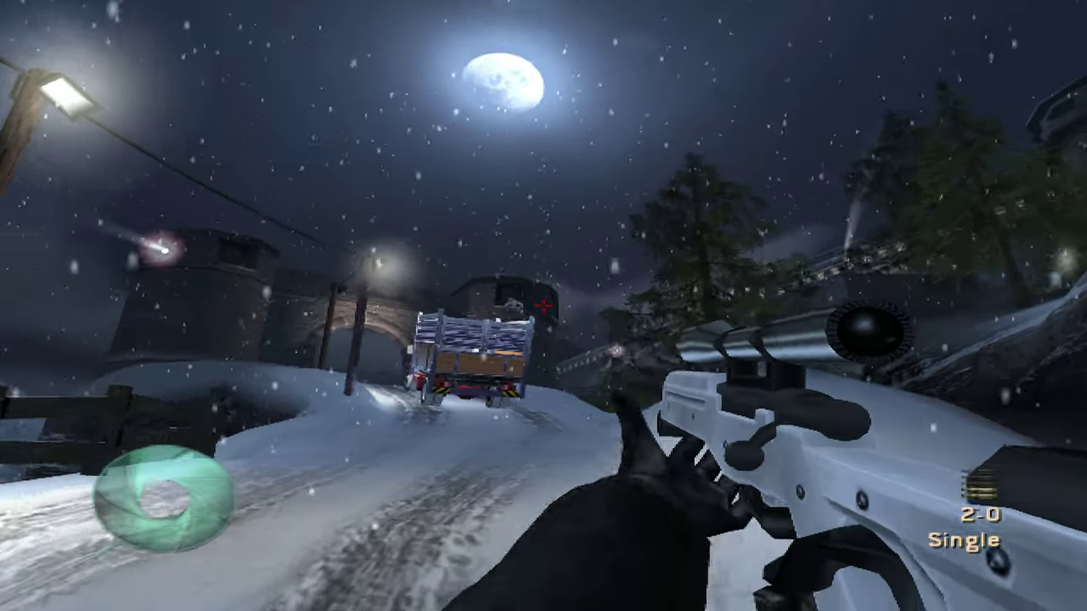
pyautogui.moveTo(544, 306)
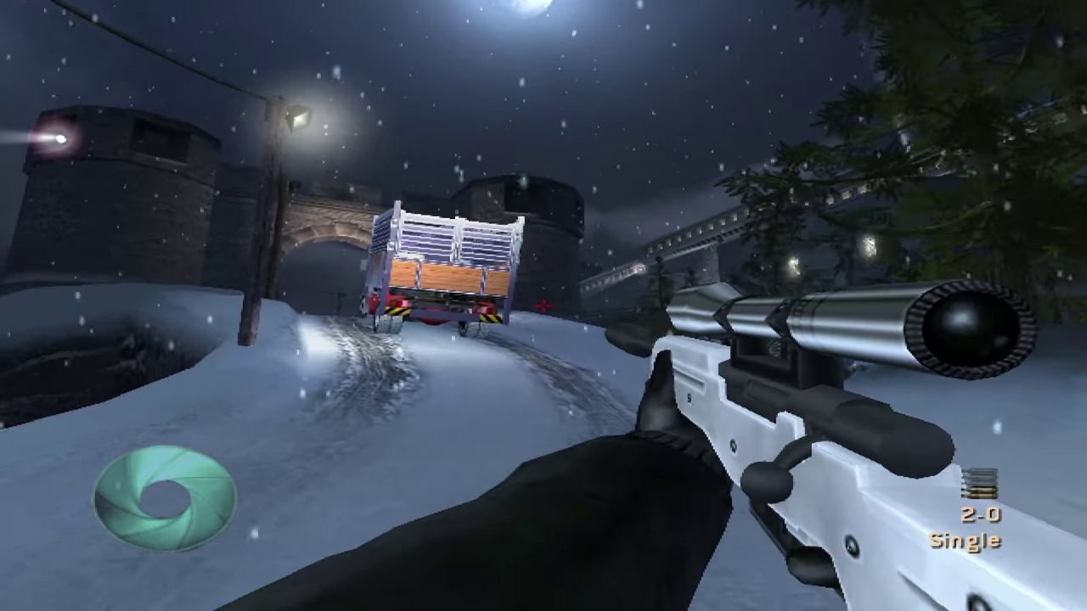
# Collect the 5.56mm rounds past the truck, switch to the SG5 Commando, and return to the Xbox home
pyautogui.press('q')
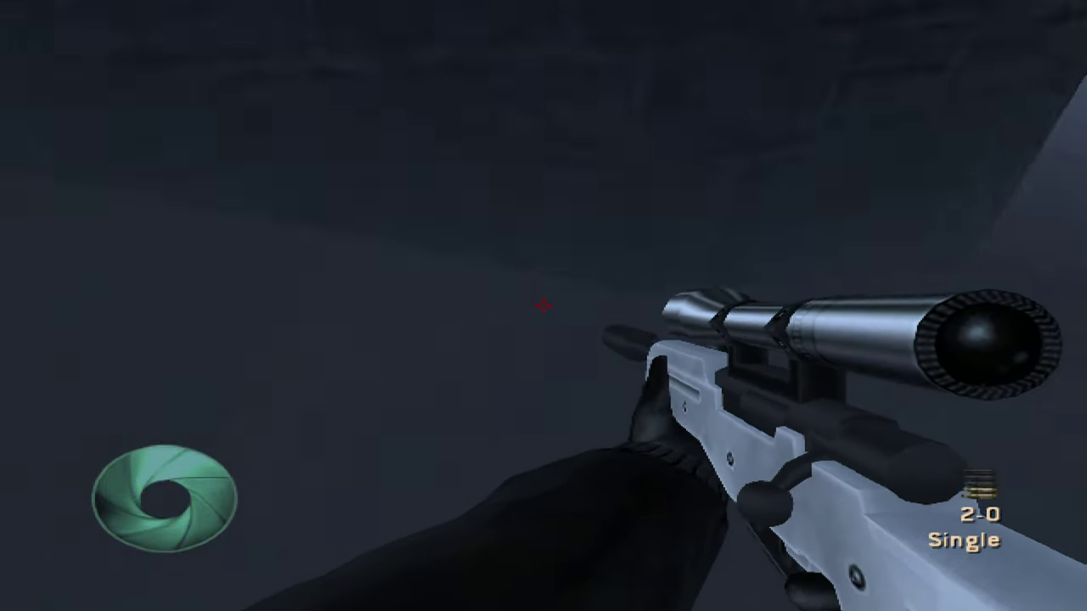
pyautogui.press('w')
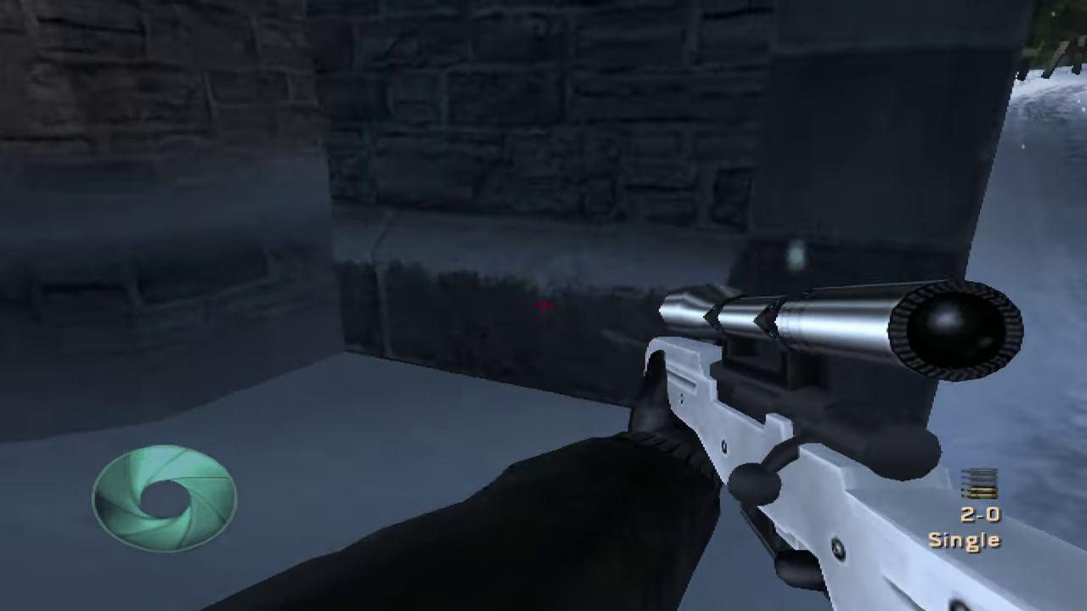
pyautogui.press('w')
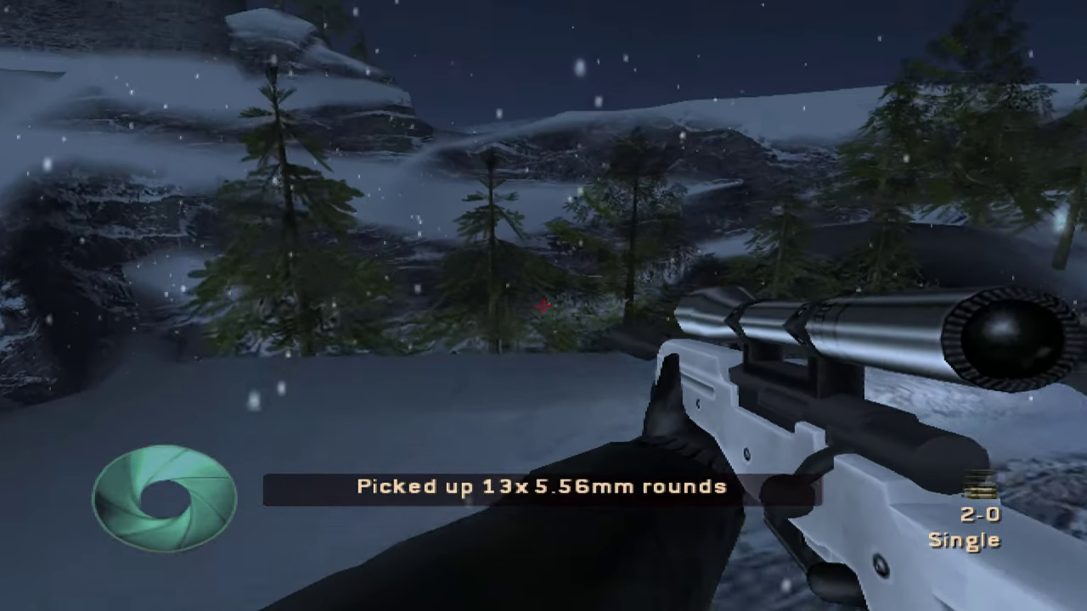
pyautogui.scroll(-1, 543, 305)
pyautogui.press('w')
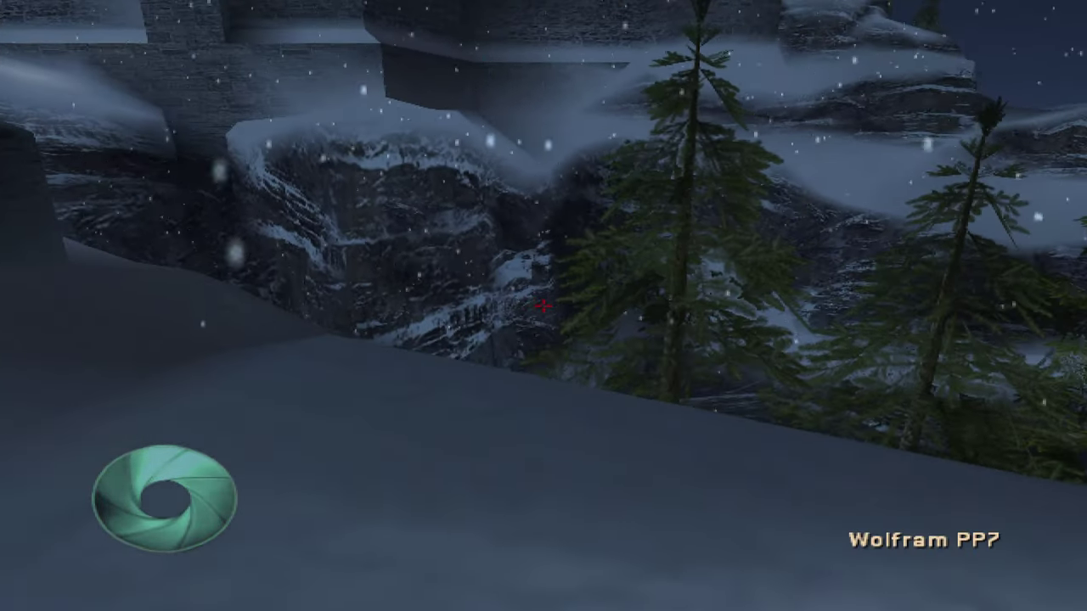
pyautogui.scroll(-1, 544, 306)
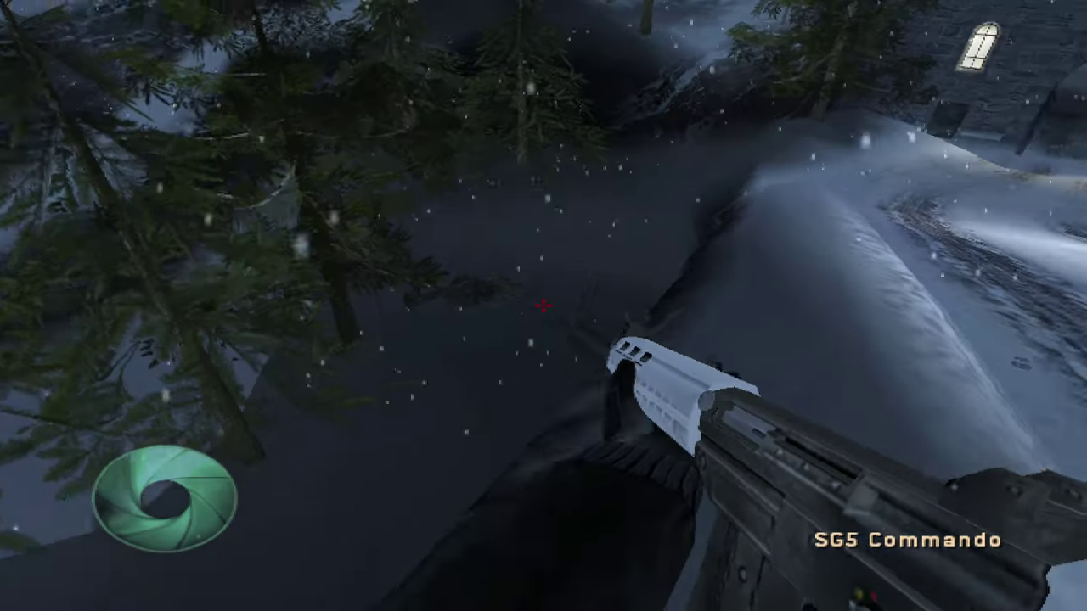
pyautogui.press('Home')
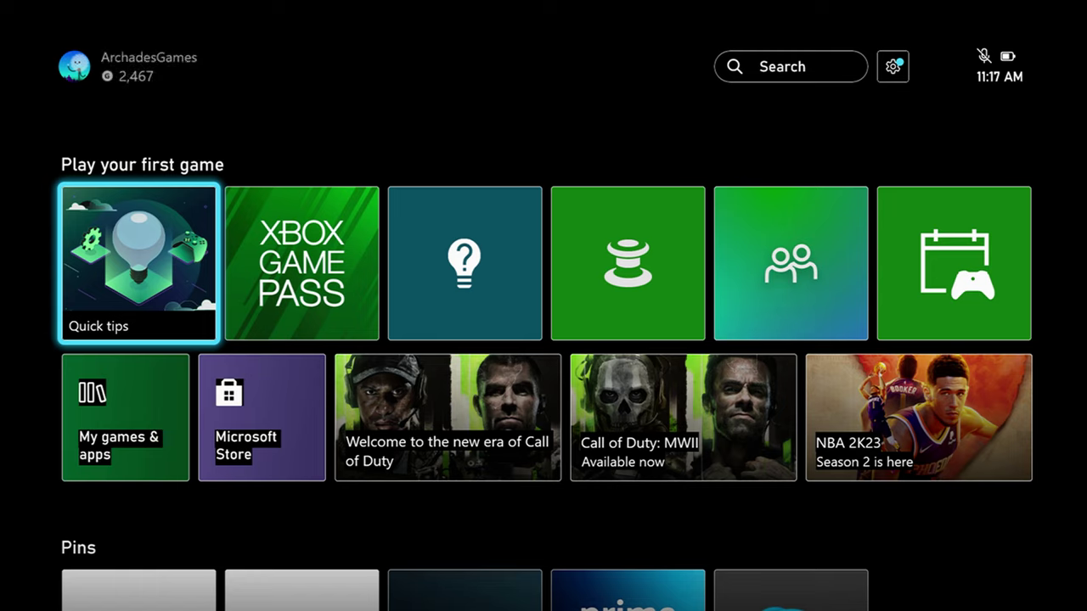
# Open the search screen from the Xbox dashboard
pyautogui.press('Up')
pyautogui.press('Right')
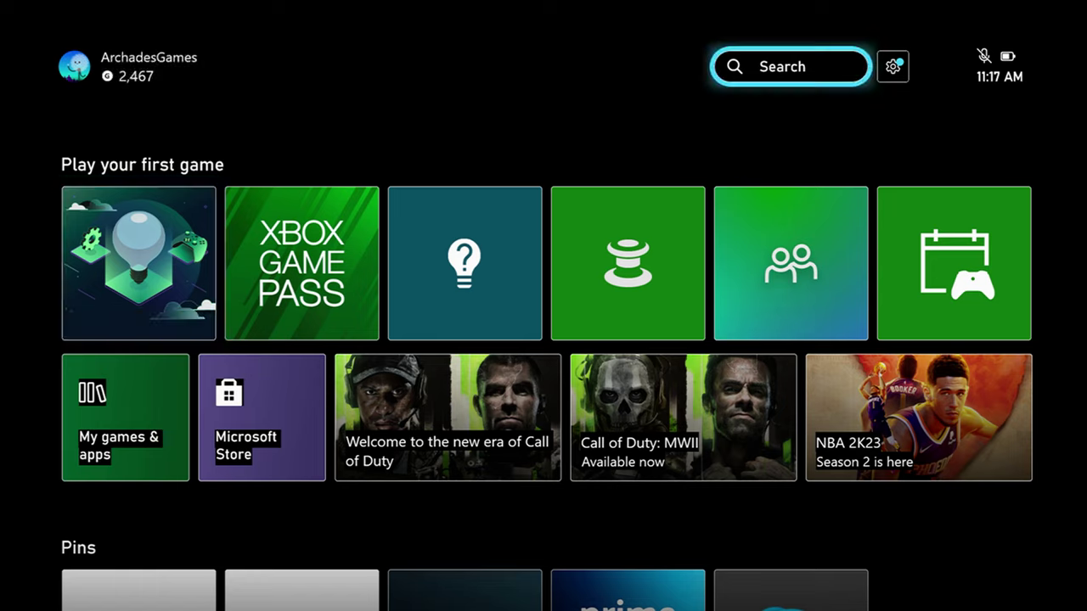
pyautogui.press('Left')
pyautogui.press('Down')
pyautogui.press('y')
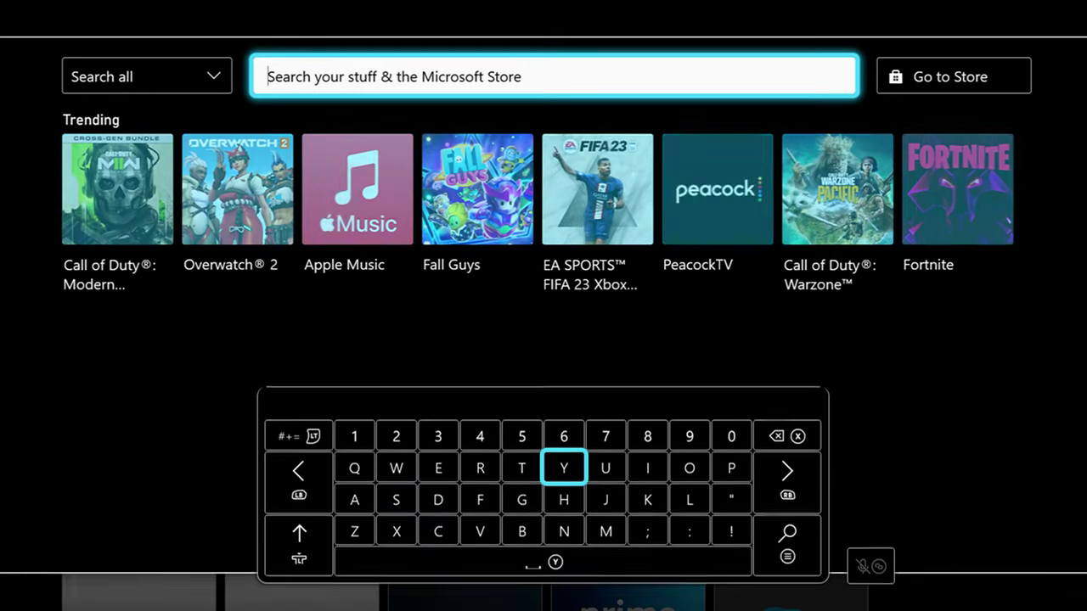
# Spell 'Dev mode' on the on-screen keyboard
pyautogui.press('Down')
pyautogui.press('Left')
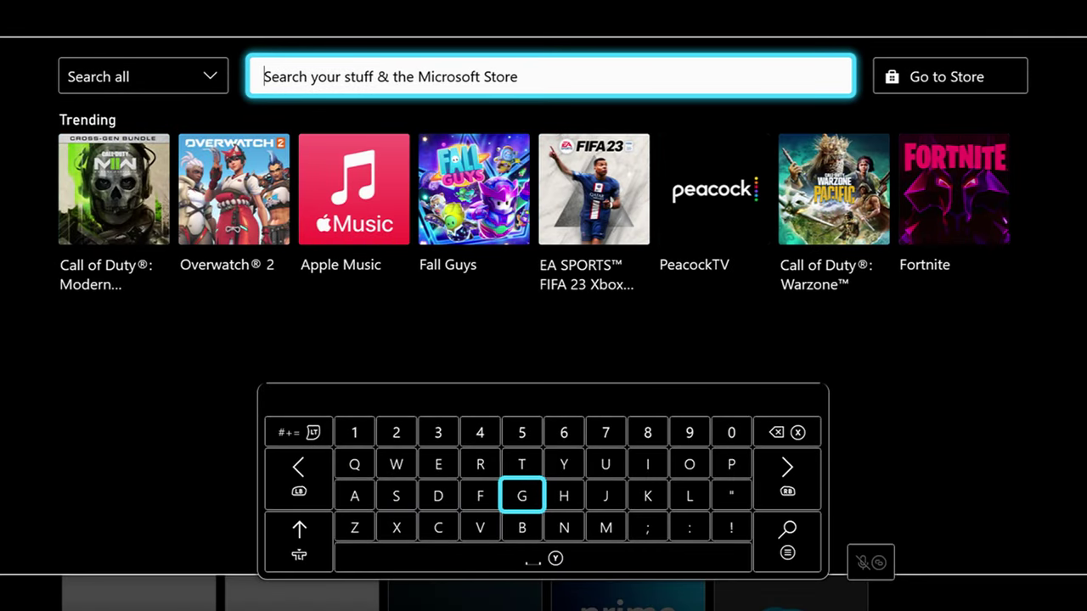
pyautogui.press('Left')
pyautogui.press('Left')
pyautogui.write('De')
pyautogui.press('Down')
pyautogui.press('Right')
pyautogui.write('v')
pyautogui.press('Right')
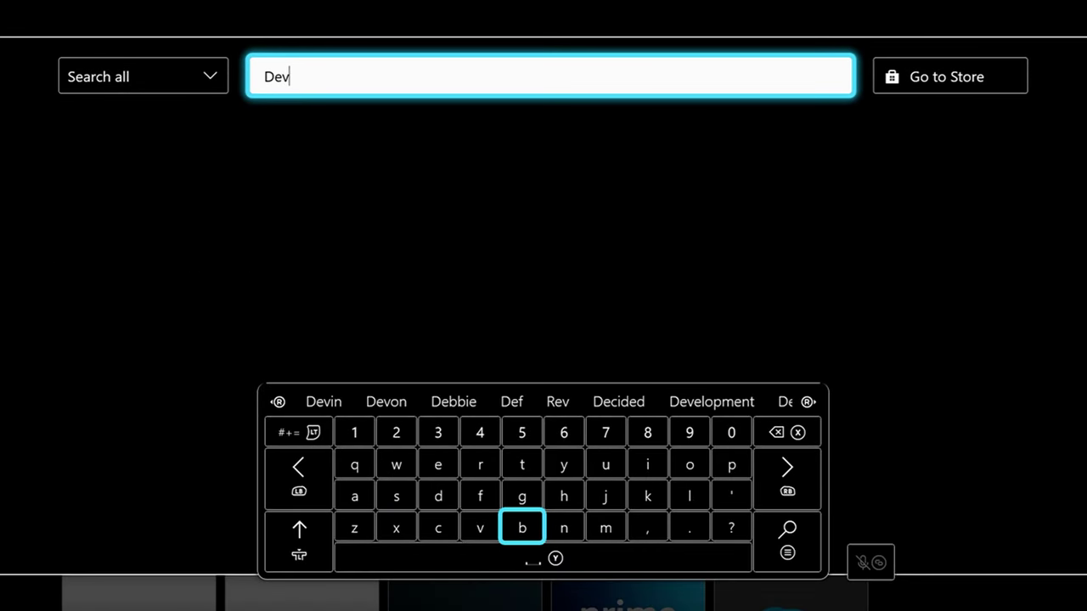
pyautogui.press('Right')
pyautogui.press('Right')
pyautogui.write('m')
pyautogui.press('Up')
pyautogui.press('Up')
pyautogui.press('Right')
pyautogui.press('Right')
pyautogui.write('o')
pyautogui.press('Left')
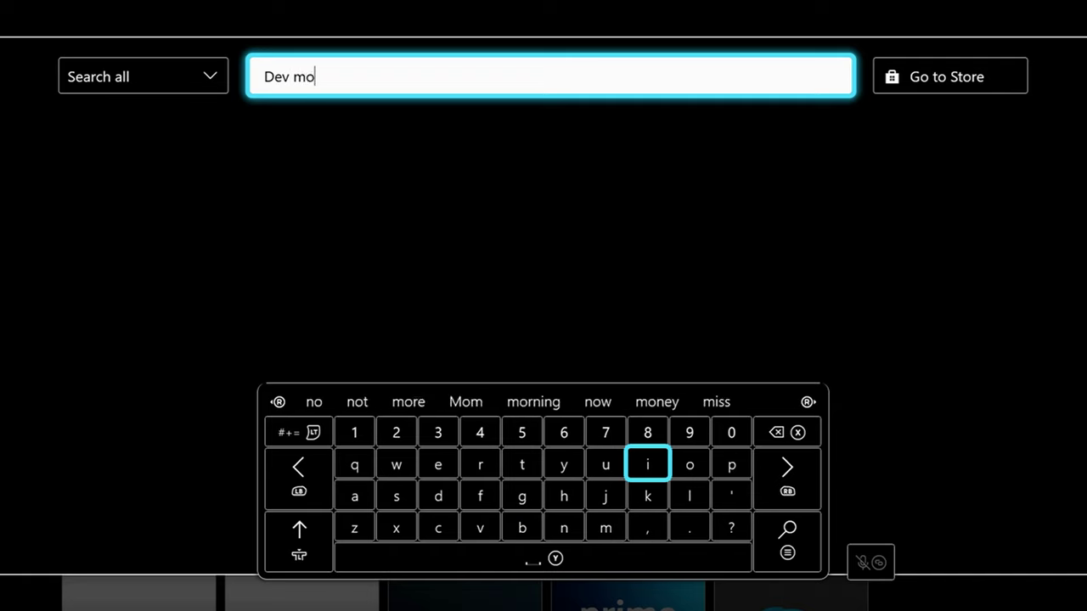
pyautogui.press('Left')
pyautogui.press('Left')
pyautogui.press('Left')
pyautogui.press('Left')
pyautogui.press('Left')
pyautogui.press('Down')
pyautogui.write('d')
pyautogui.press('Up')
pyautogui.write('e')
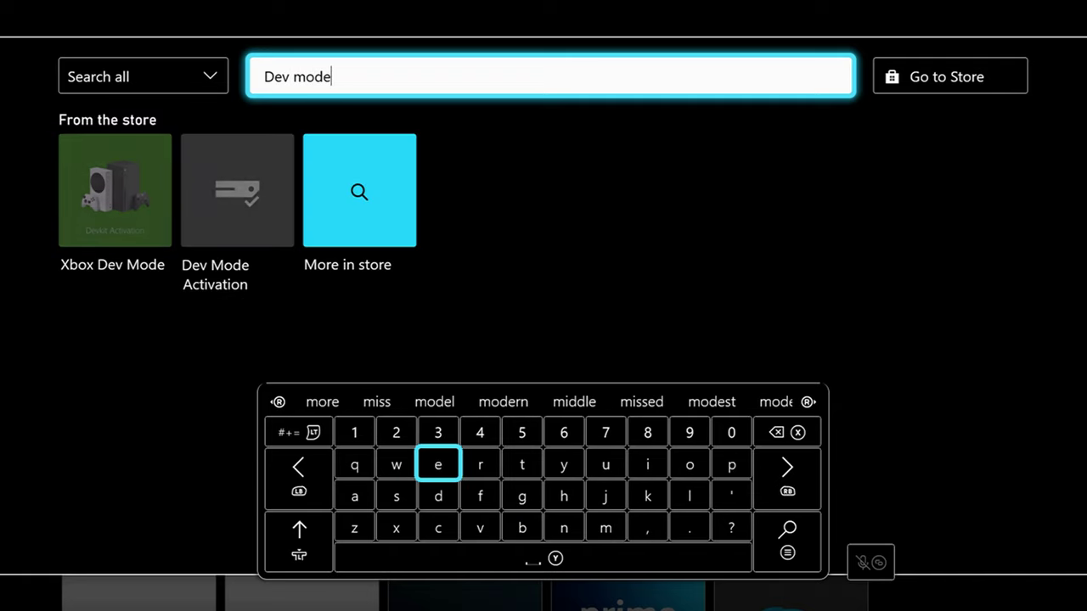
# Select the Xbox Dev Mode tile in the search results
pyautogui.press('Up')
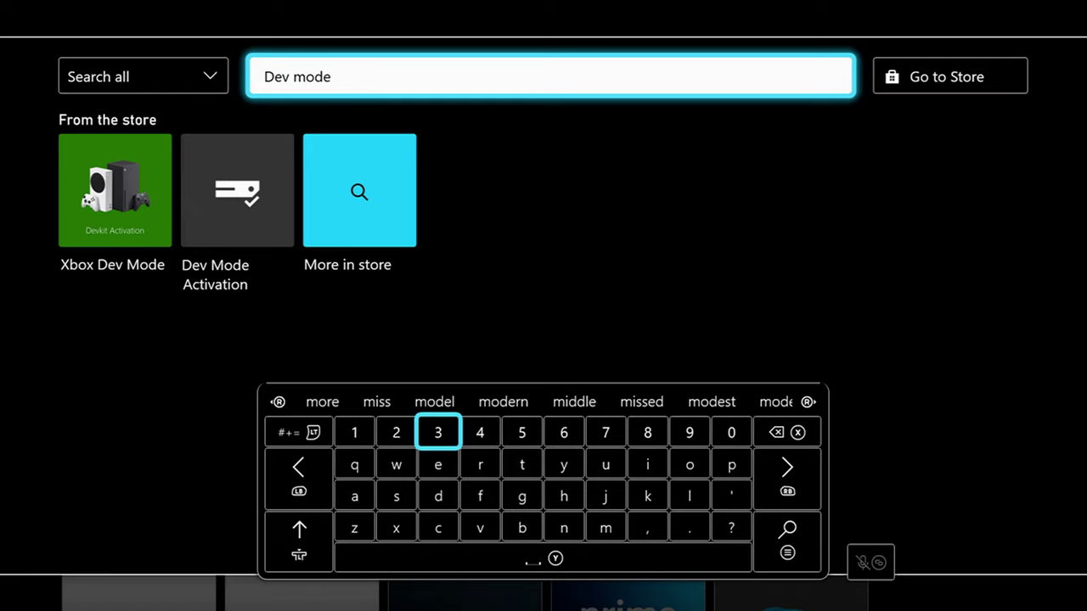
pyautogui.press('Up')
pyautogui.press('Up')
pyautogui.press('Left')
pyautogui.press('Left')
pyautogui.press('Return')
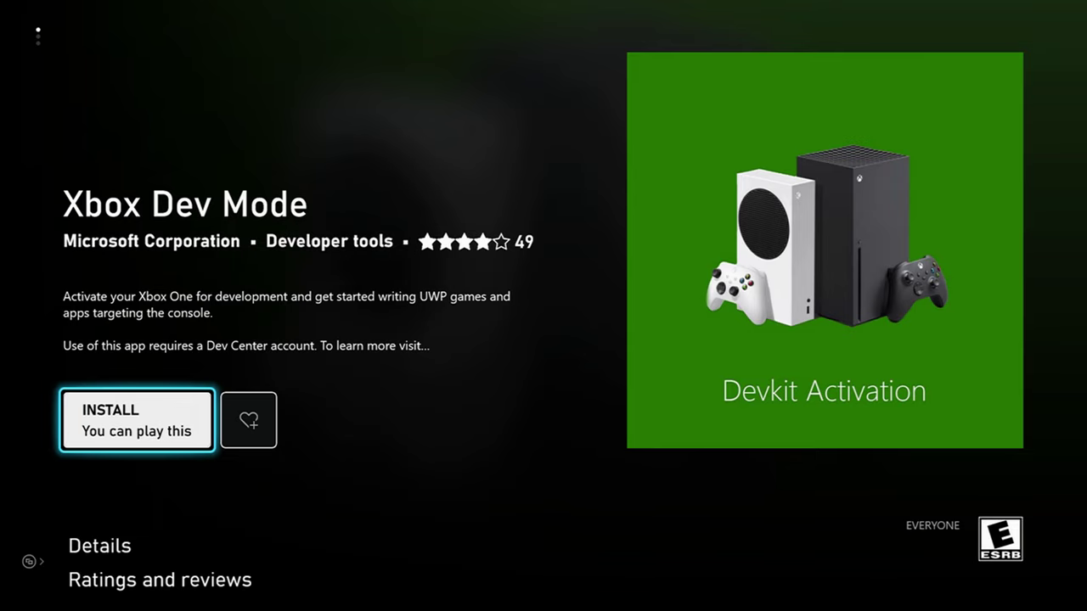
# Install Xbox Dev Mode from its Microsoft Store page
pyautogui.press('Return')
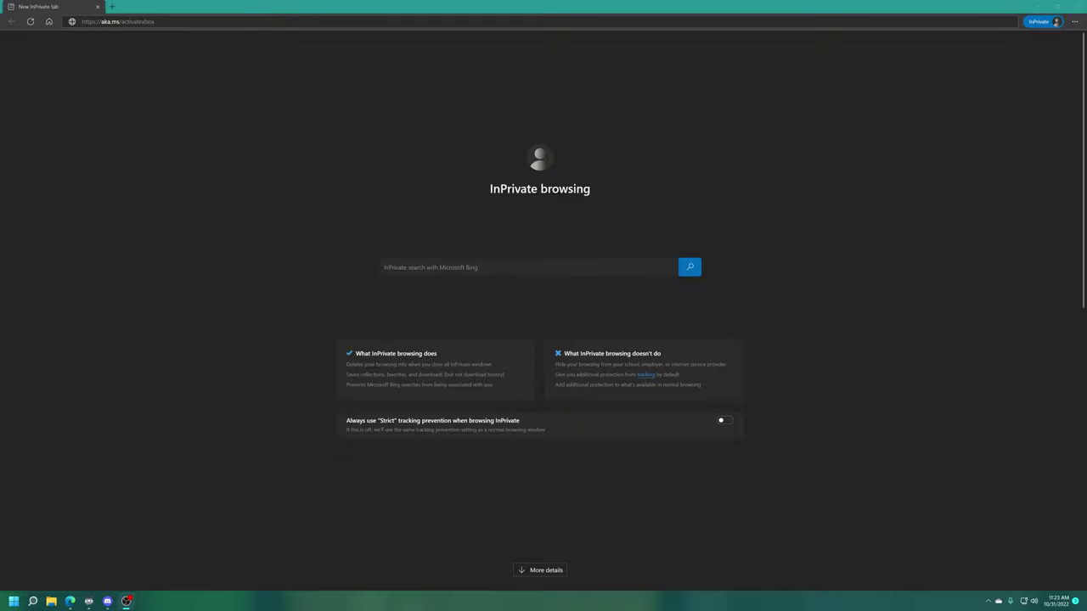
# Load aka.ms/activatexbox from the InPrivate browser's address bar
pyautogui.click(147, 54)
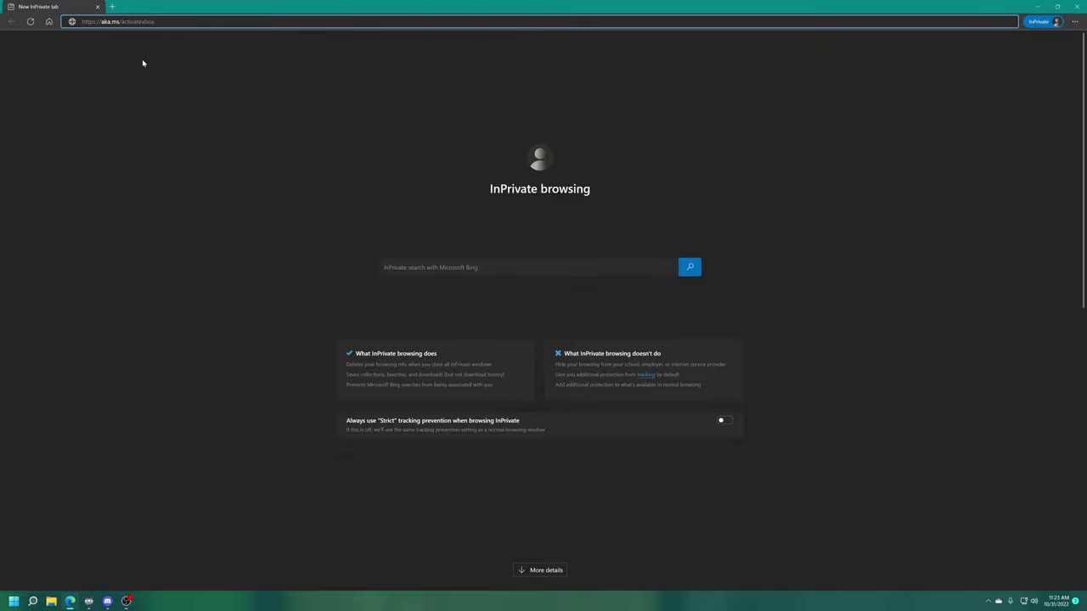
pyautogui.press('Return')
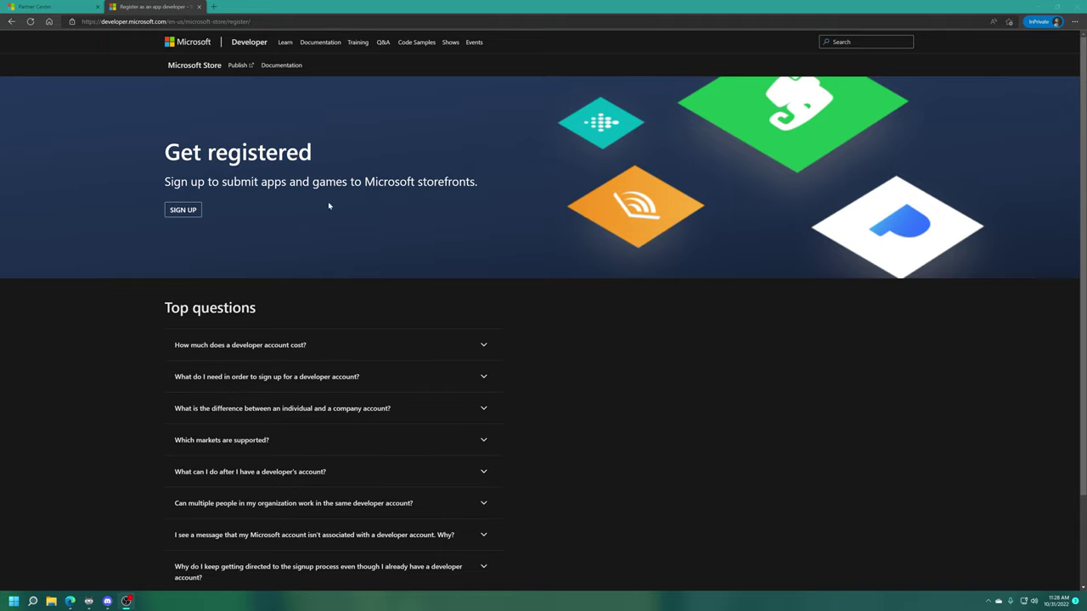
# Start the developer sign-up and choose United States with an Individual account type
pyautogui.moveTo(251, 21); pyautogui.dragTo(82, 22)
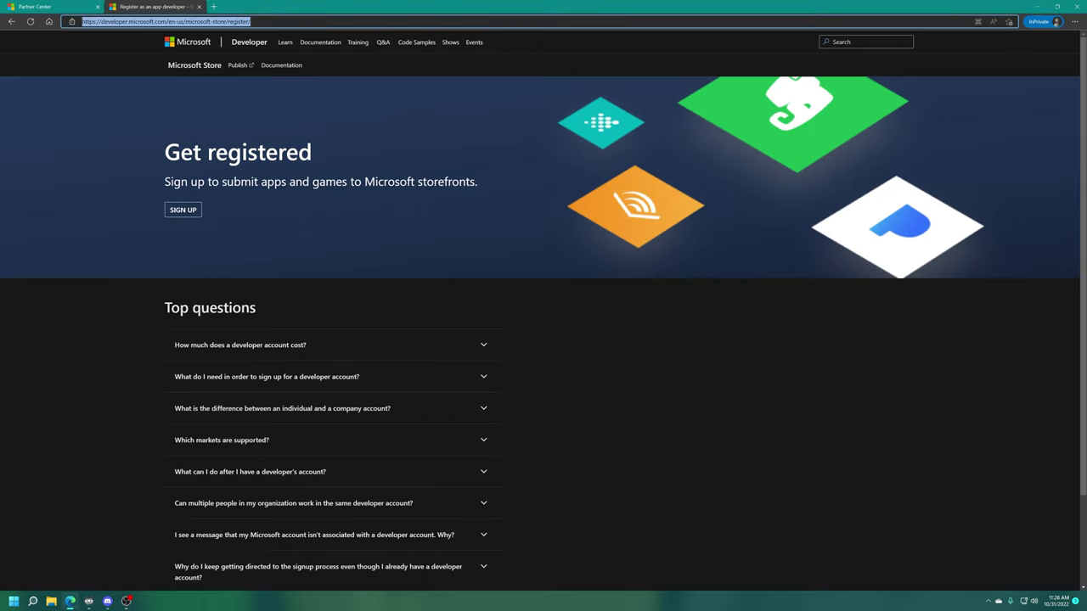
pyautogui.click(131, 132)
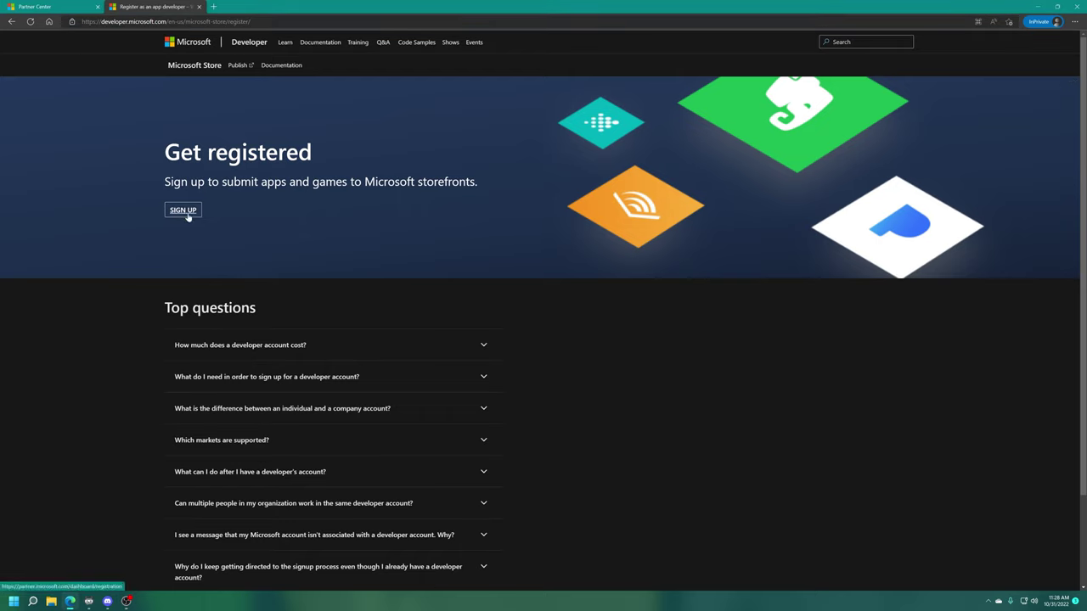
pyautogui.click(189, 215)
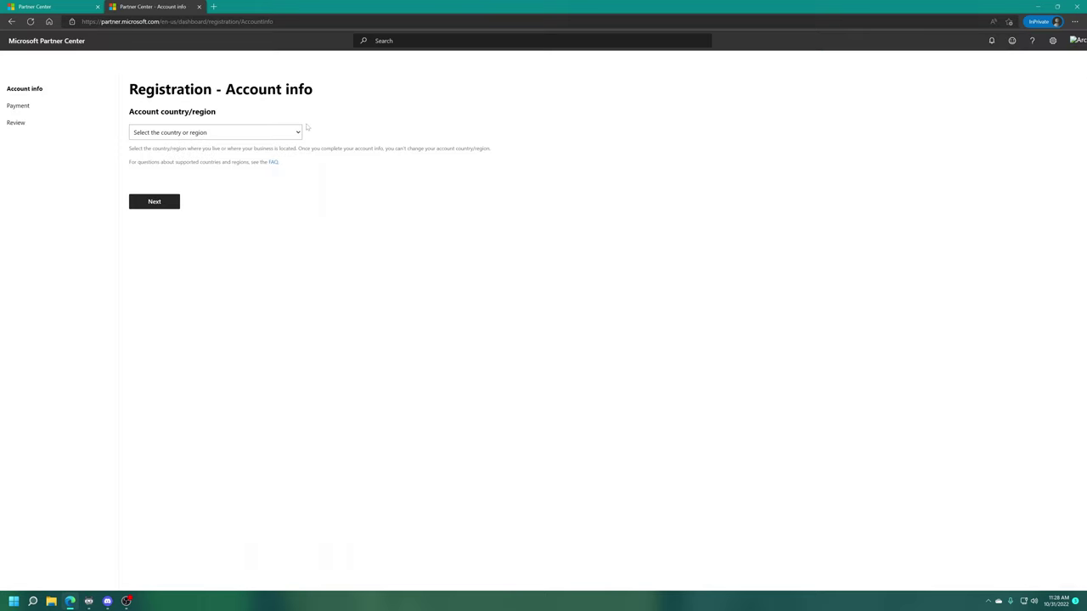
pyautogui.click(298, 133)
pyautogui.moveTo(298, 158); pyautogui.dragTo(298, 293)
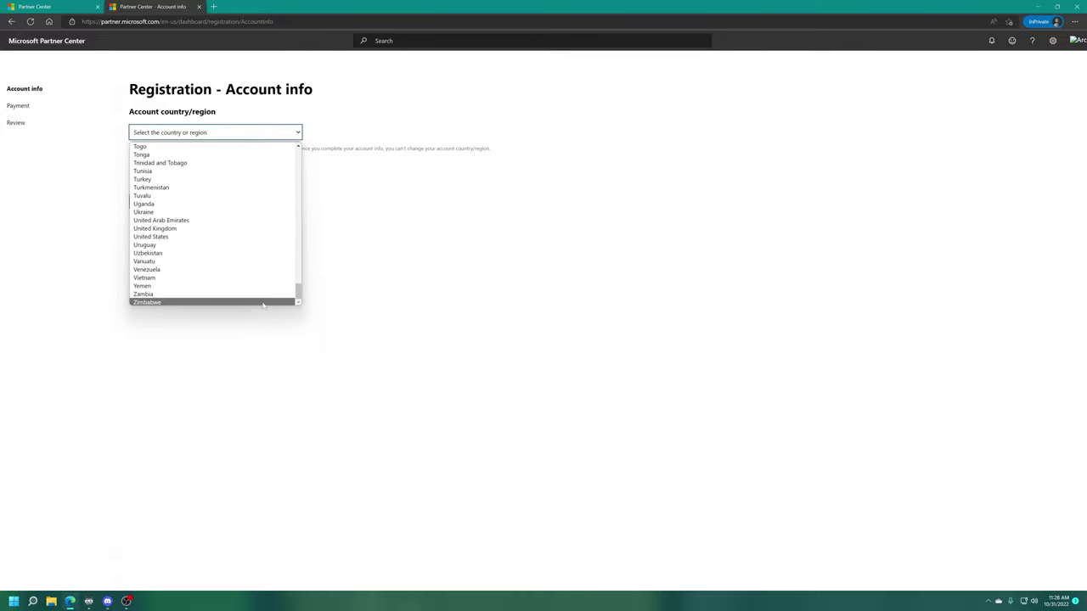
pyautogui.click(181, 237)
pyautogui.click(133, 267)
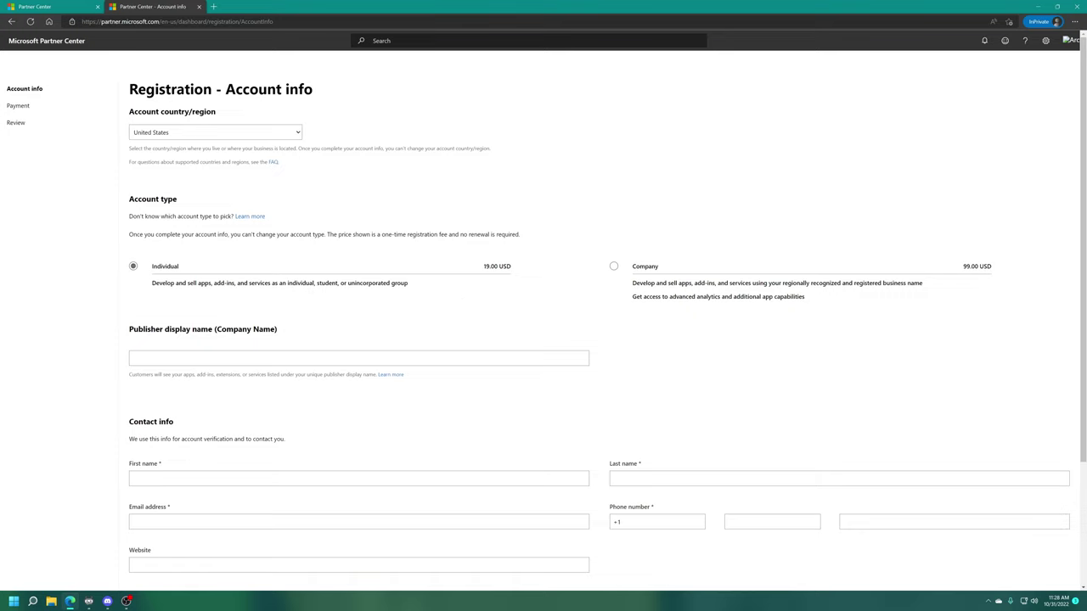
# Enter 'AG Games' as the publisher display name and continue to Payment
pyautogui.click(340, 359)
pyautogui.write('AG Games')
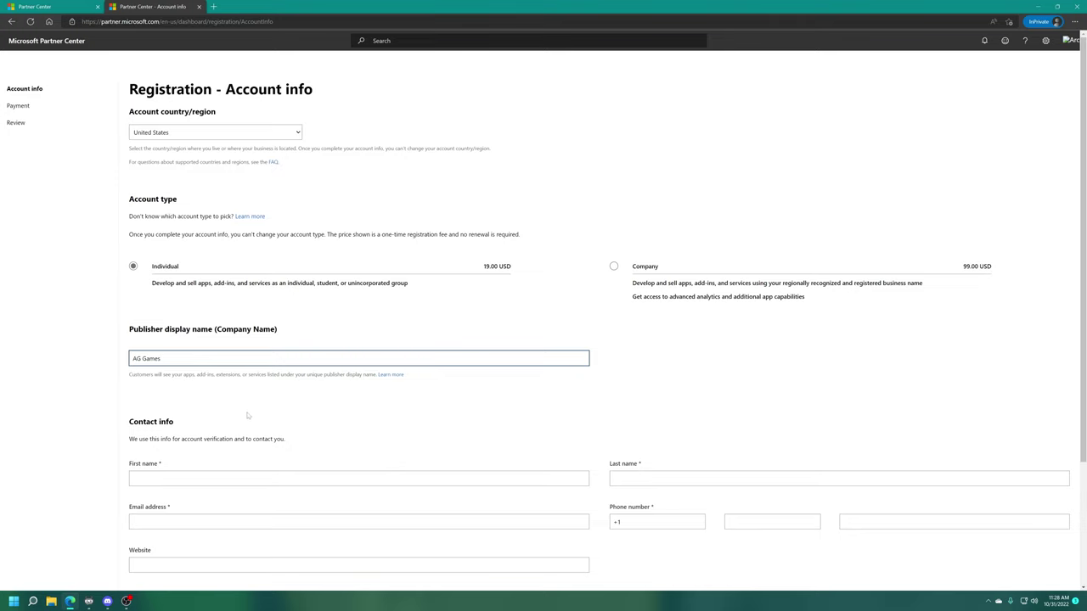
pyautogui.scroll(-2, 246, 412)
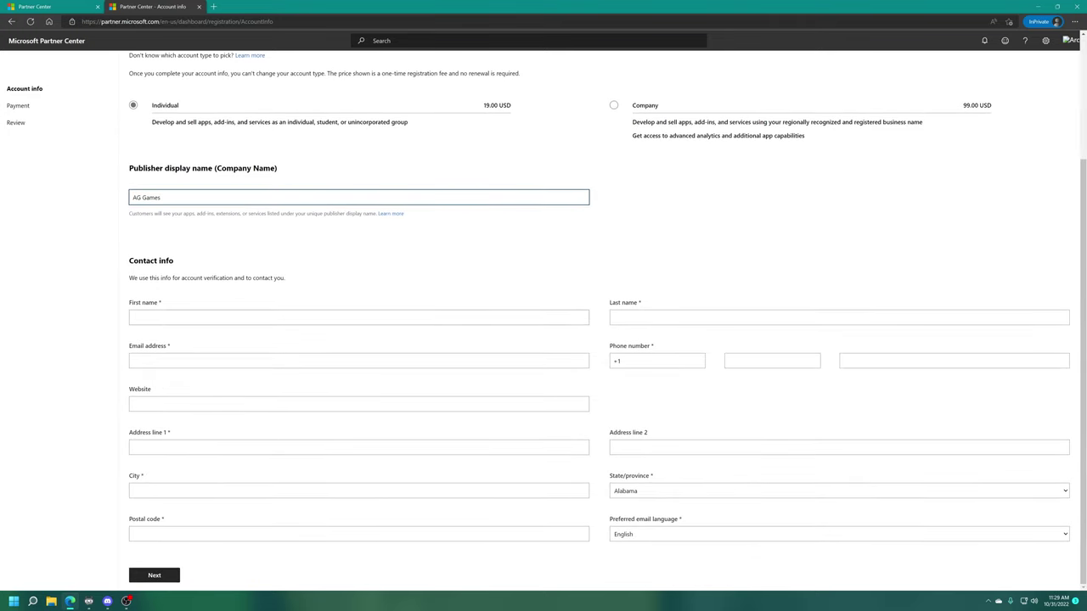
pyautogui.click(169, 579)
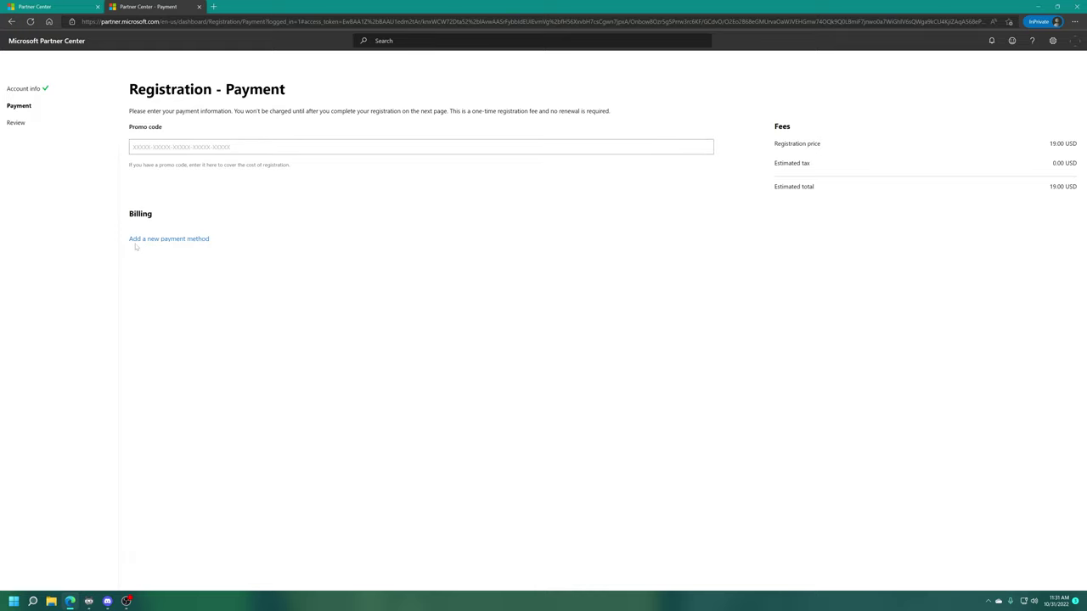
# Add a credit or debit card as a new payment method and save its details
pyautogui.click(190, 241)
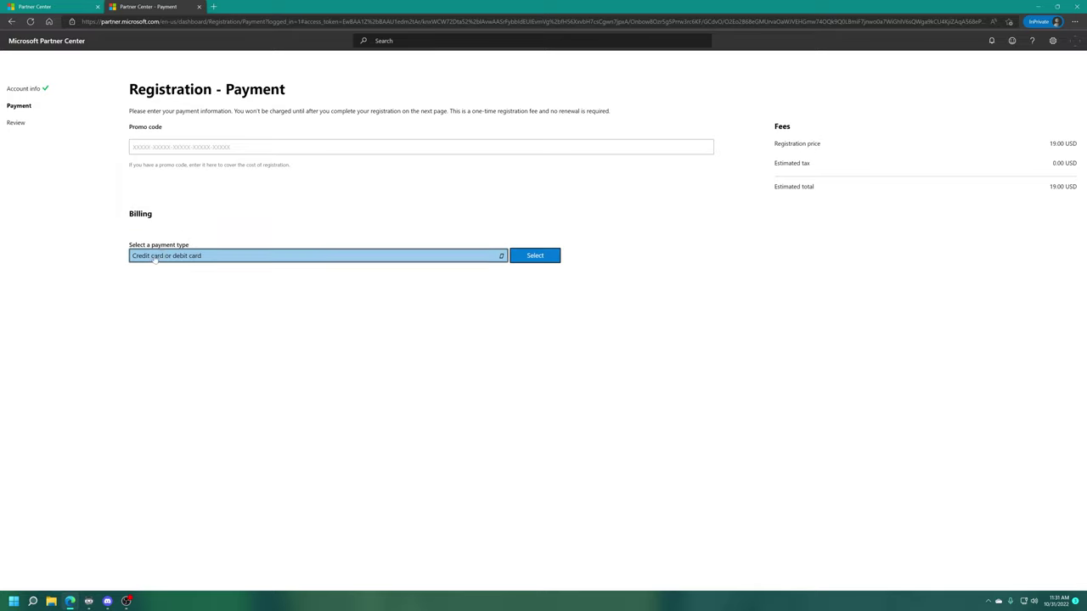
pyautogui.click(540, 258)
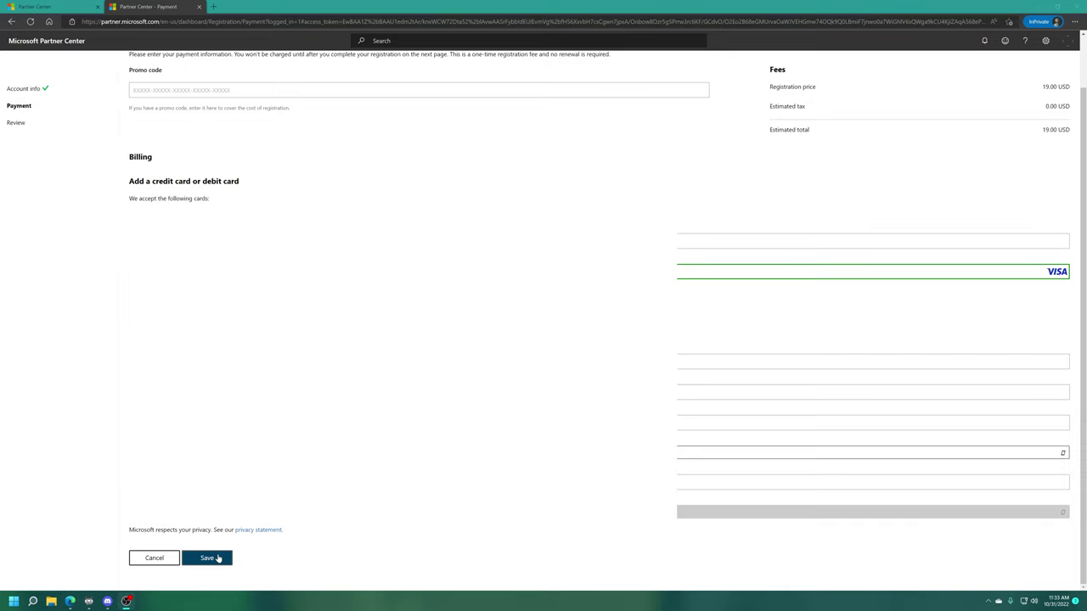
pyautogui.click(213, 559)
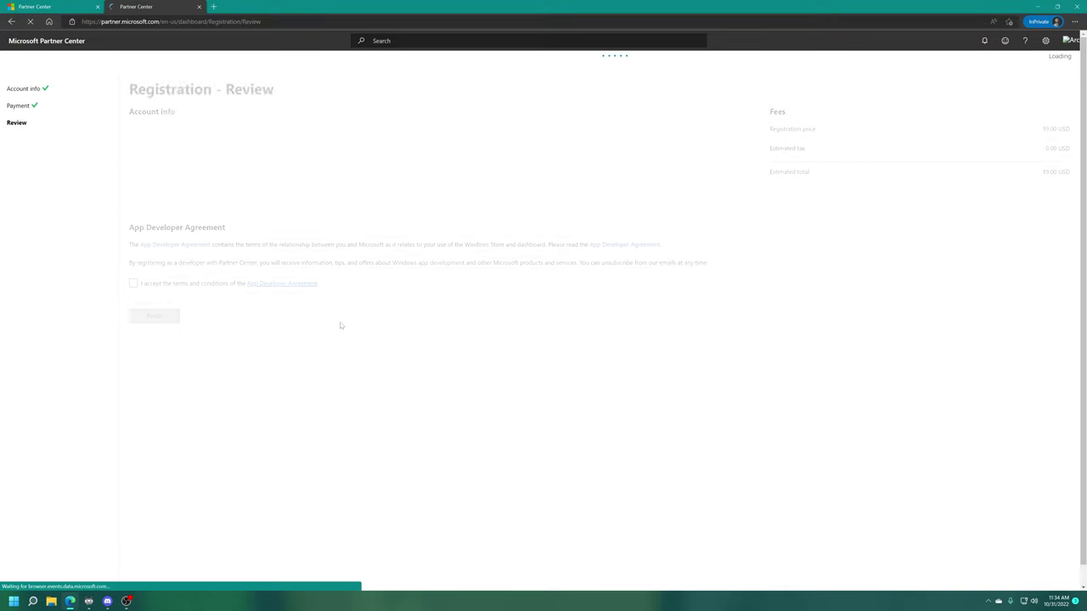
# Accept the App Developer Agreement terms, finish registration, and go to the dashboard
pyautogui.click(134, 284)
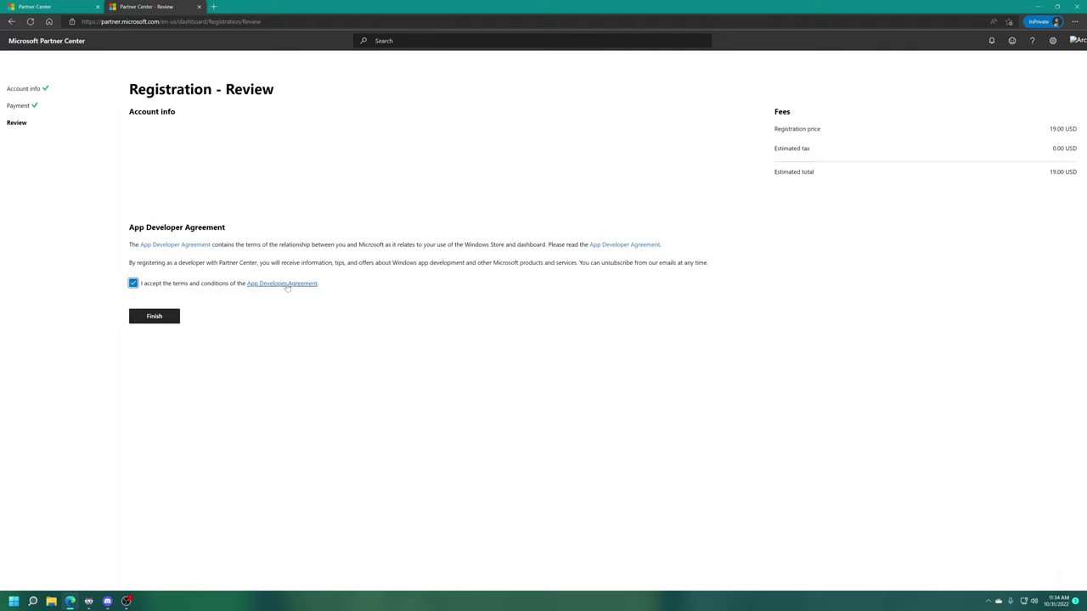
pyautogui.click(148, 319)
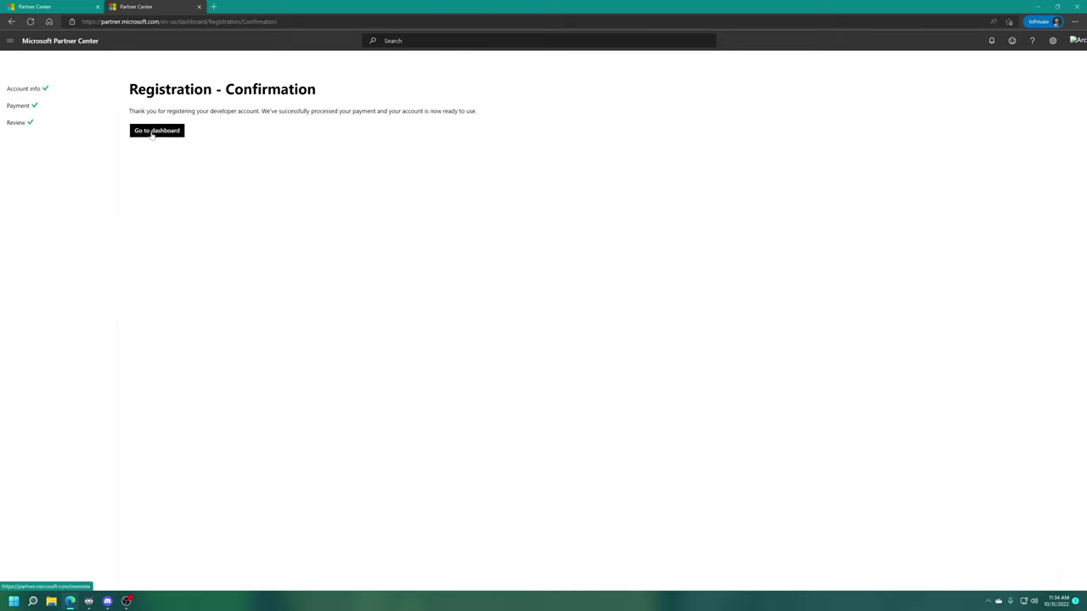
pyautogui.click(152, 134)
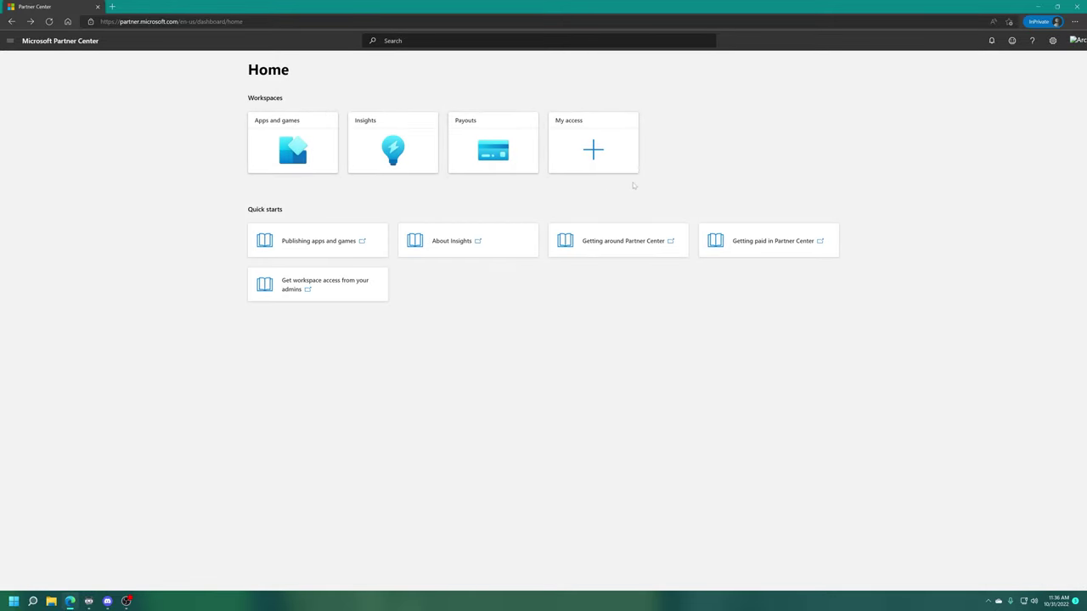
# Submit the console's activation code under My access > Xbox One development consoles
pyautogui.click(573, 132)
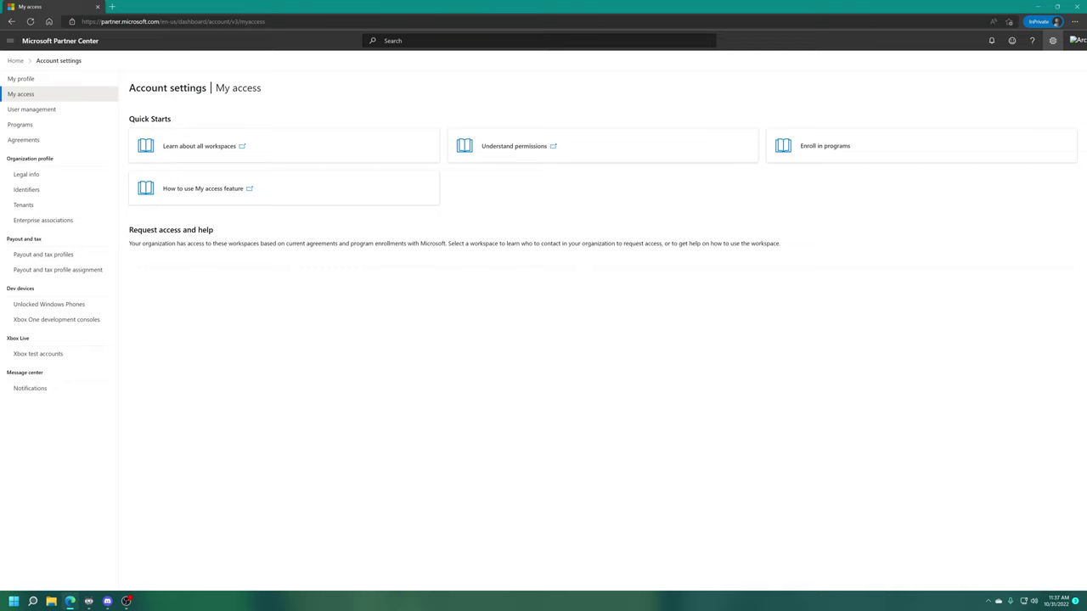
pyautogui.click(95, 320)
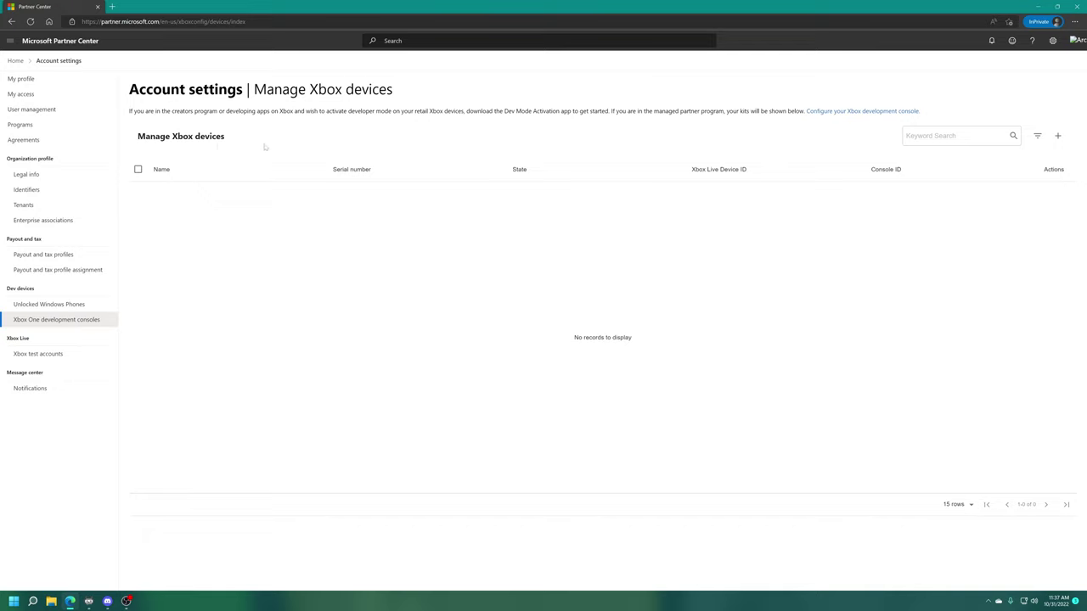
pyautogui.click(1057, 137)
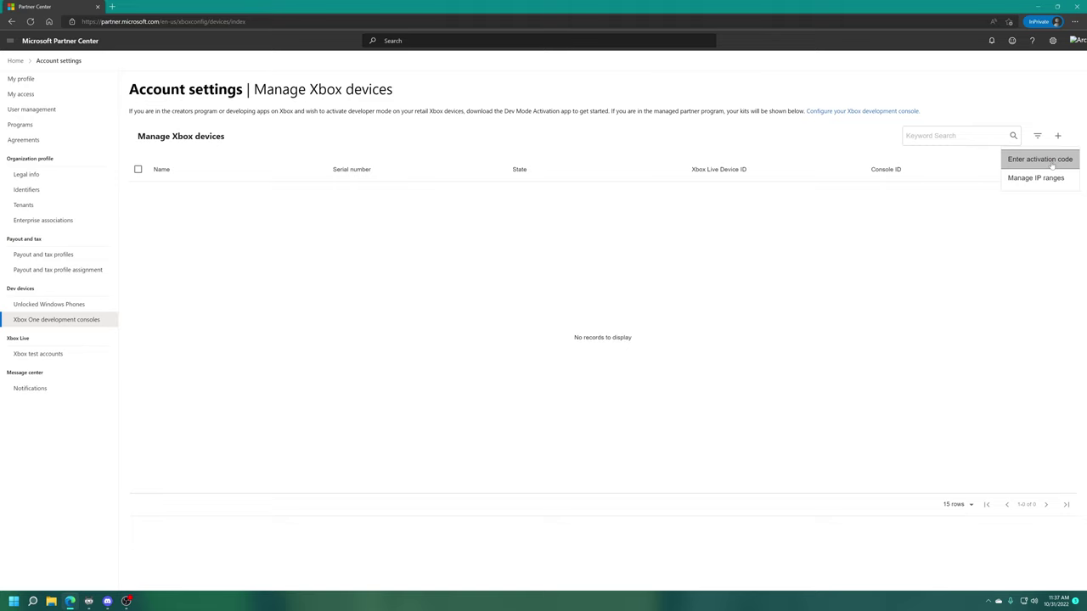
pyautogui.click(1053, 161)
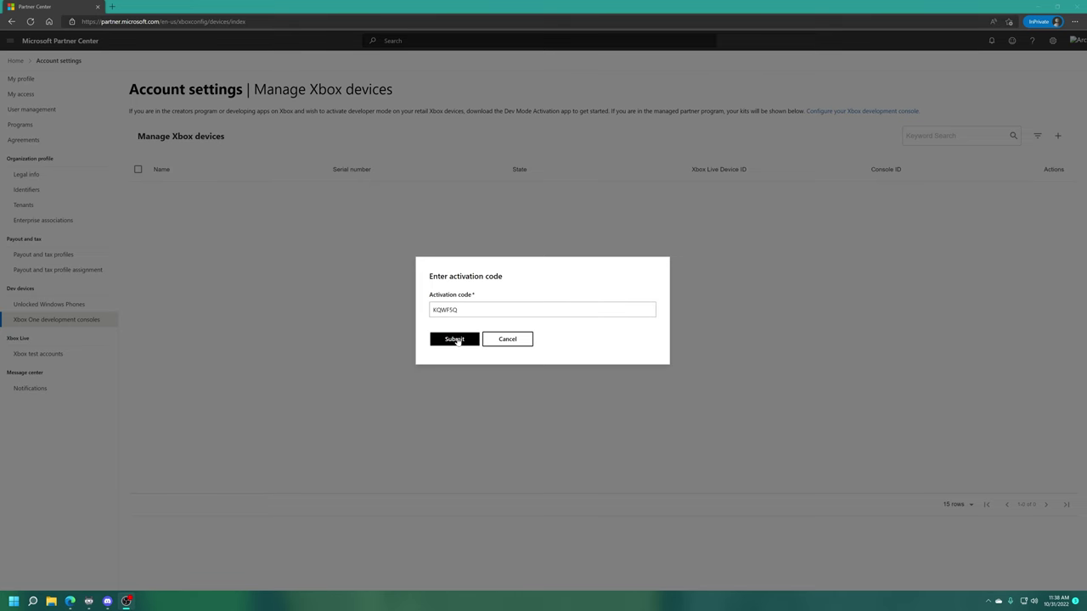
pyautogui.click(456, 341)
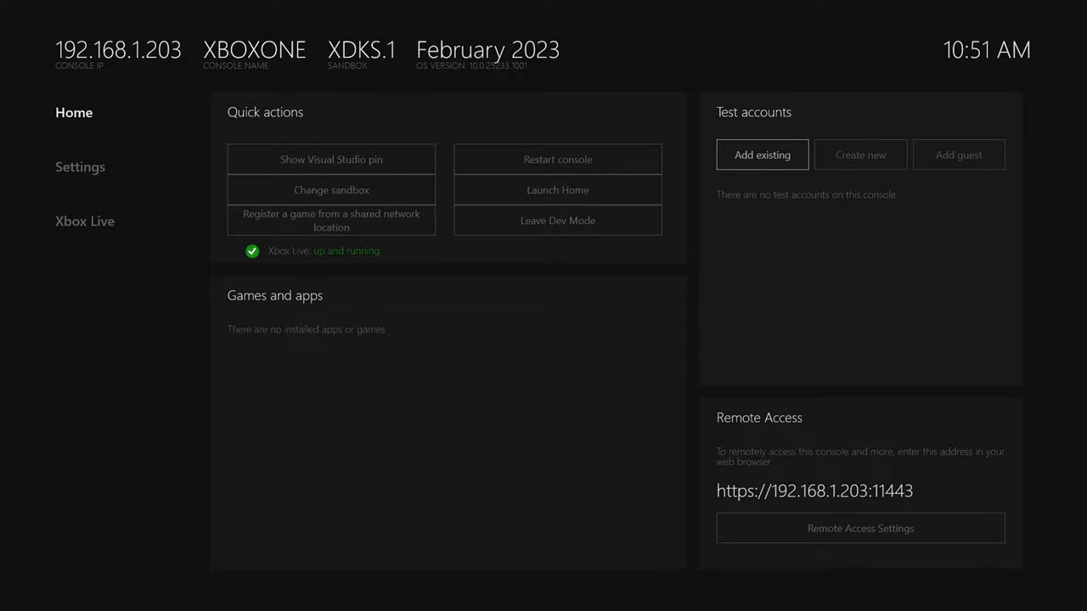
# Check the console's network settings through the Guide to find IP 192.168.1.203
pyautogui.press('super')
pyautogui.press('Down')
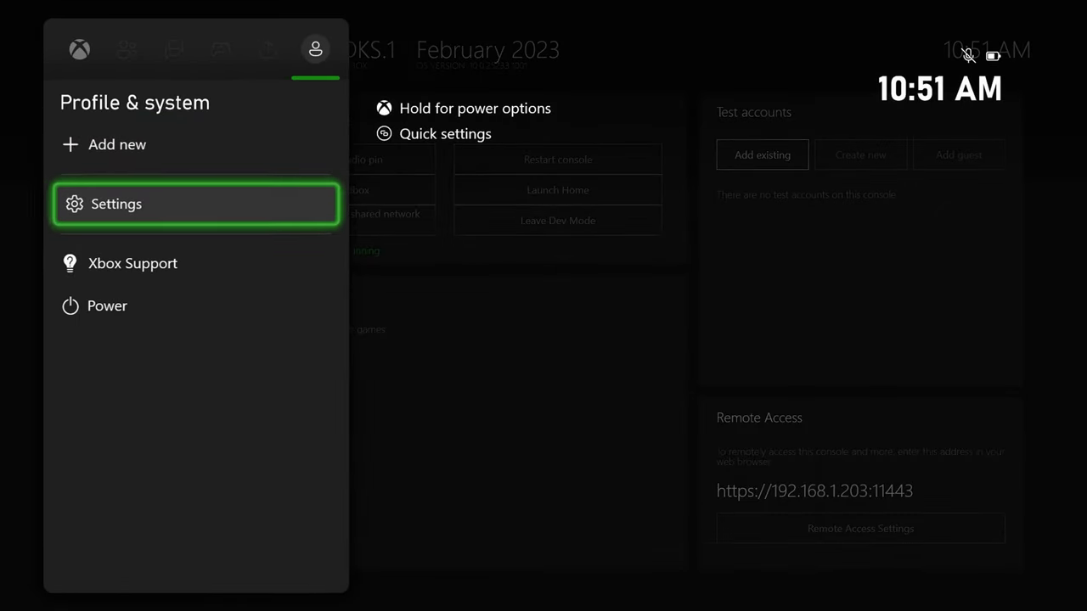
pyautogui.press('Return')
pyautogui.press('Right')
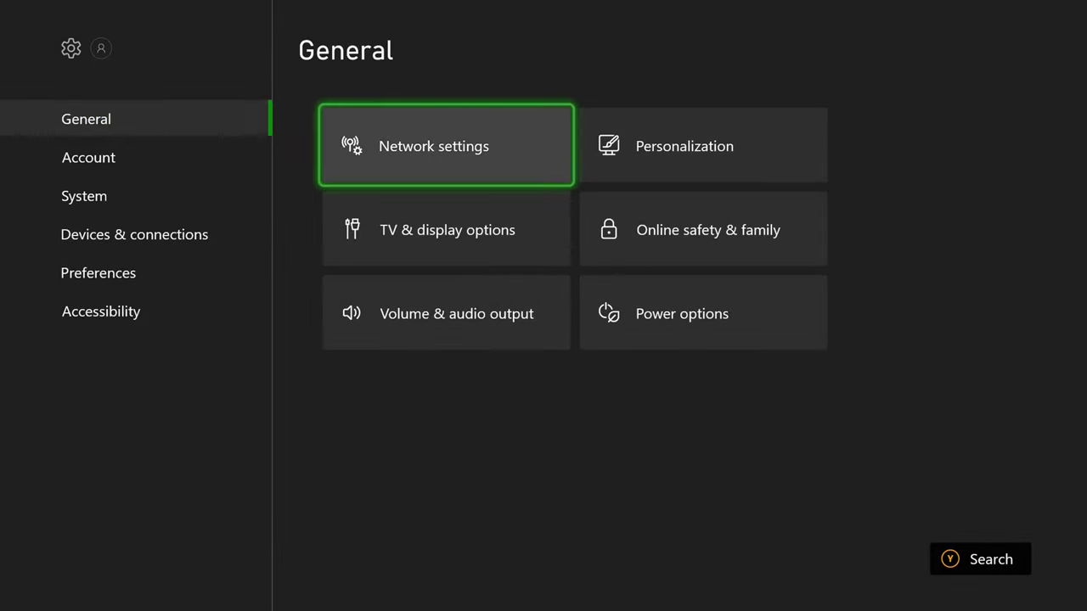
pyautogui.press('Return')
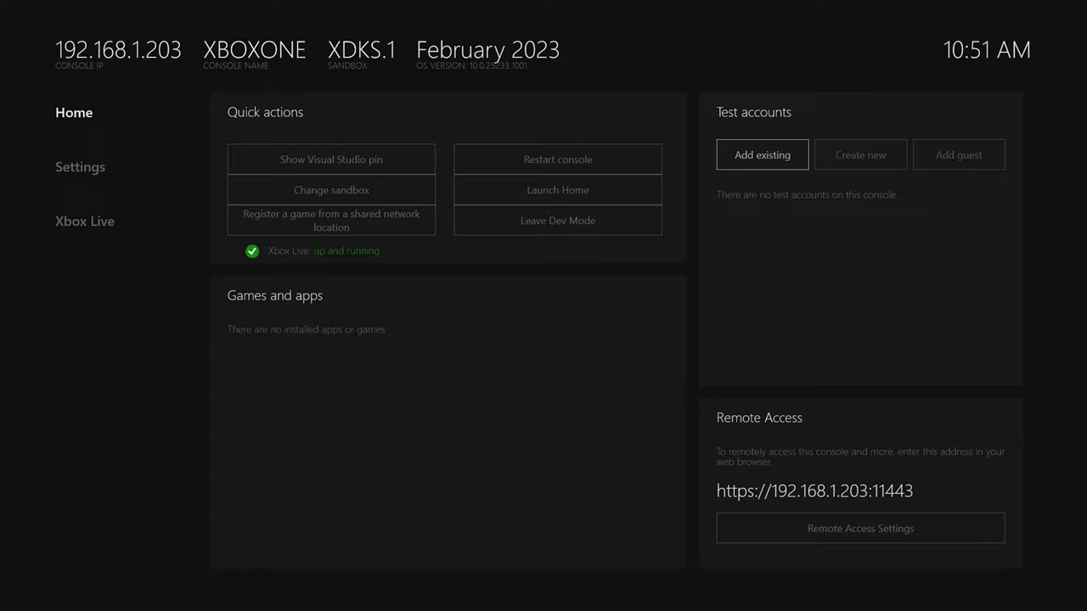
# Add an existing test account to the console by entering its e-mail address
pyautogui.press('Right')
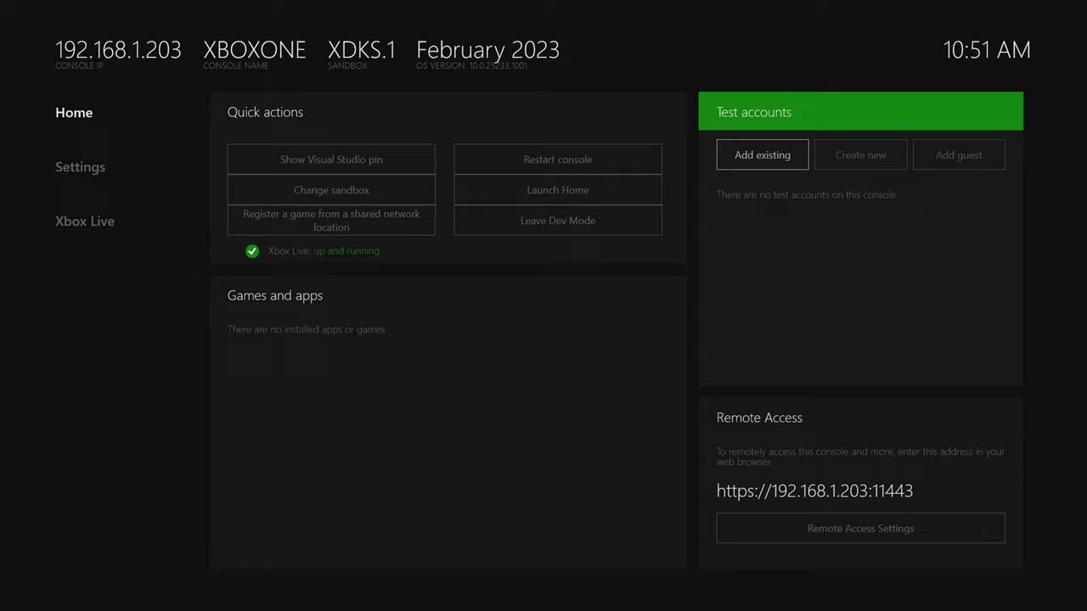
pyautogui.press('Down')
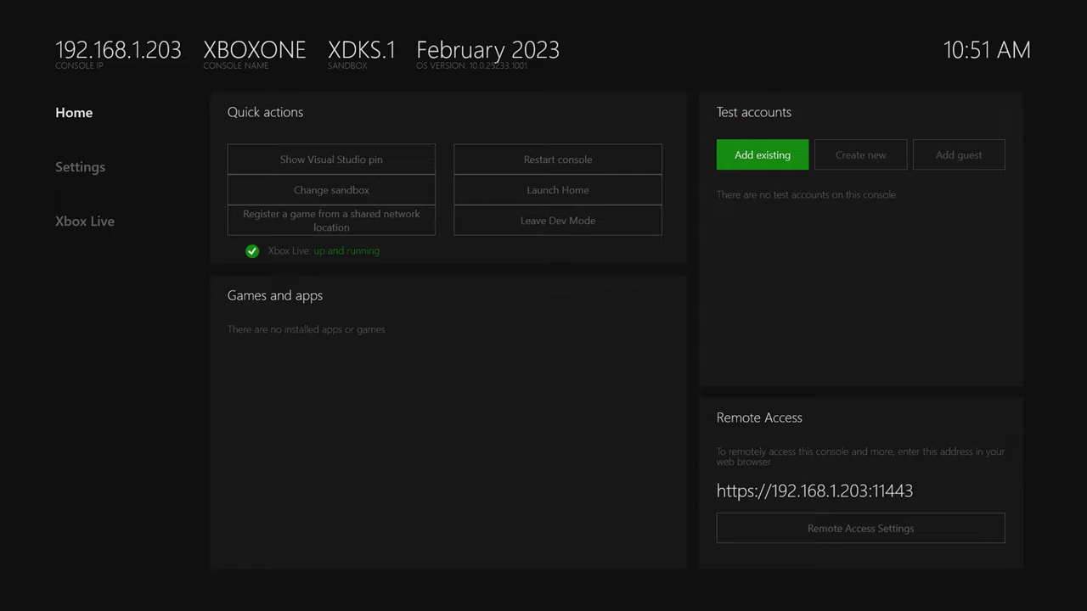
pyautogui.press('Return')
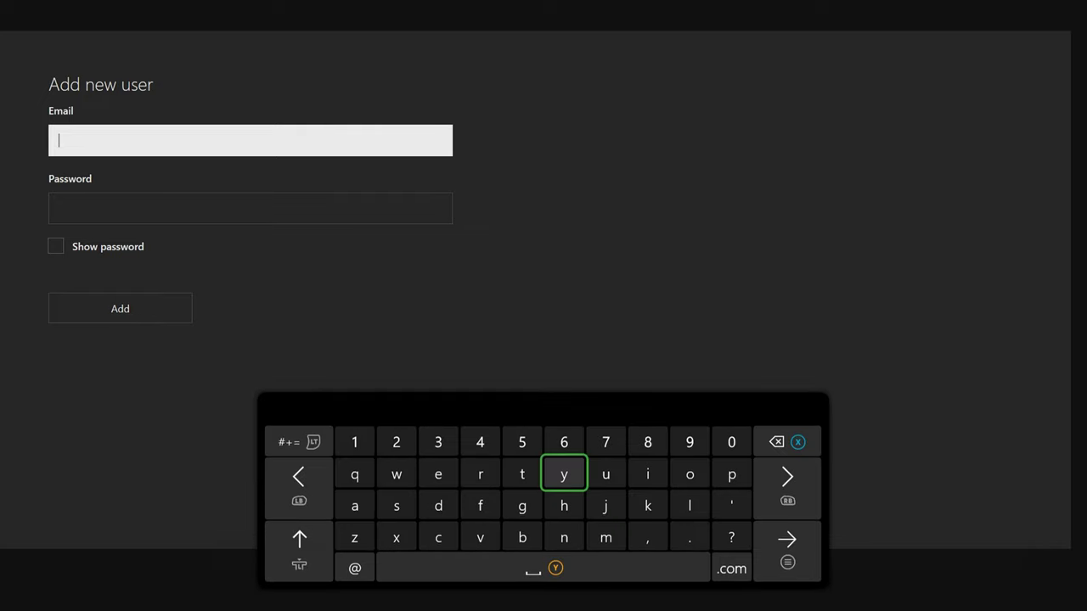
pyautogui.press('Down')
pyautogui.press('Left')
pyautogui.press('Left')
pyautogui.press('Left')
pyautogui.press('Left')
pyautogui.press('Left')
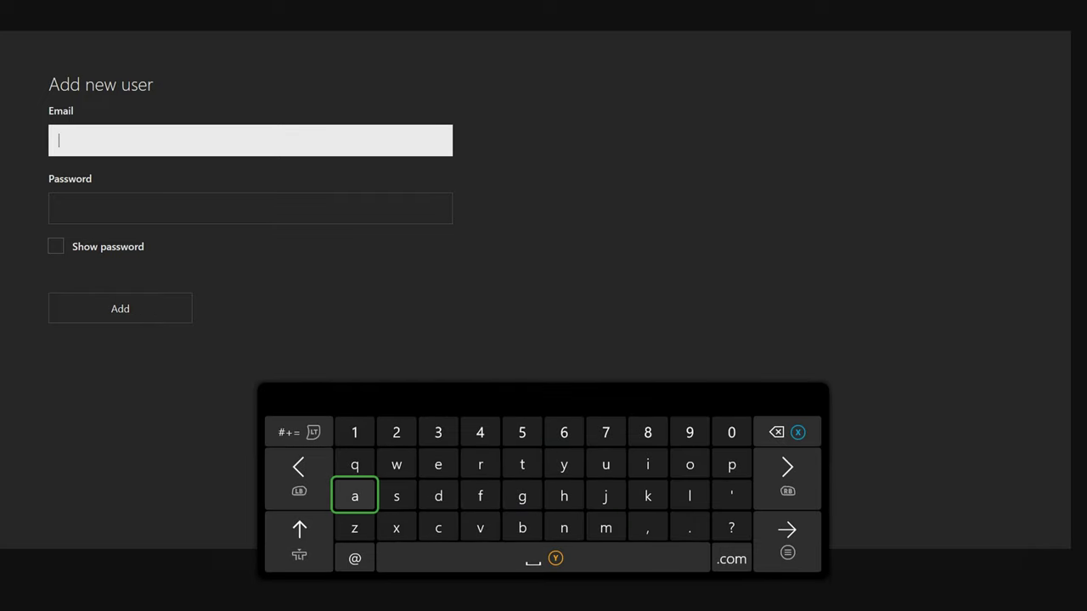
pyautogui.press('Return')
pyautogui.press('Right')
pyautogui.press('Right')
pyautogui.press('Right')
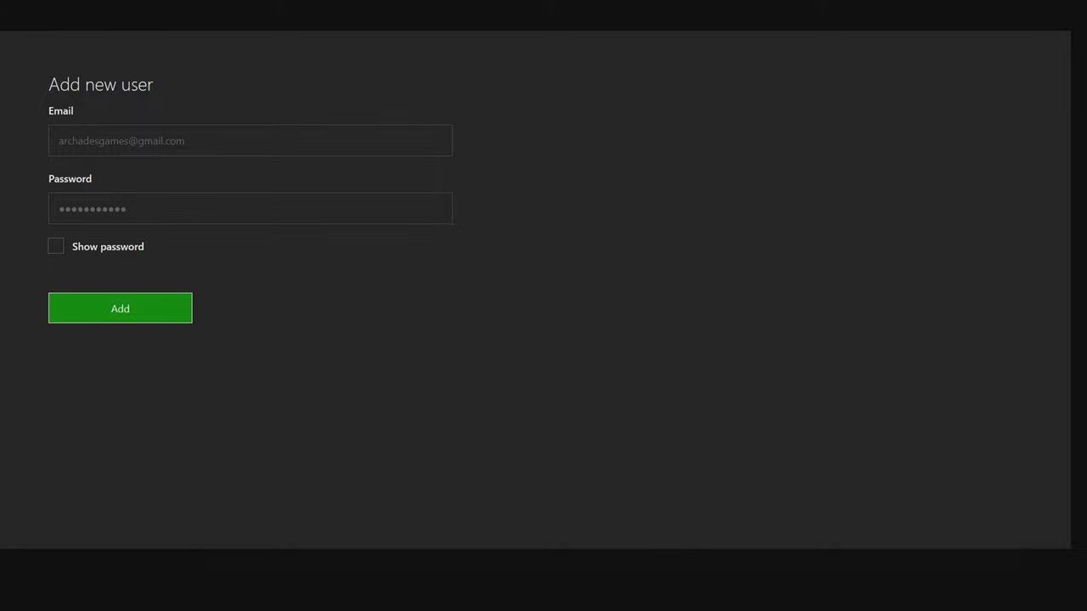
pyautogui.press('Return')
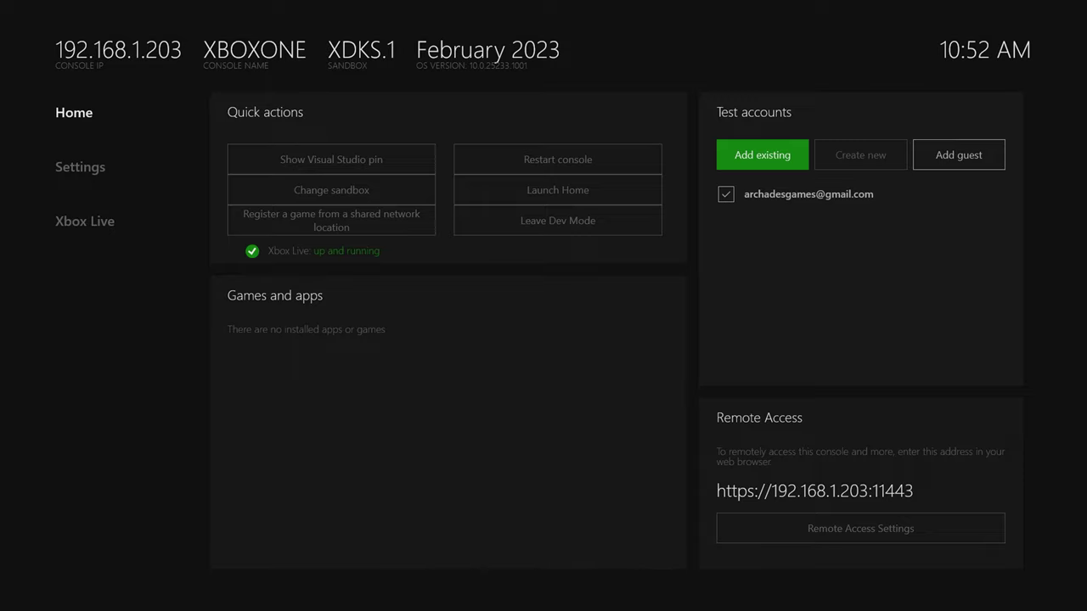
# Remove the Test accounts tool from Dev Home through its Menu options
pyautogui.press('Up')
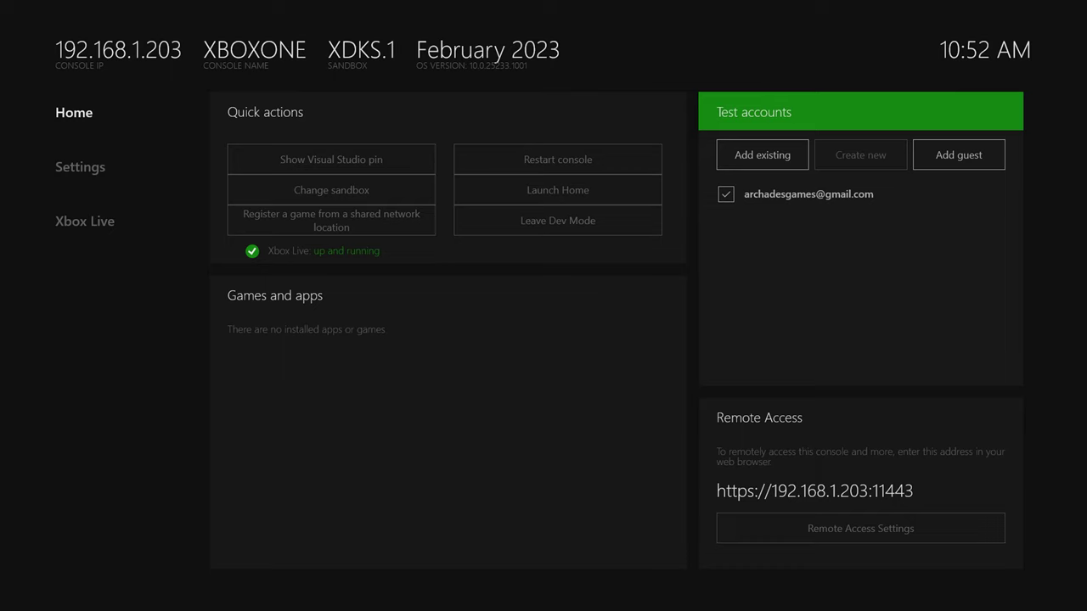
pyautogui.press('Menu')
pyautogui.press('Down')
pyautogui.press('Down')
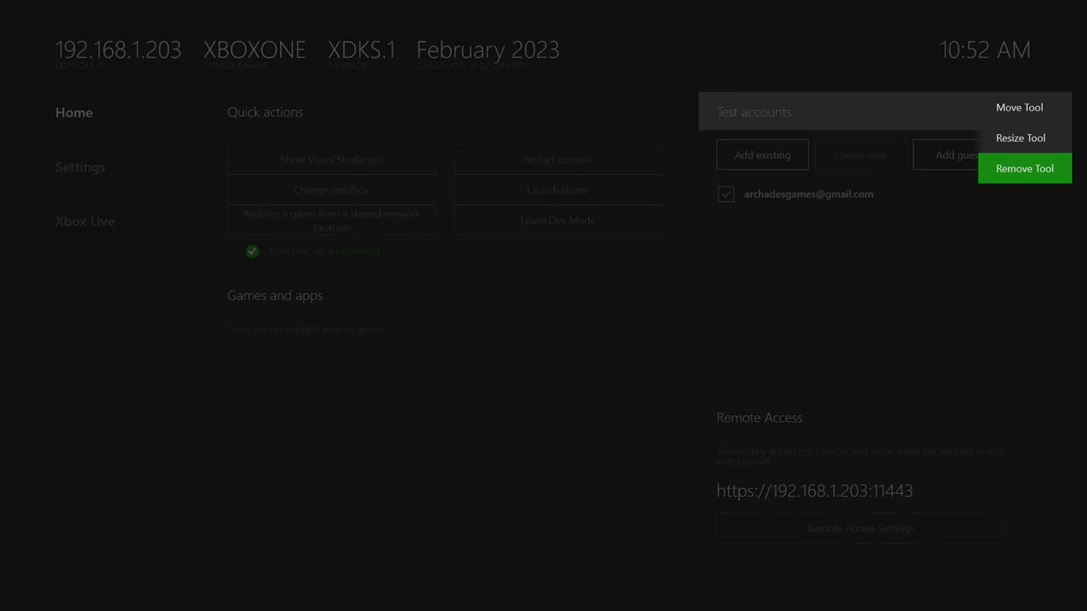
pyautogui.press('Return')
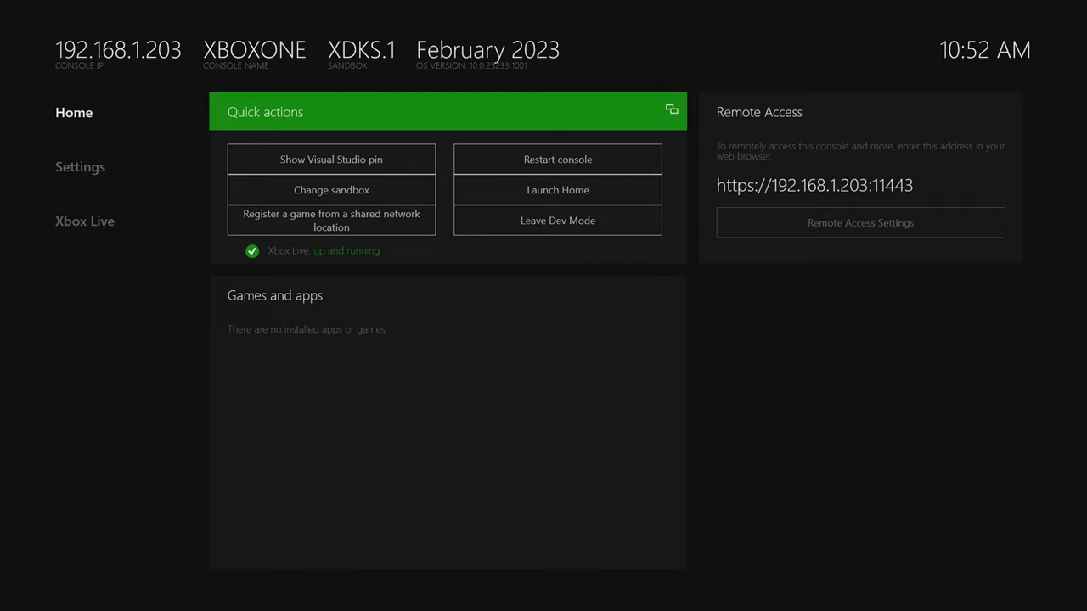
pyautogui.press('Right')
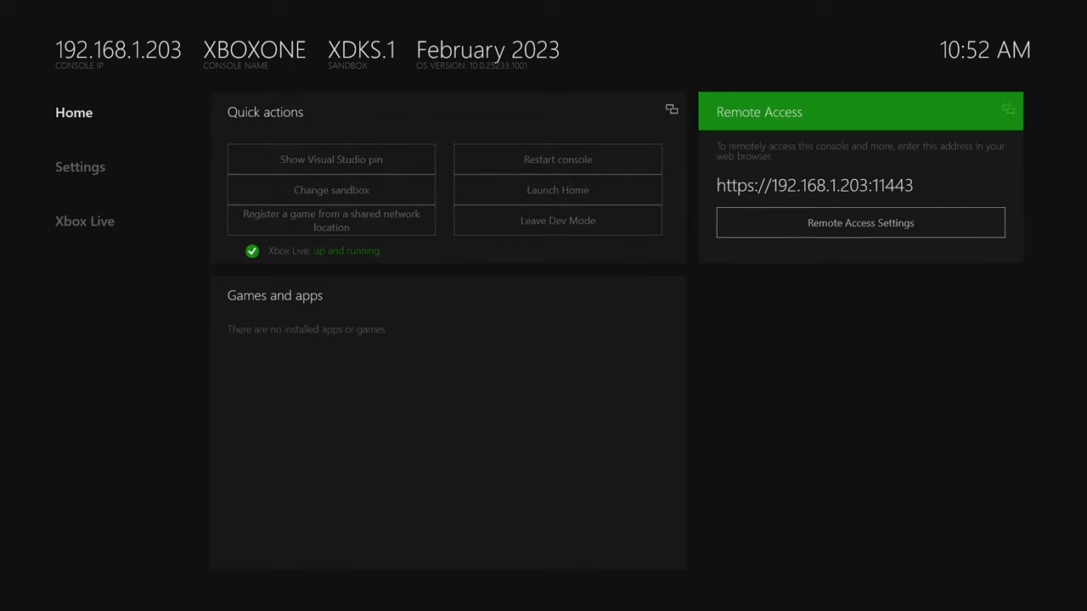
pyautogui.press('Down')
pyautogui.press('Return')
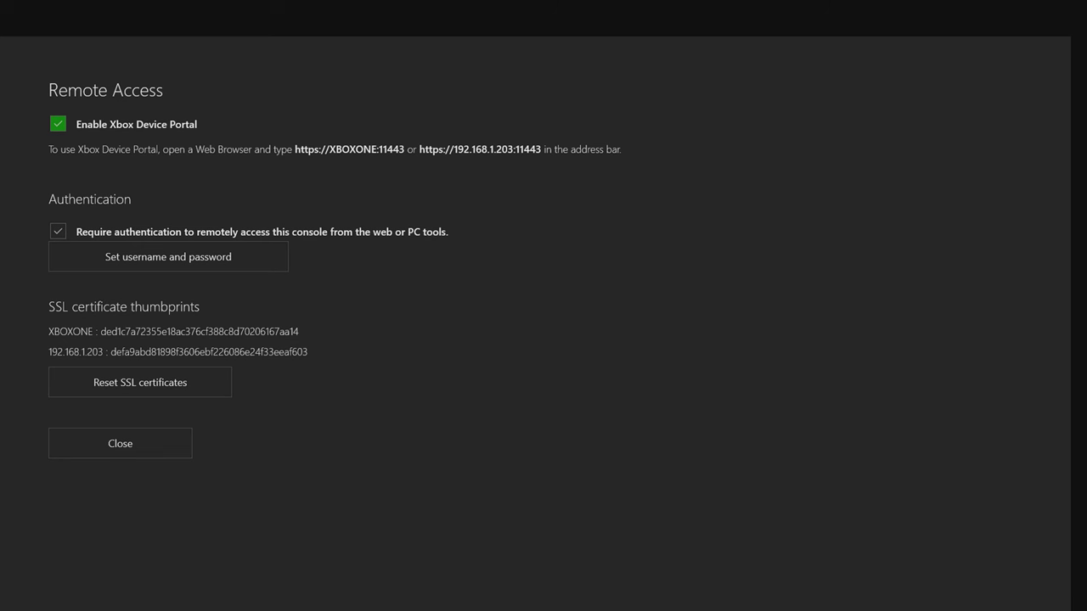
pyautogui.press('Down')
pyautogui.press('Down')
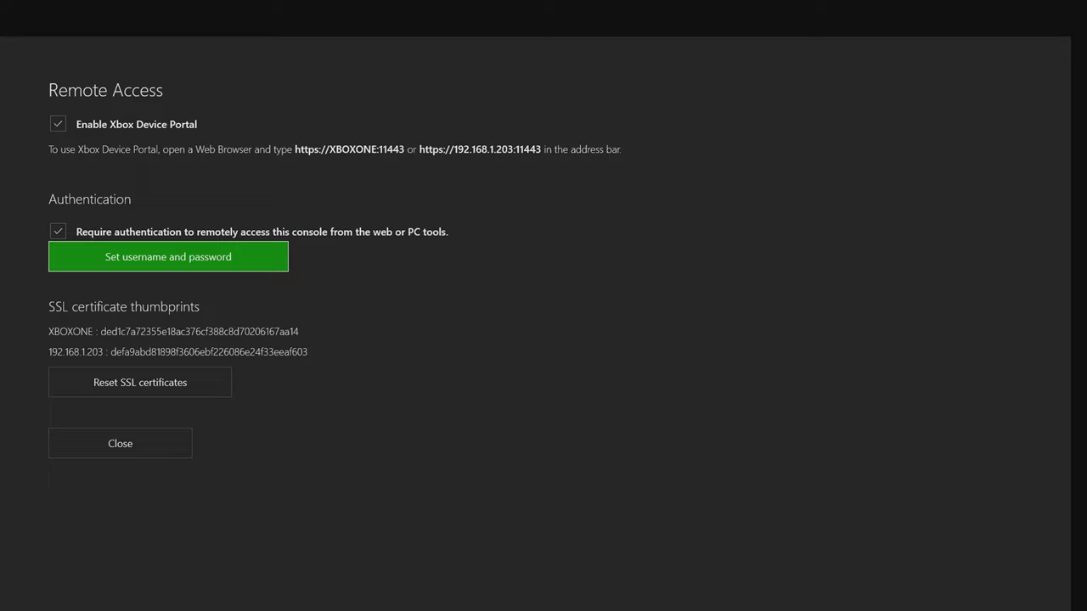
pyautogui.press('Return')
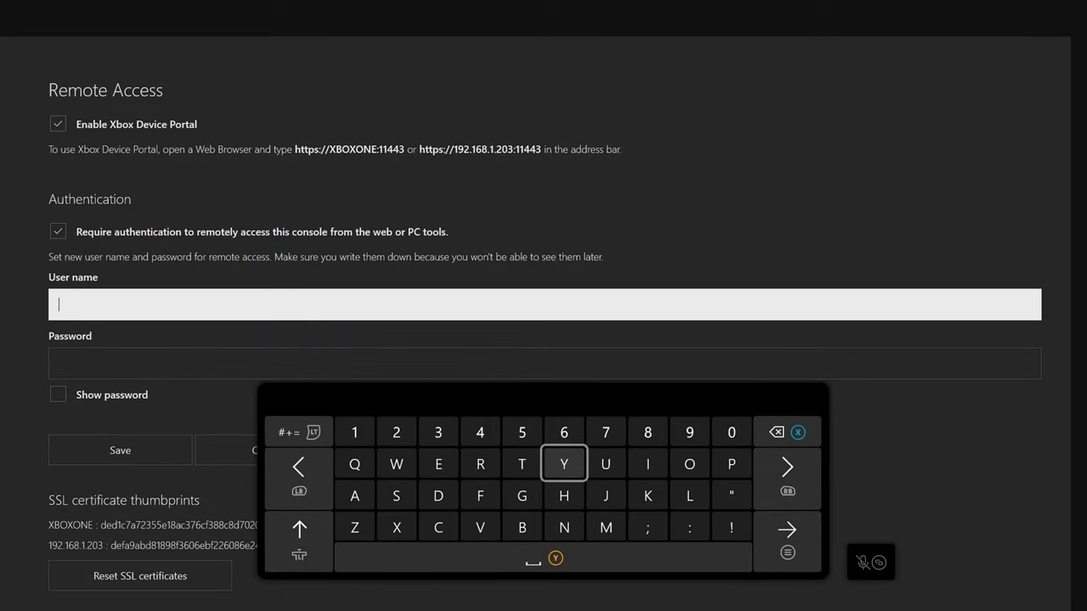
pyautogui.press('Escape')
pyautogui.press('Down')
pyautogui.press('Down')
pyautogui.press('Down')
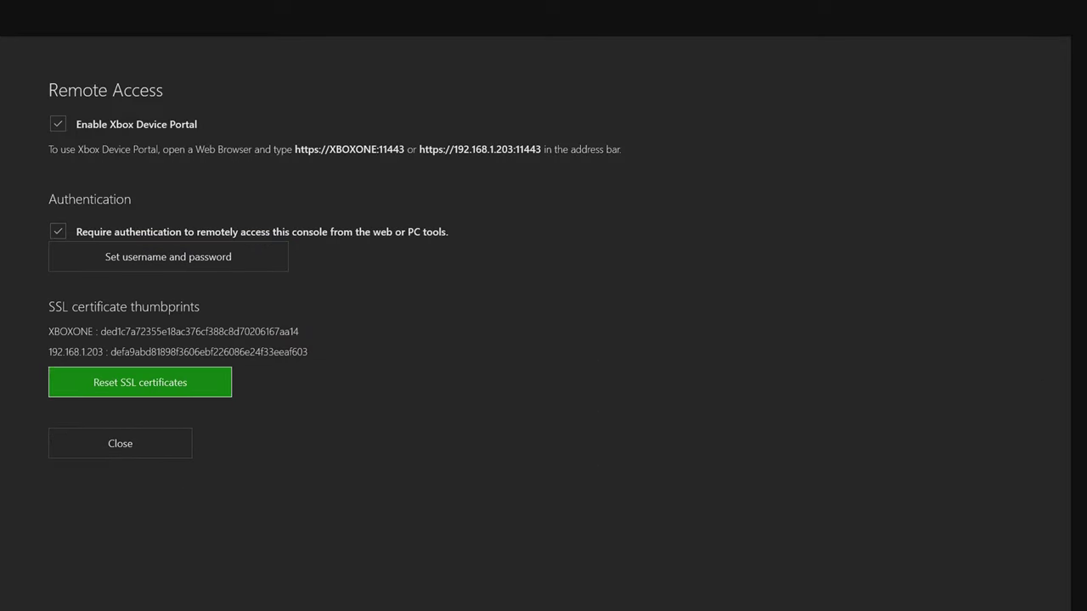
pyautogui.press('Return')
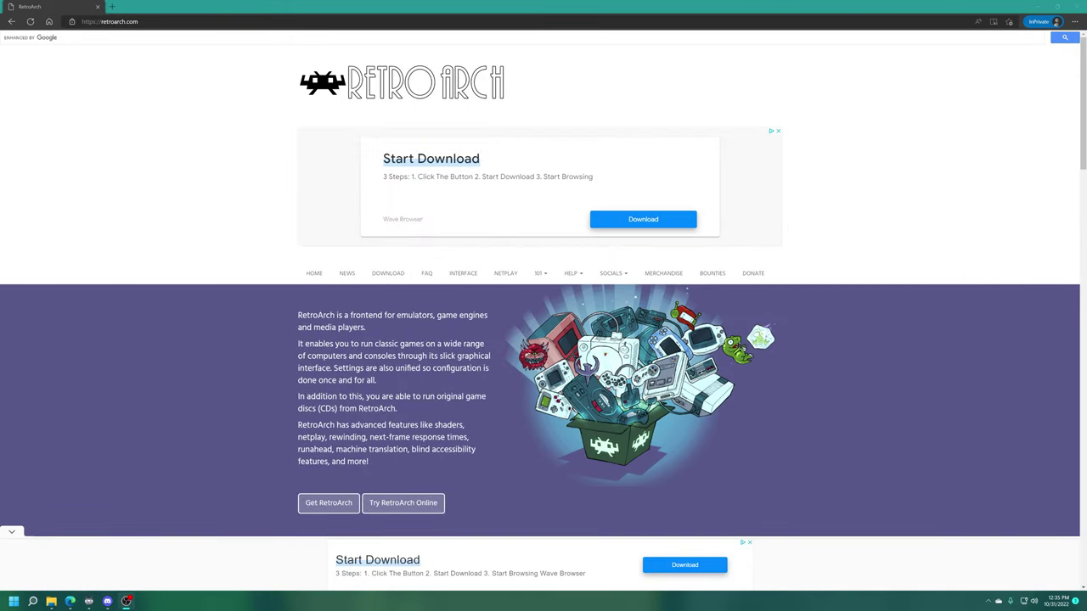
# Download the Xbox RetroArch-msvc2019-UWP_x64.msix package and the Microsoft.VCLibs.x64.14.00.appx runtime libraries
pyautogui.click(390, 273)
pyautogui.scroll(-15, 404, 296)
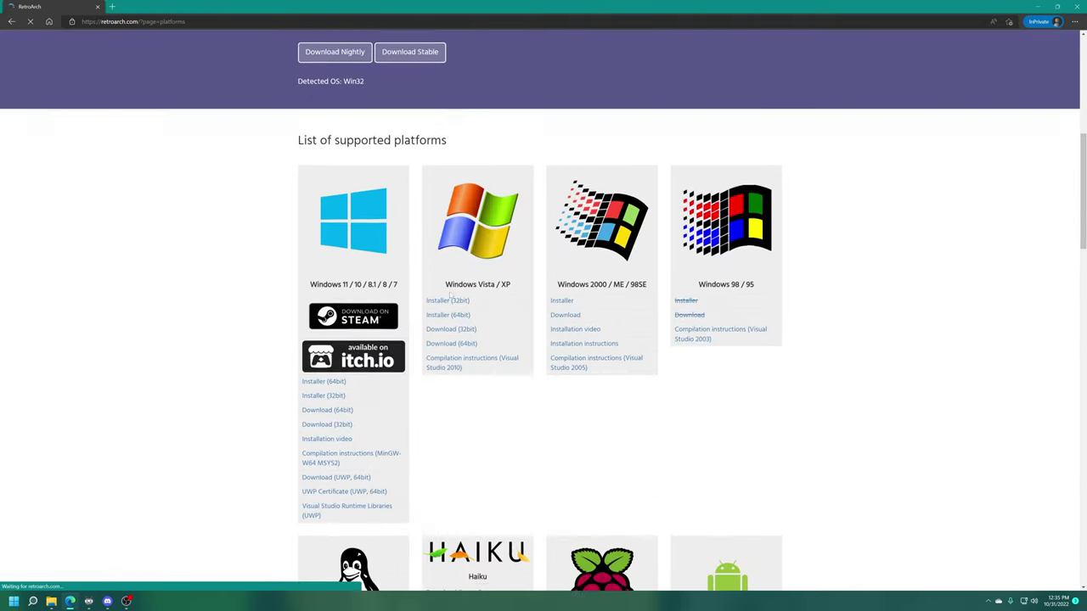
pyautogui.scroll(-3, 595, 296)
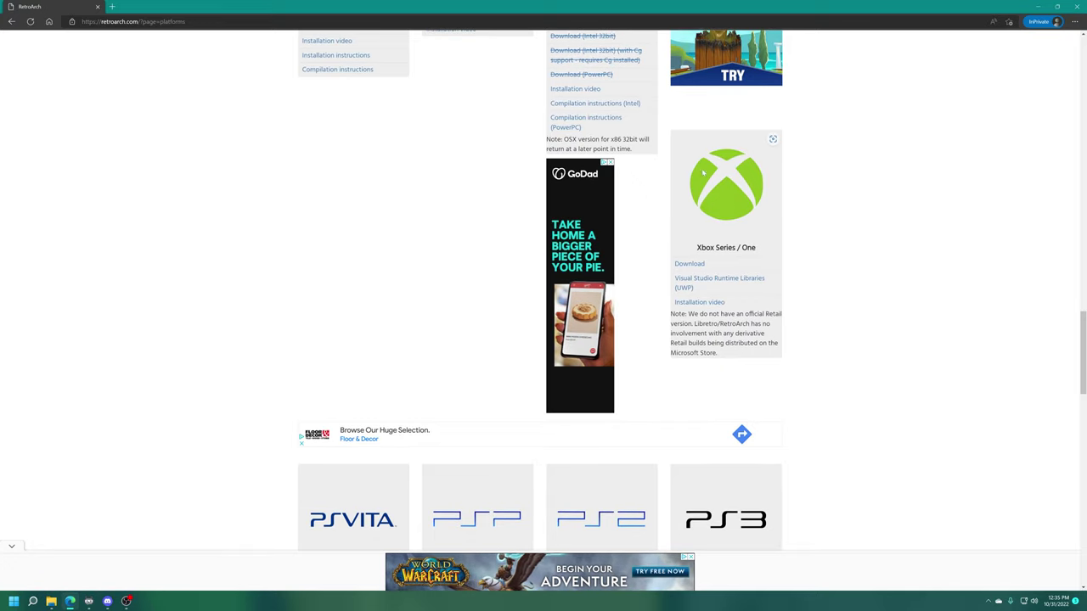
pyautogui.click(693, 268)
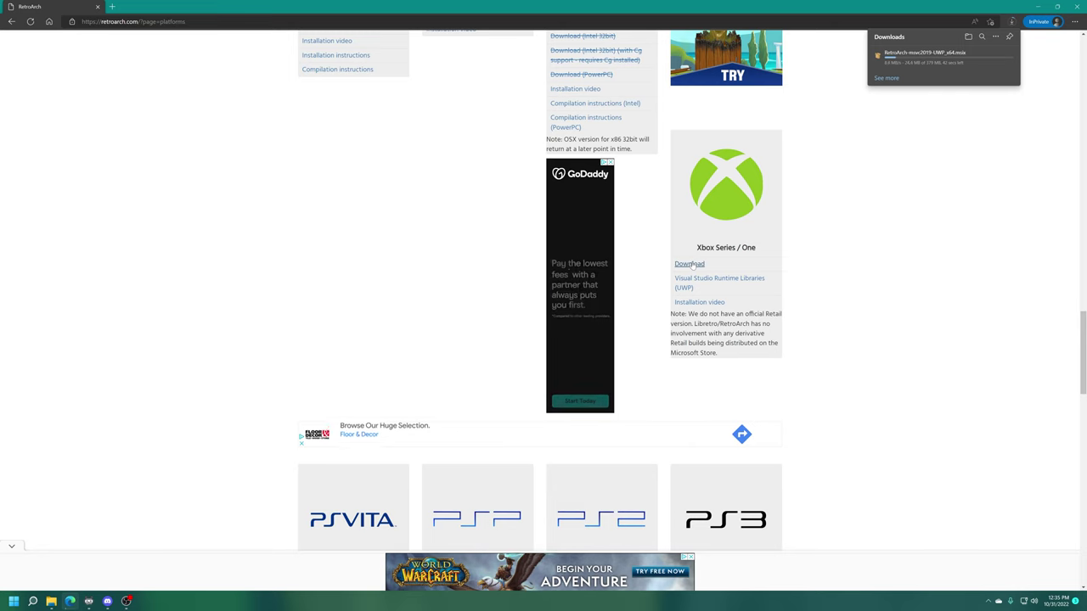
pyautogui.moveTo(722, 286)
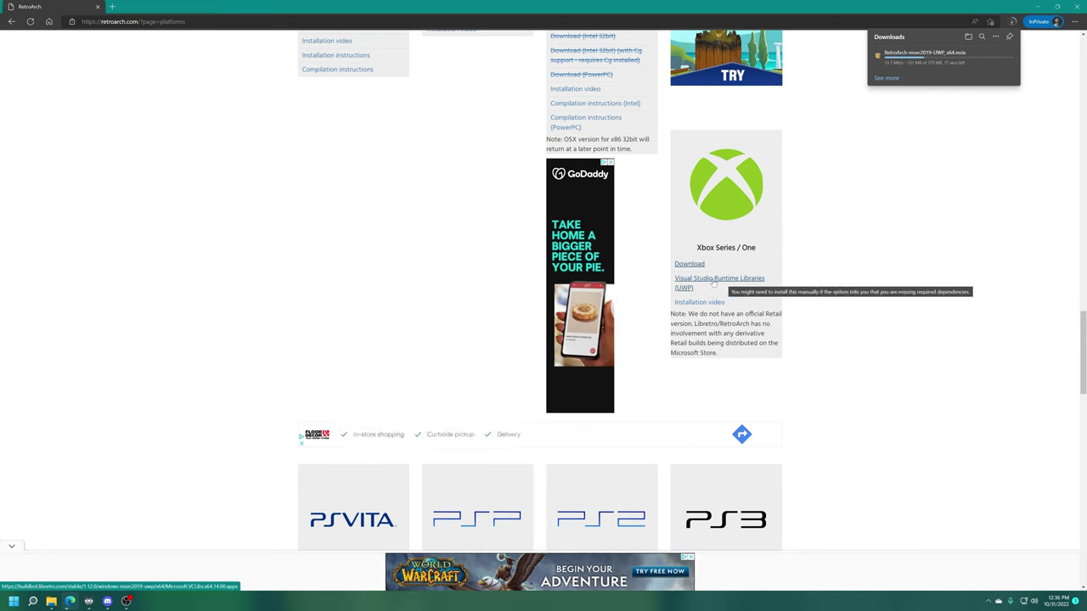
pyautogui.click(713, 284)
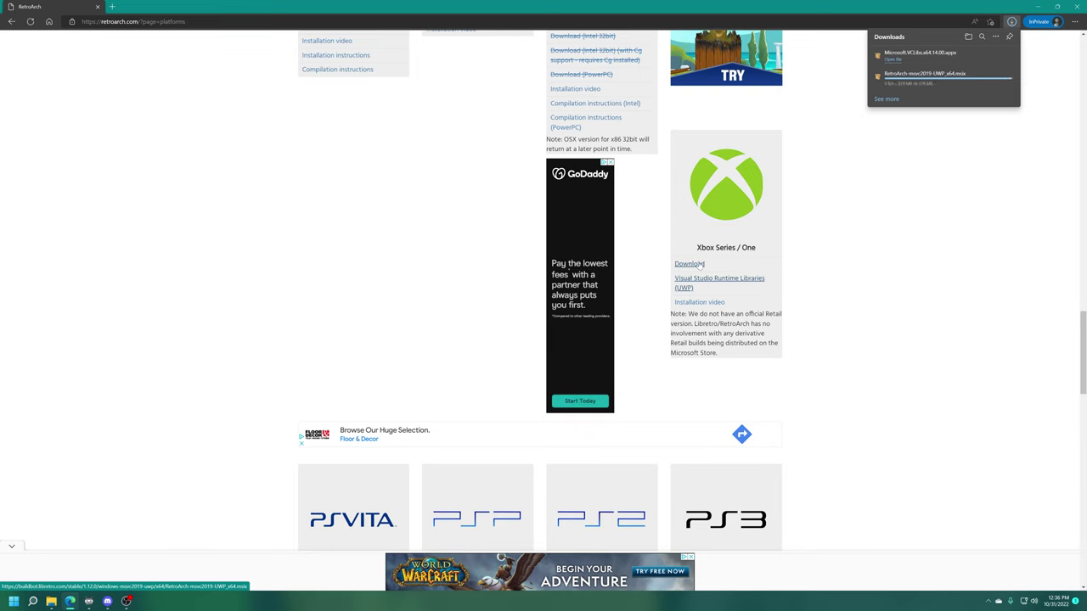
# Minimise Edge to show the desktop
pyautogui.rightClick(696, 265)
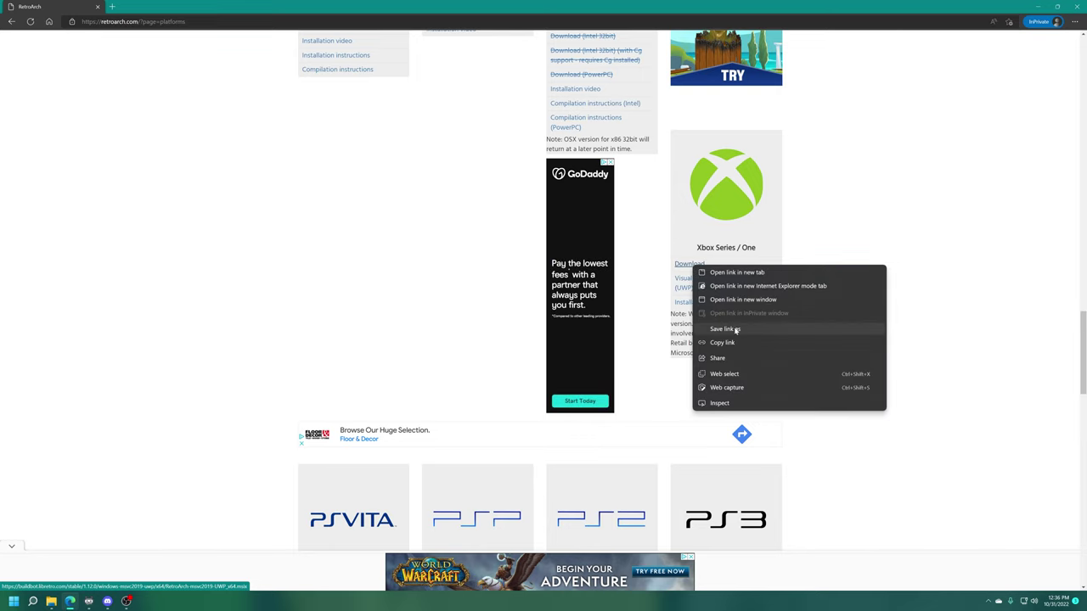
pyautogui.click(846, 225)
pyautogui.press('super+d')
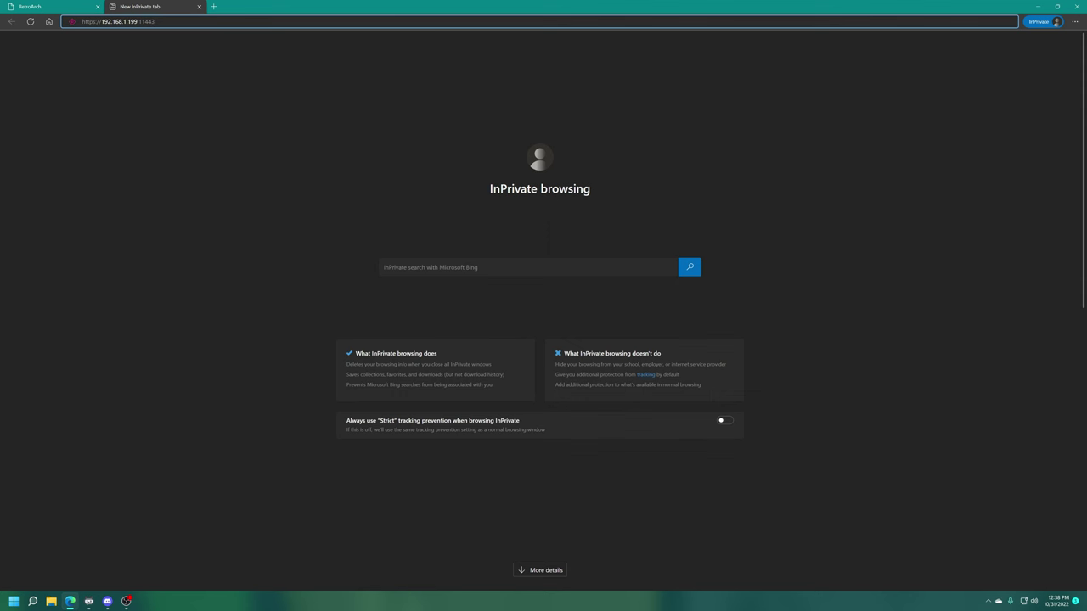
pyautogui.press('Return')
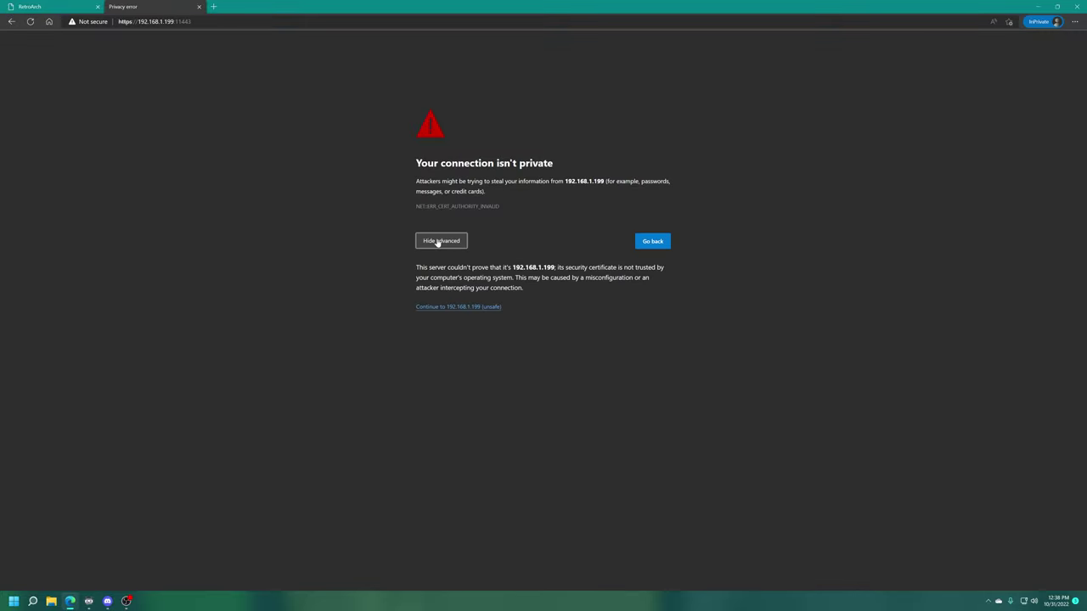
pyautogui.click(457, 308)
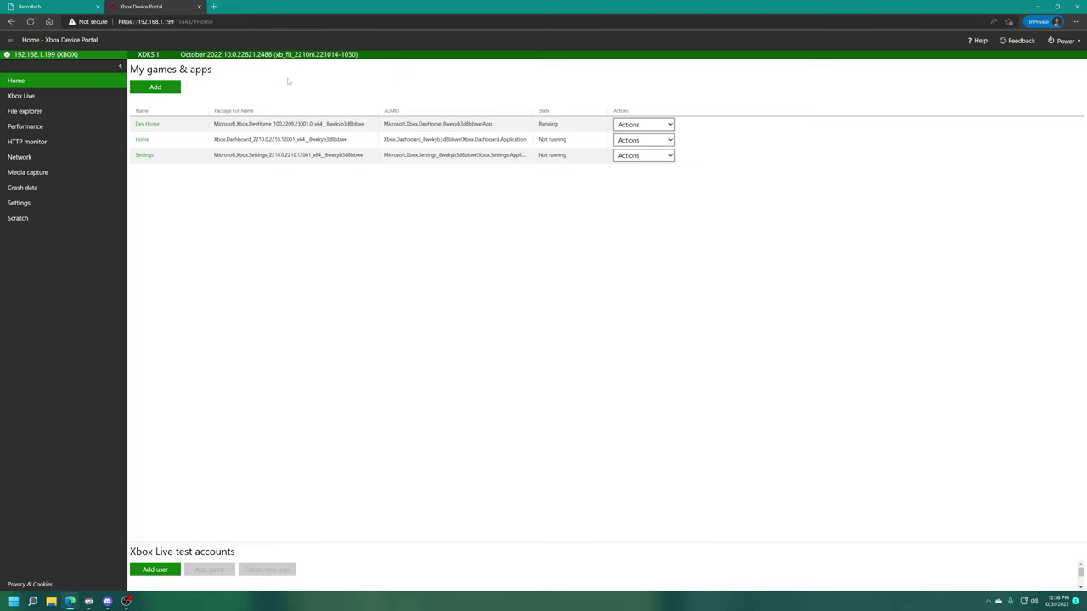
# Add the RetroArch .msix with the Microsoft.VCLibs .appx dependency and start uploading it
pyautogui.click(168, 89)
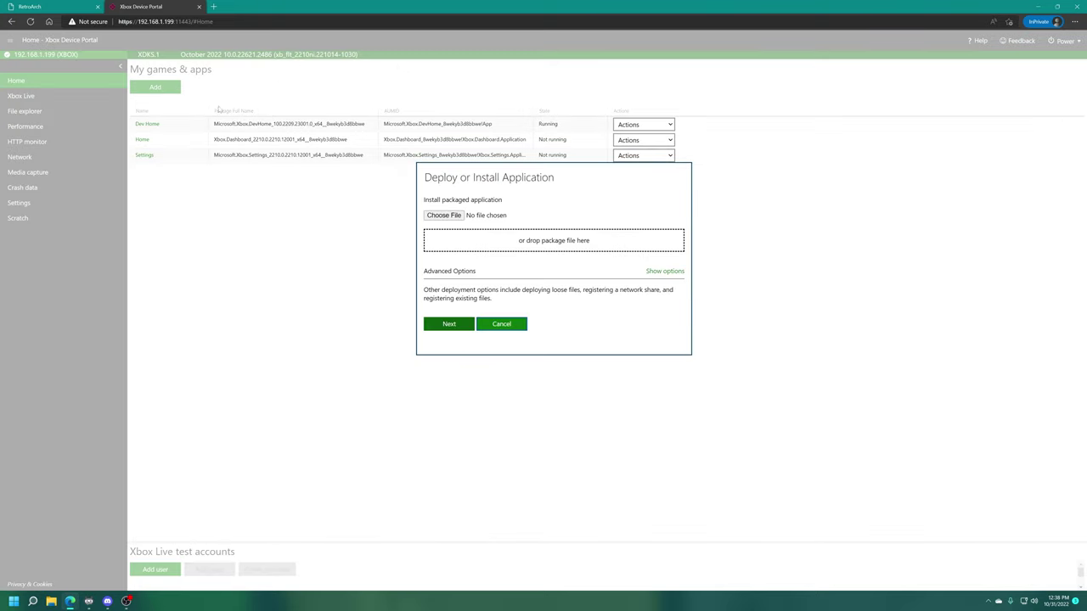
pyautogui.click(1056, 6)
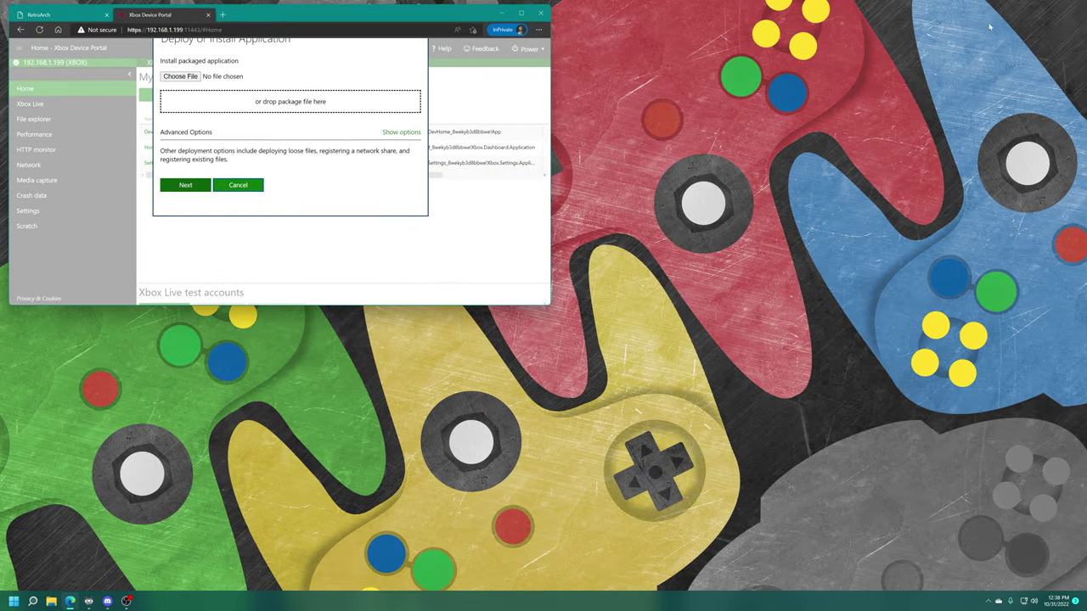
pyautogui.moveTo(416, 7); pyautogui.dragTo(635, 123)
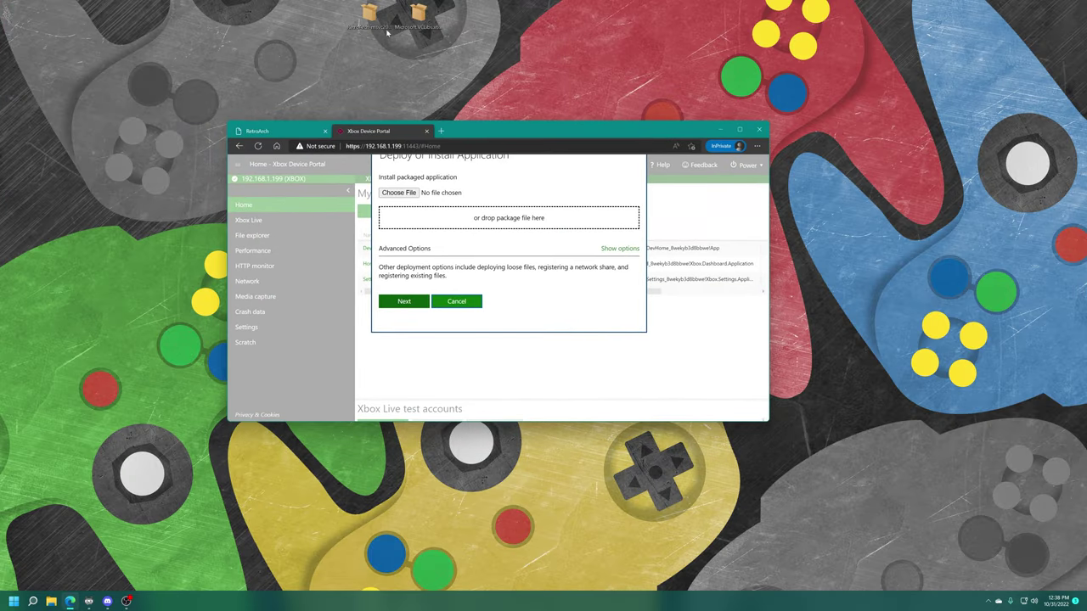
pyautogui.moveTo(386, 32); pyautogui.dragTo(499, 221)
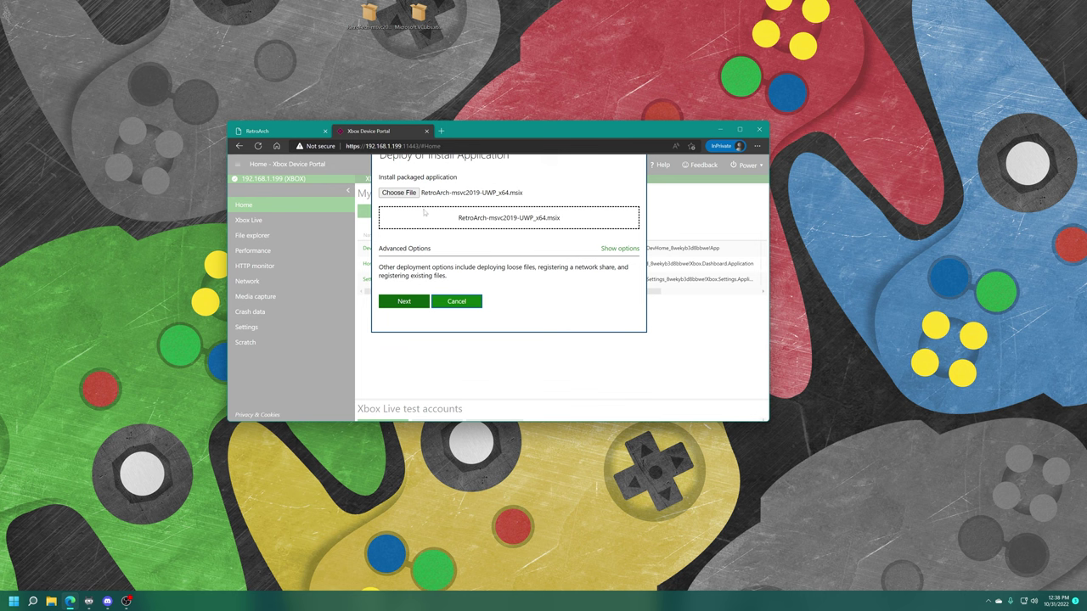
pyautogui.click(404, 304)
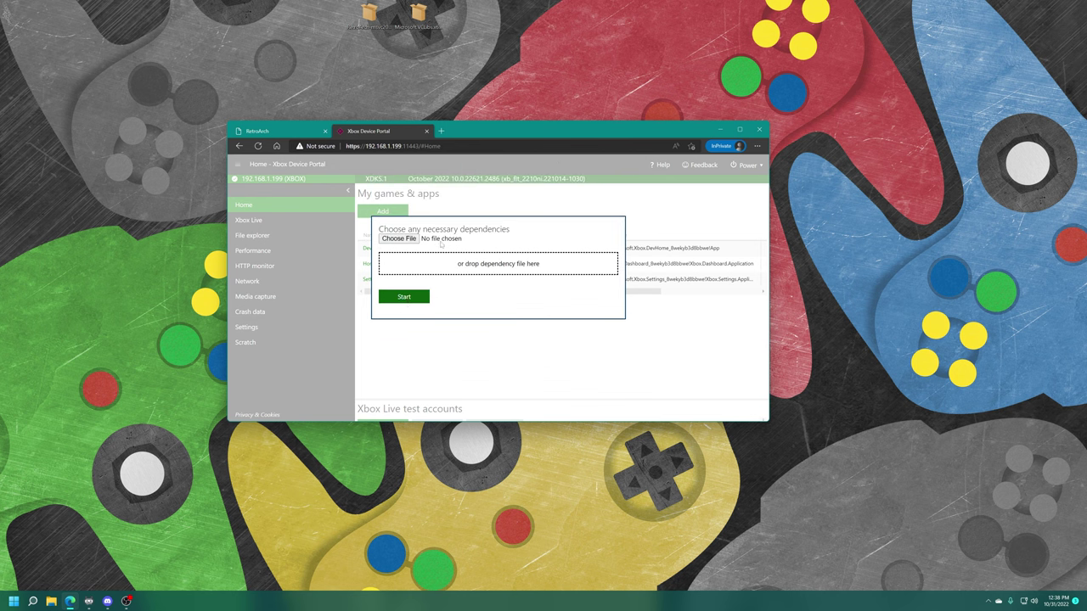
pyautogui.moveTo(418, 16); pyautogui.dragTo(477, 266)
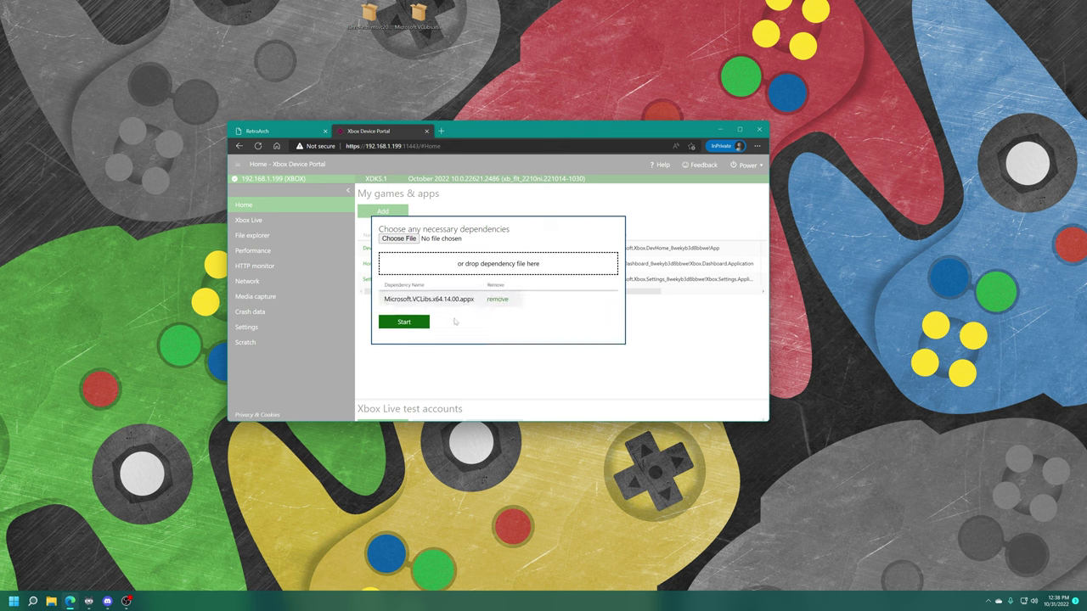
pyautogui.click(416, 323)
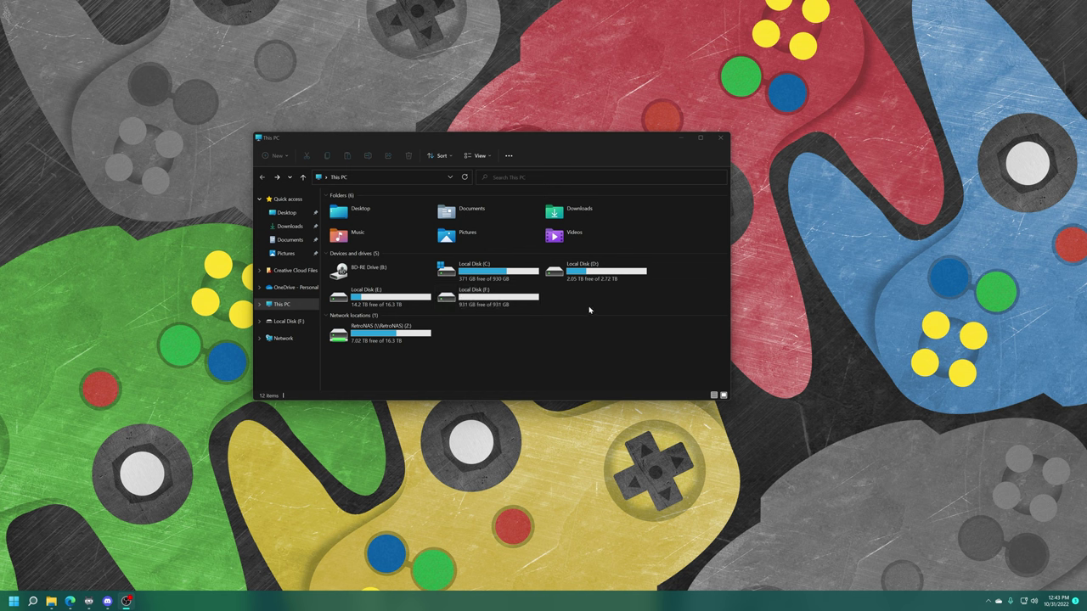
pyautogui.click(562, 319)
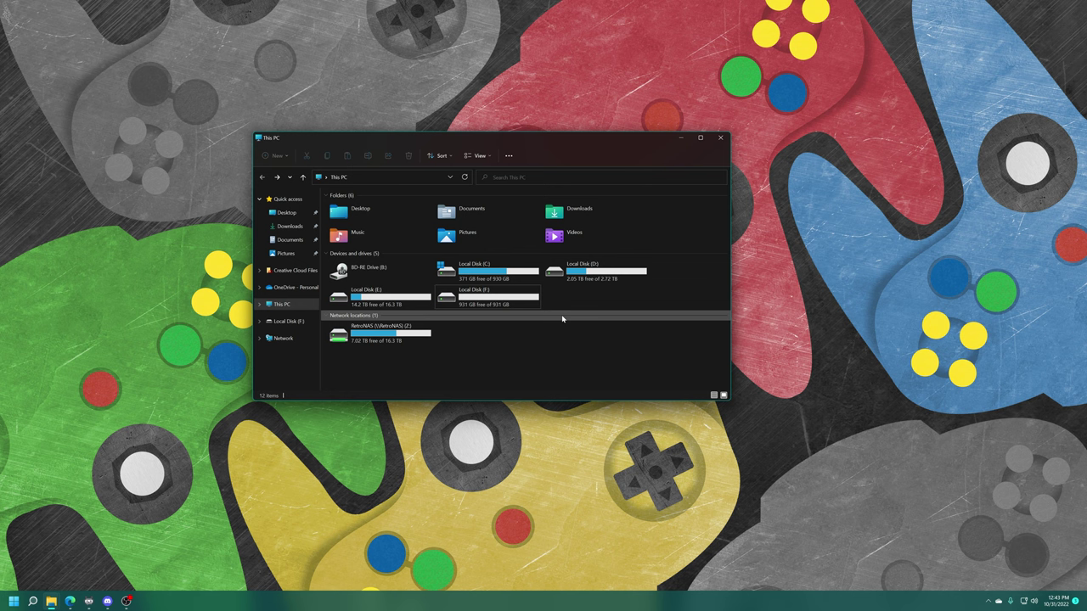
pyautogui.rightClick(468, 302)
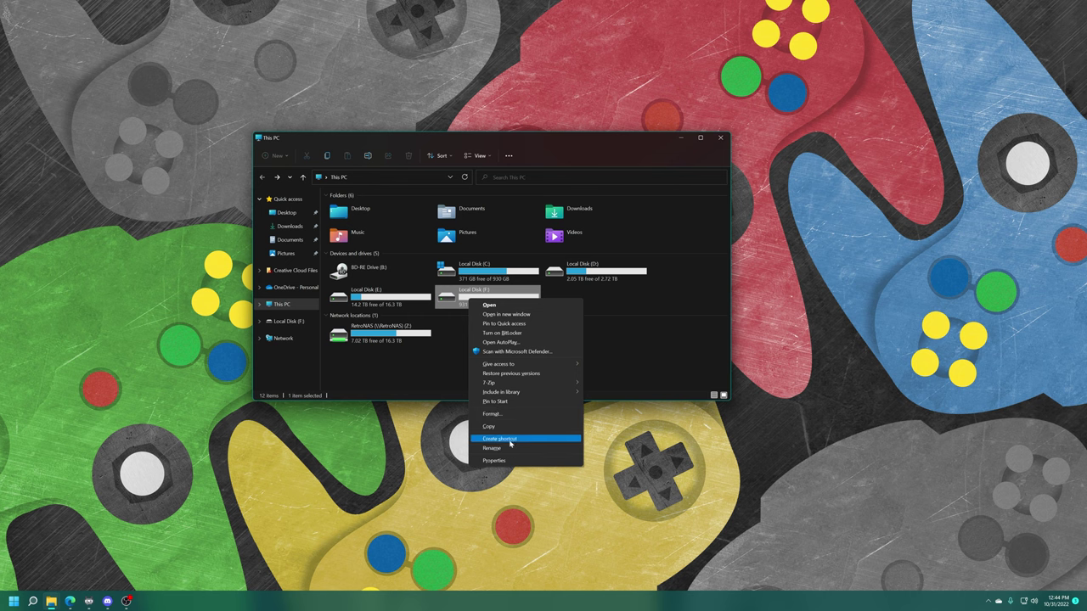
pyautogui.click(513, 462)
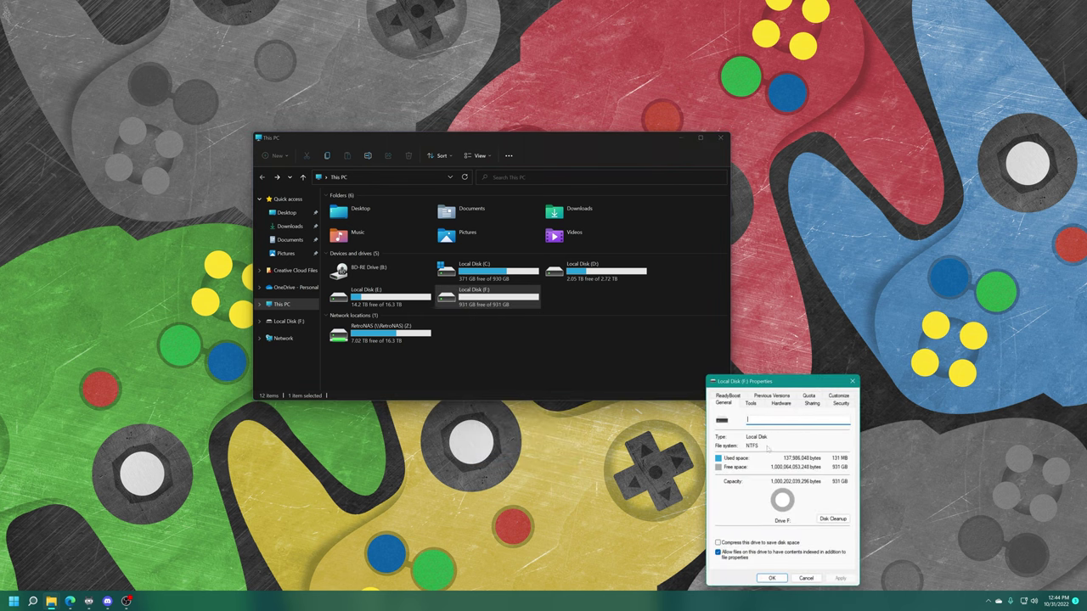
pyautogui.click(853, 381)
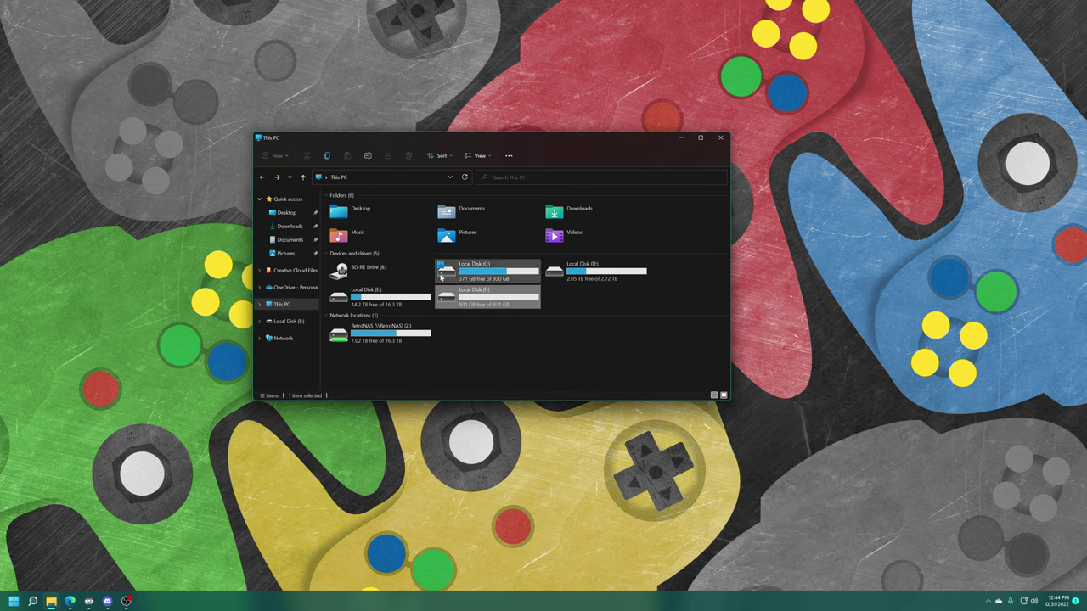
# Format Local Disk (F:) as NTFS with the default allocation unit size
pyautogui.rightClick(465, 304)
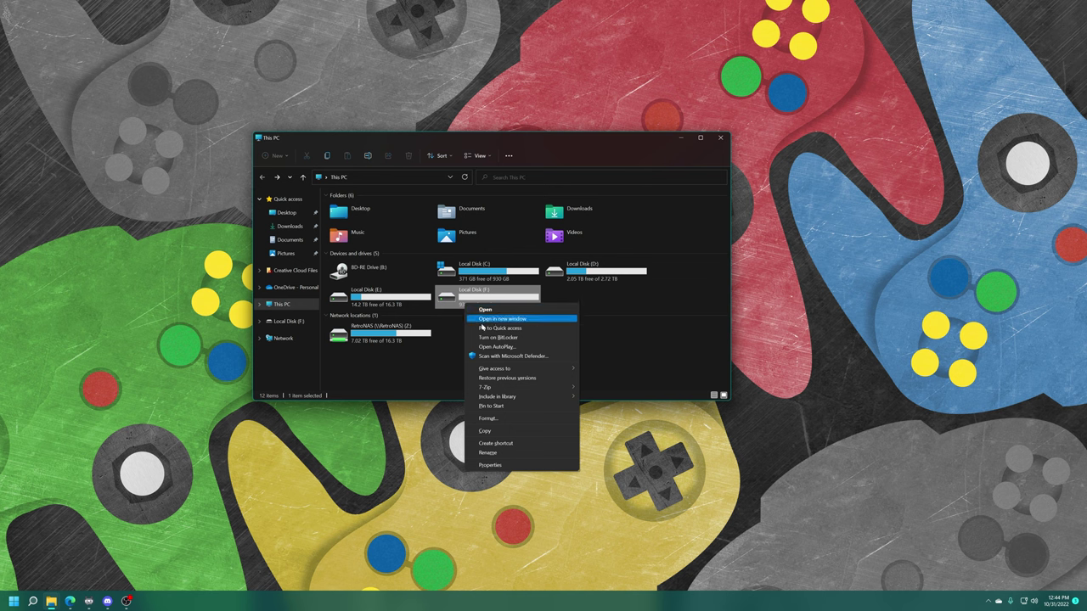
pyautogui.click(491, 418)
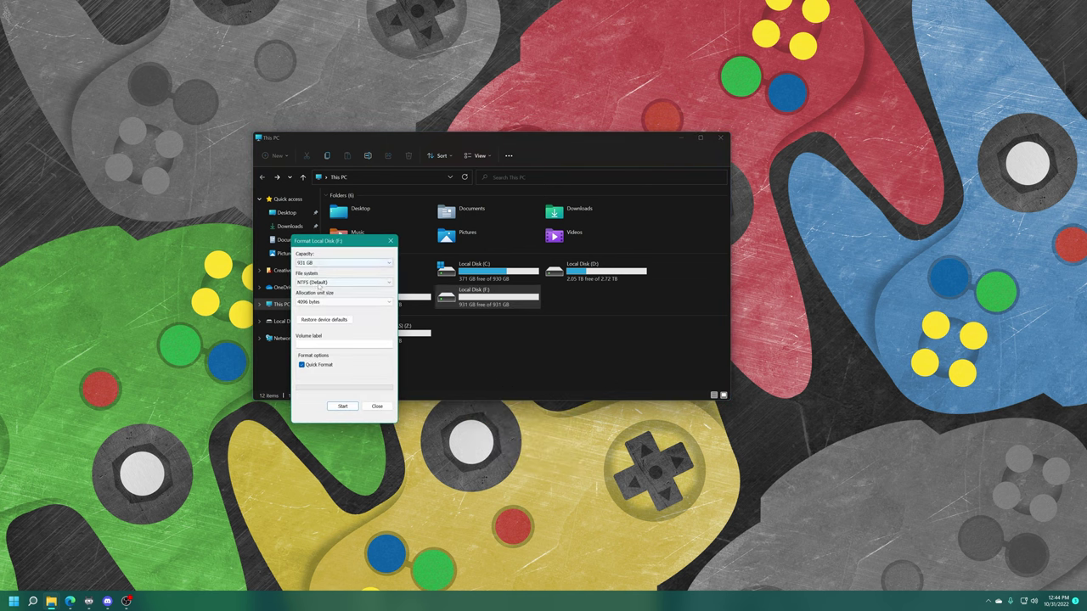
pyautogui.click(327, 281)
pyautogui.click(316, 290)
pyautogui.click(322, 303)
pyautogui.click(323, 309)
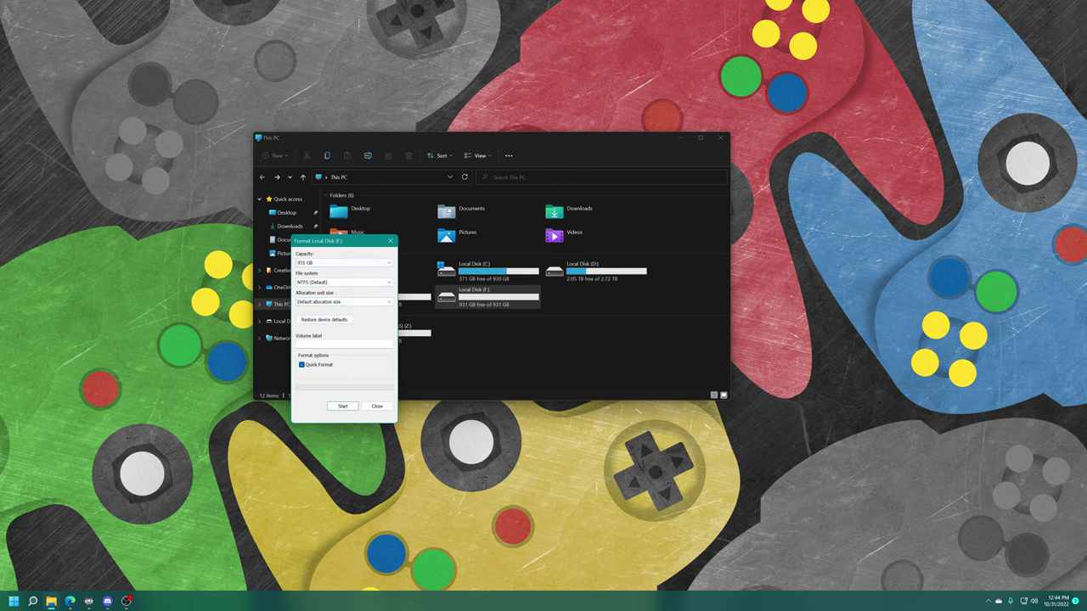
pyautogui.click(341, 407)
pyautogui.click(565, 302)
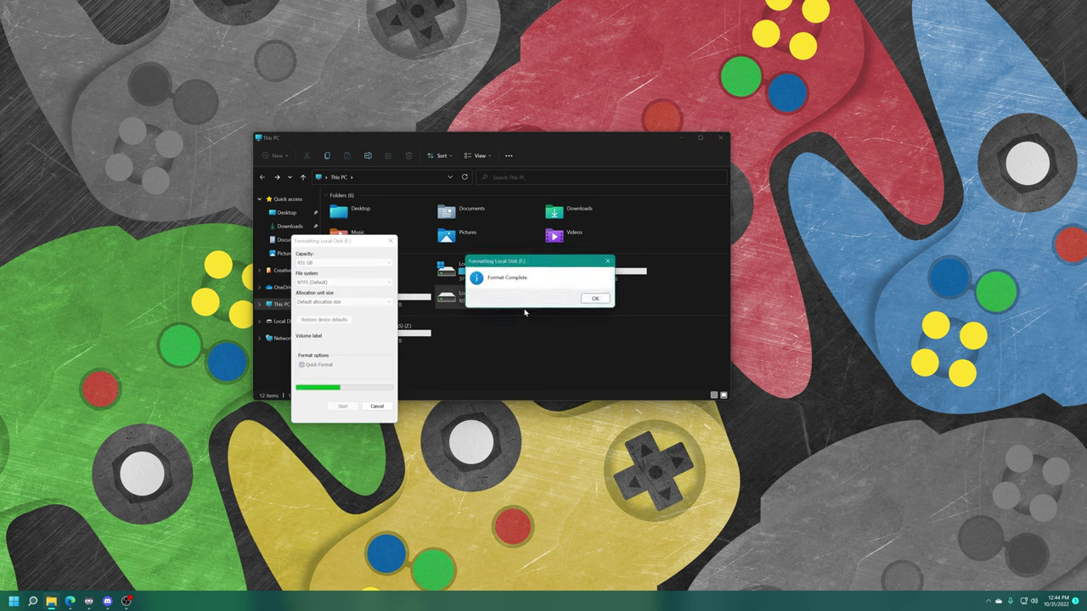
pyautogui.click(595, 298)
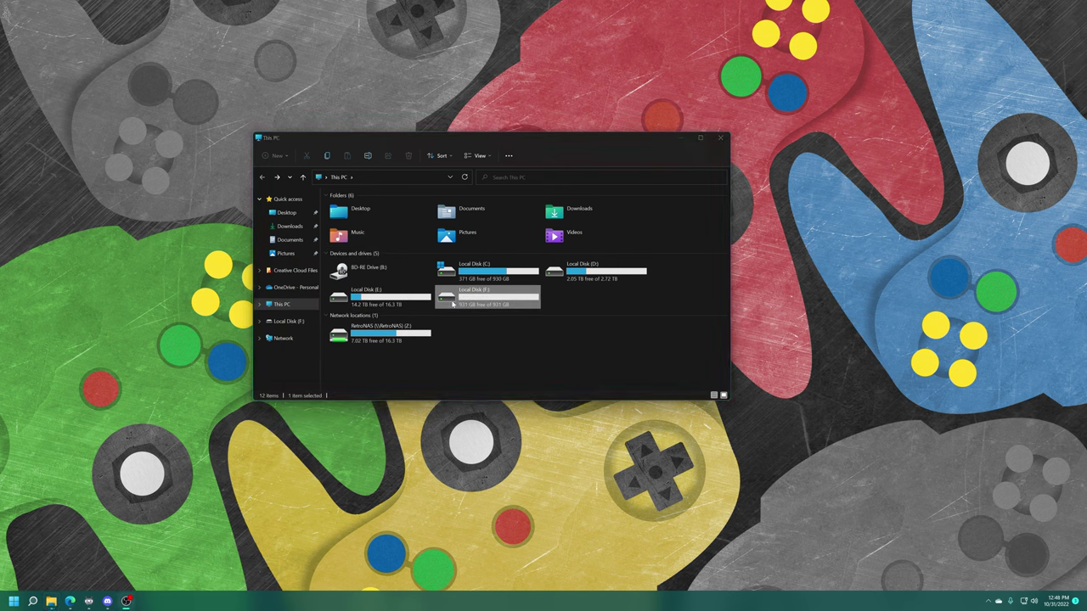
# Open the advanced security settings of Local Disk (F:)
pyautogui.rightClick(453, 304)
pyautogui.click(480, 453)
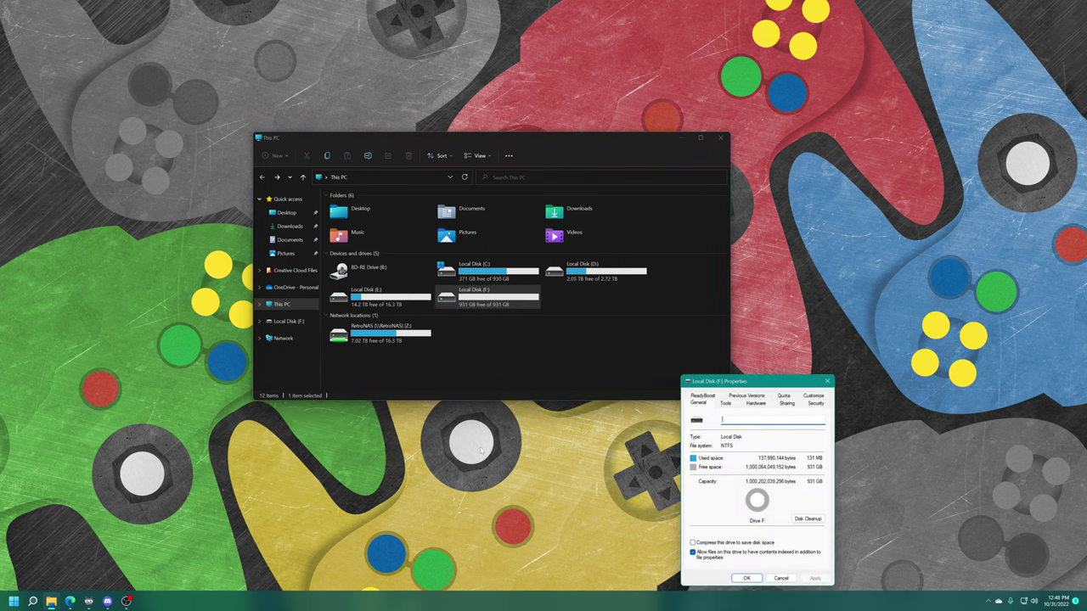
pyautogui.click(815, 403)
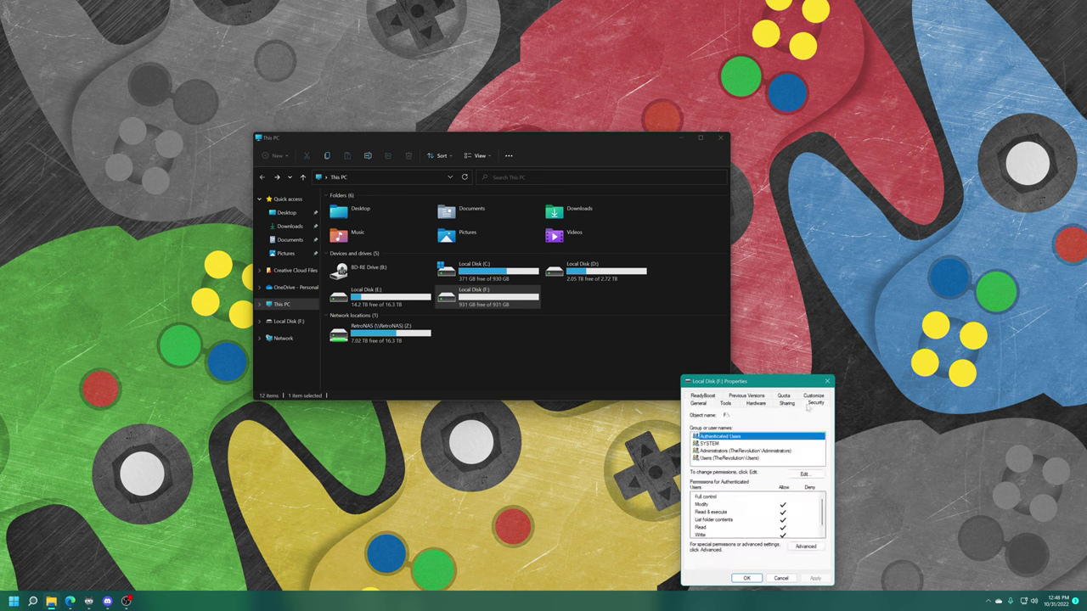
pyautogui.moveTo(755, 381); pyautogui.dragTo(473, 223)
pyautogui.click(493, 381)
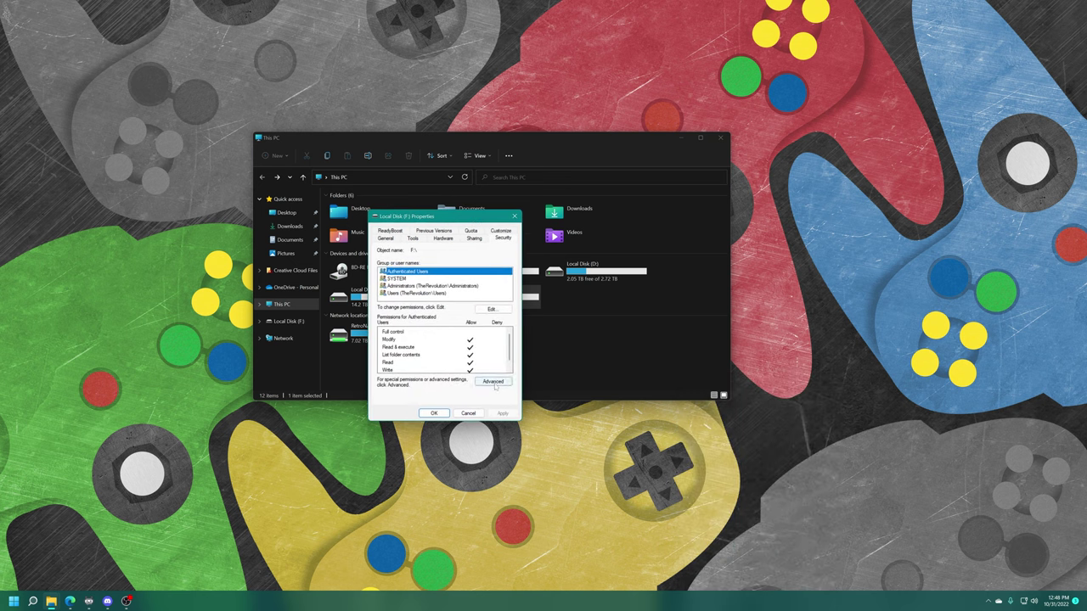
# Add a permission entry whose principal is ALL APPLICATION PACKAGES
pyautogui.click(407, 362)
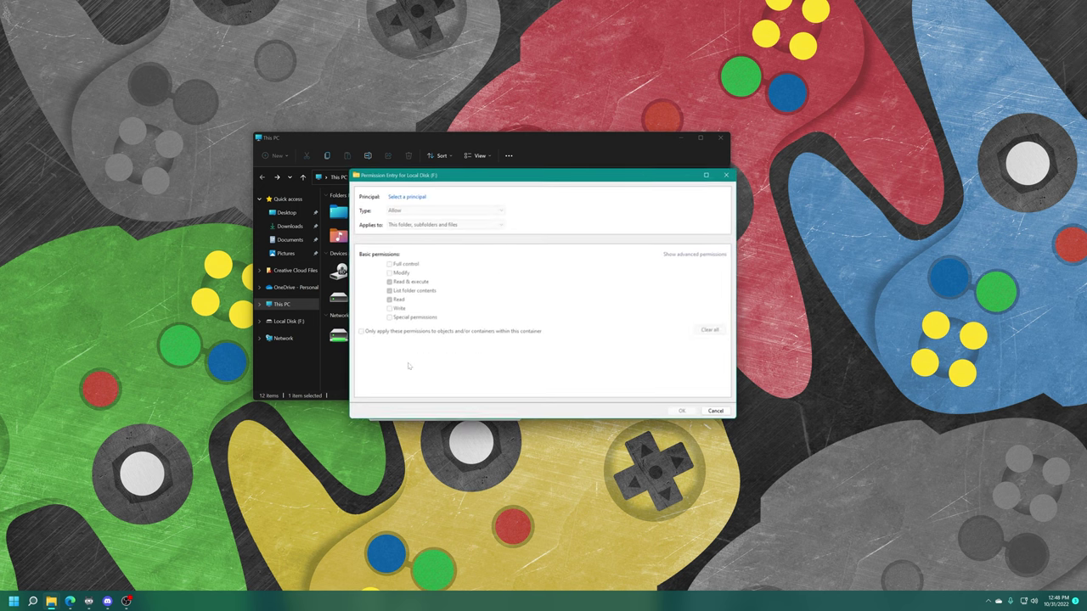
pyautogui.click(414, 197)
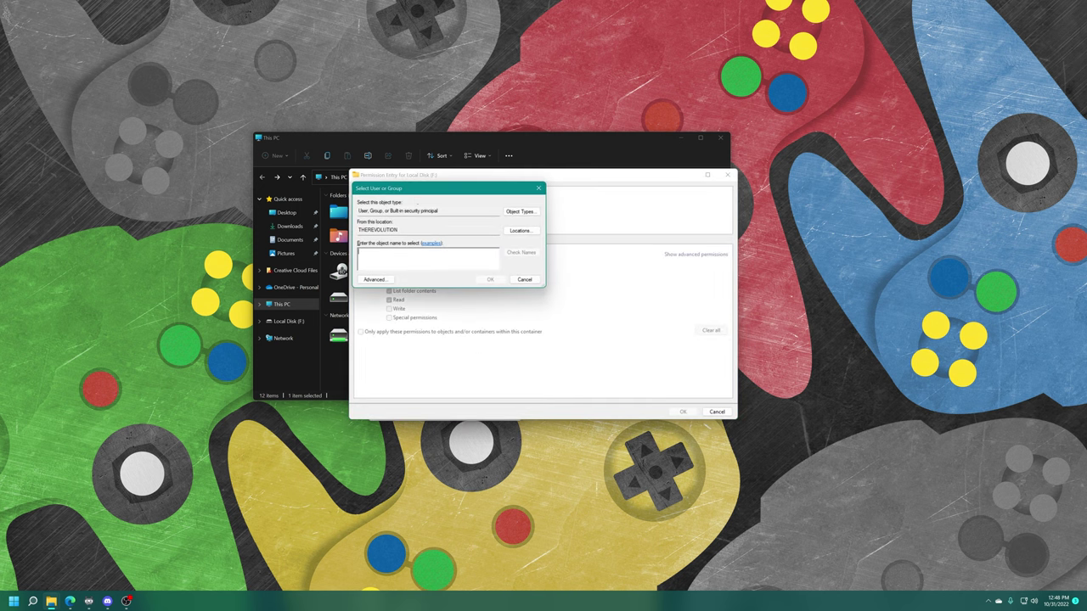
pyautogui.write('All Application packages')
pyautogui.click(520, 253)
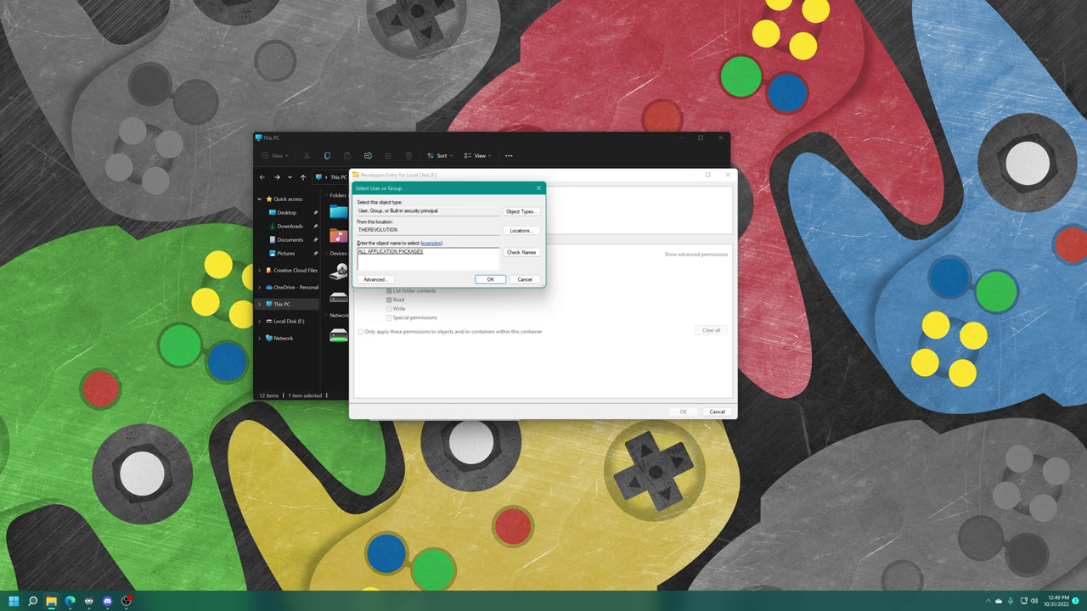
pyautogui.click(491, 281)
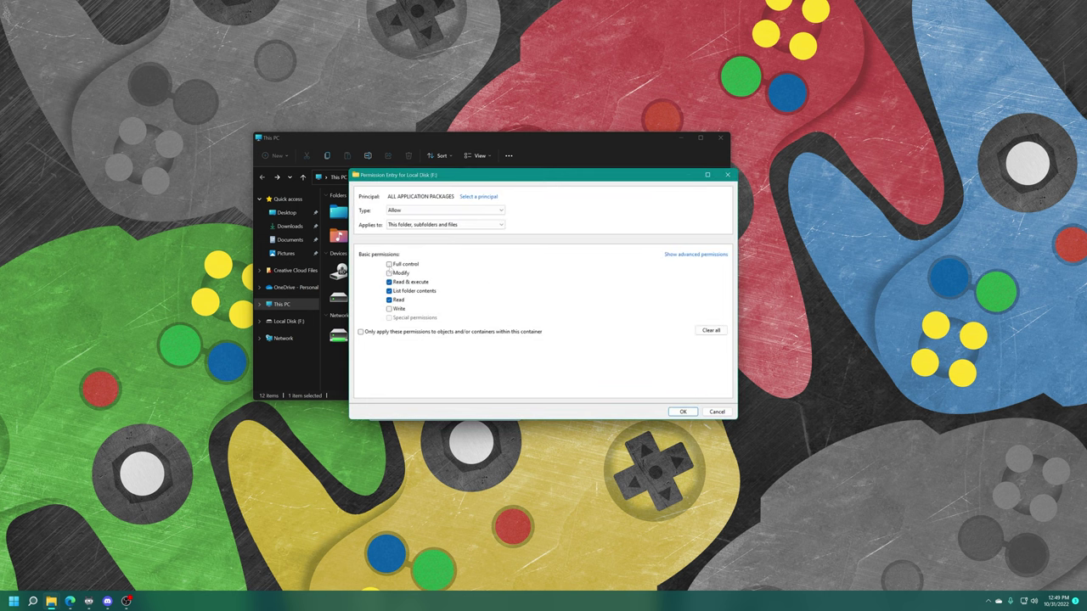
# Grant ALL APPLICATION PACKAGES Full control, replace child permissions, then close the drive properties
pyautogui.click(389, 264)
pyautogui.click(680, 411)
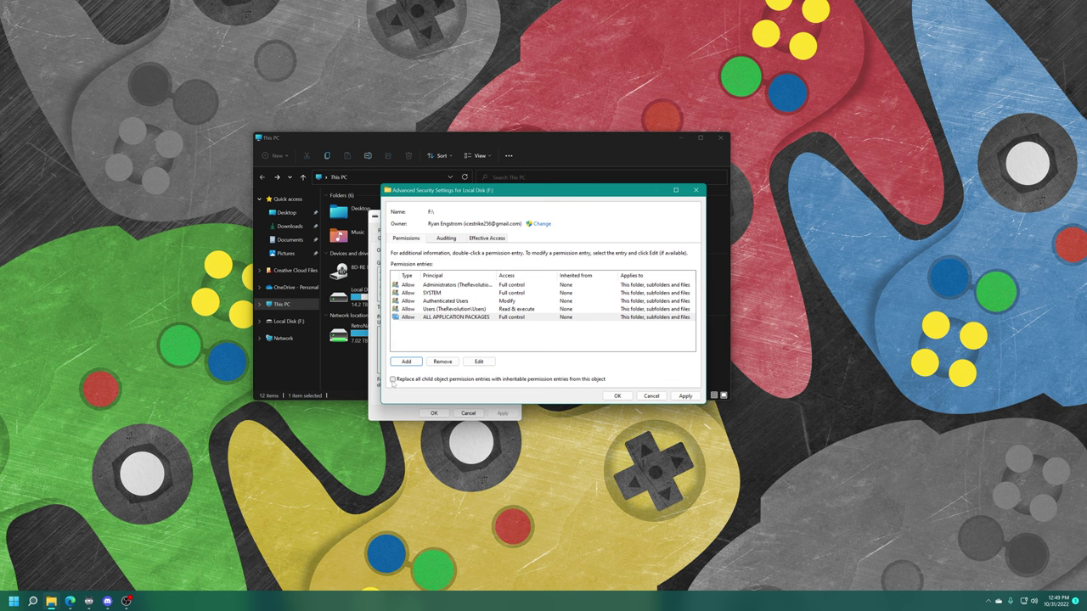
pyautogui.click(392, 380)
pyautogui.click(618, 396)
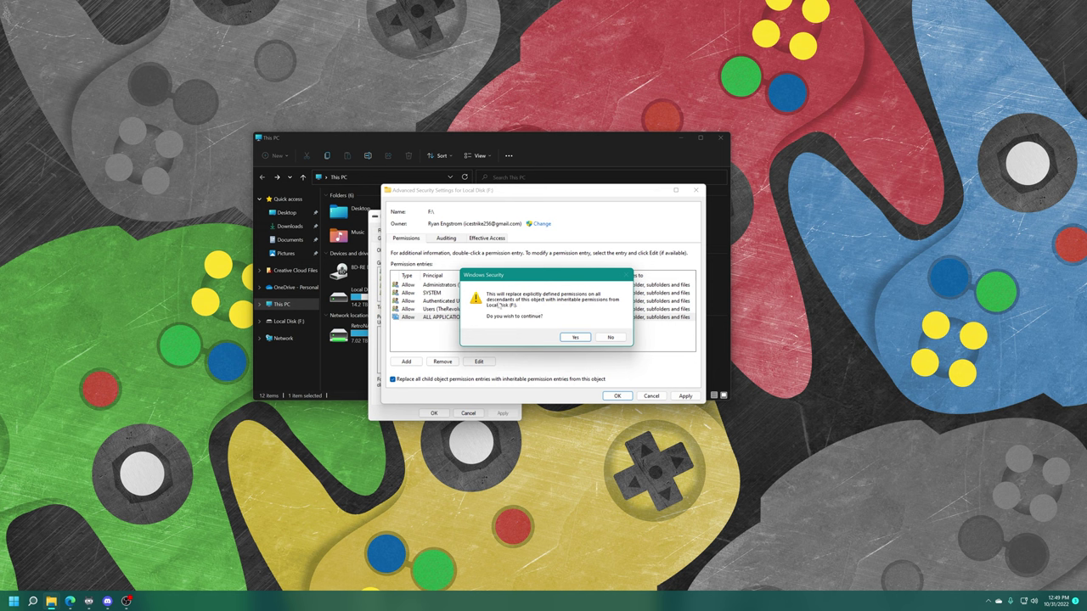
pyautogui.click(575, 337)
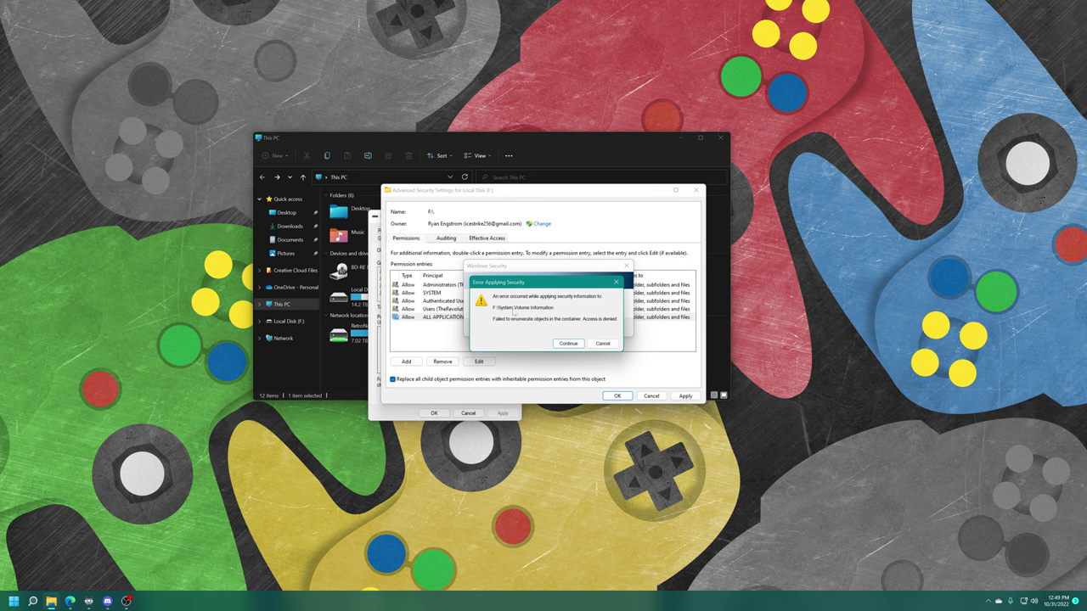
pyautogui.click(567, 343)
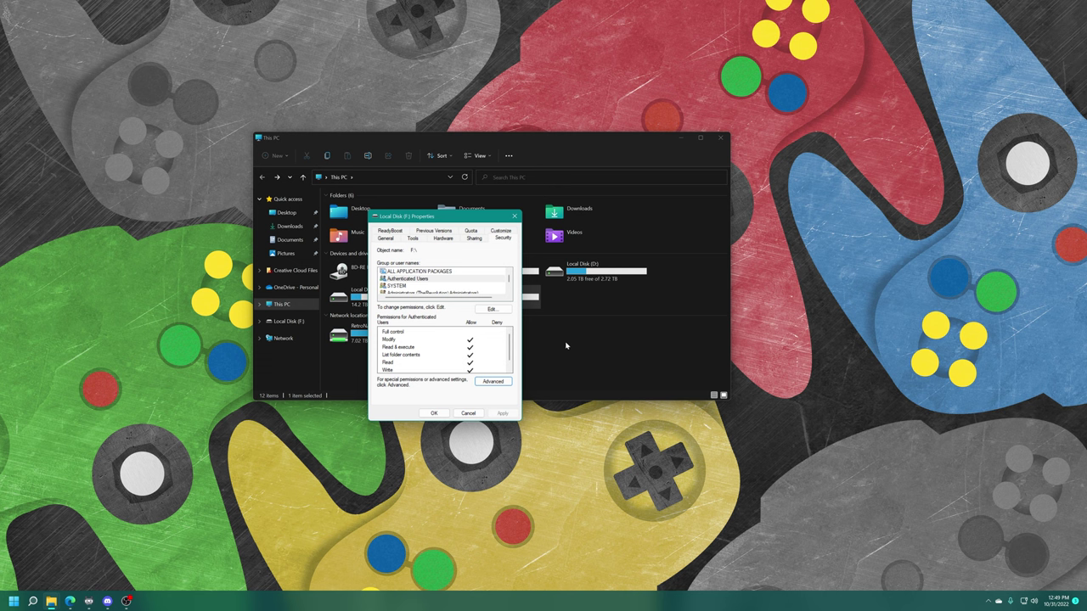
pyautogui.click(433, 413)
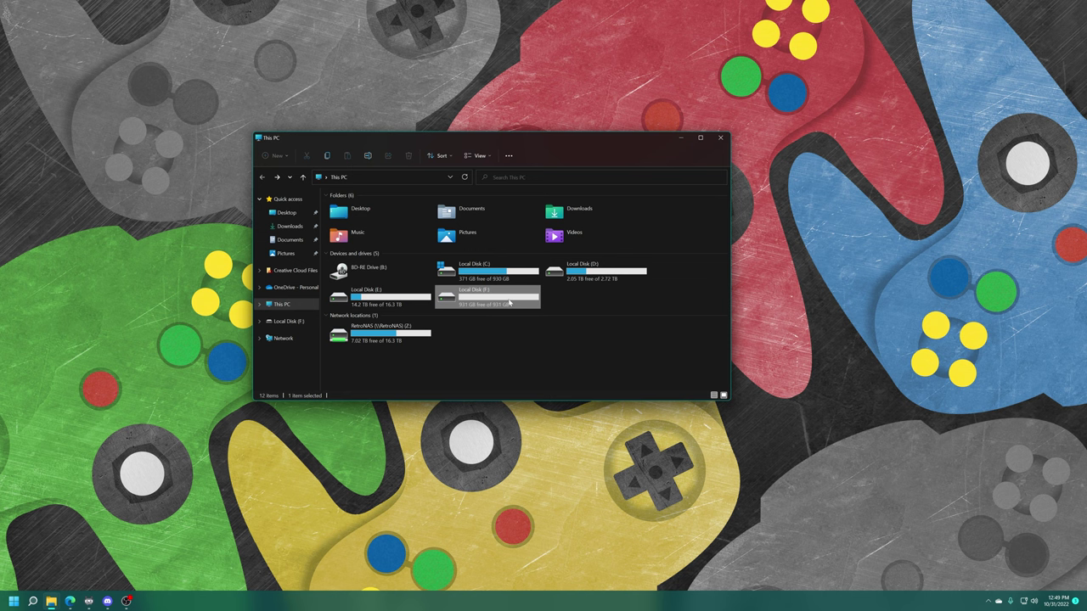
# Open Local Disk (F:) and create folders named Games and System
pyautogui.doubleClick(510, 302)
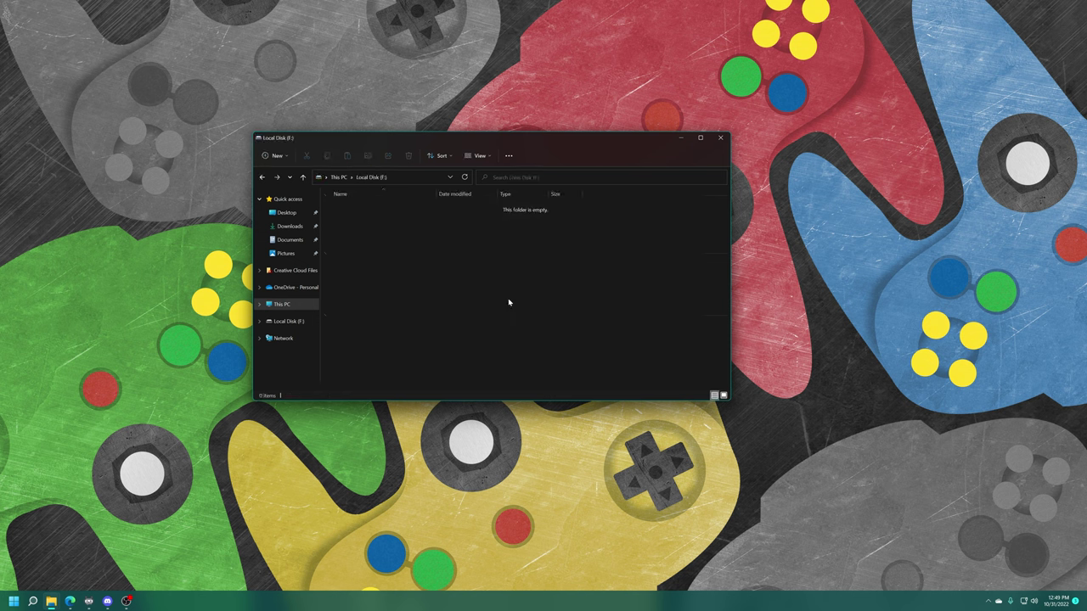
pyautogui.rightClick(433, 258)
pyautogui.moveTo(475, 357)
pyautogui.click(574, 357)
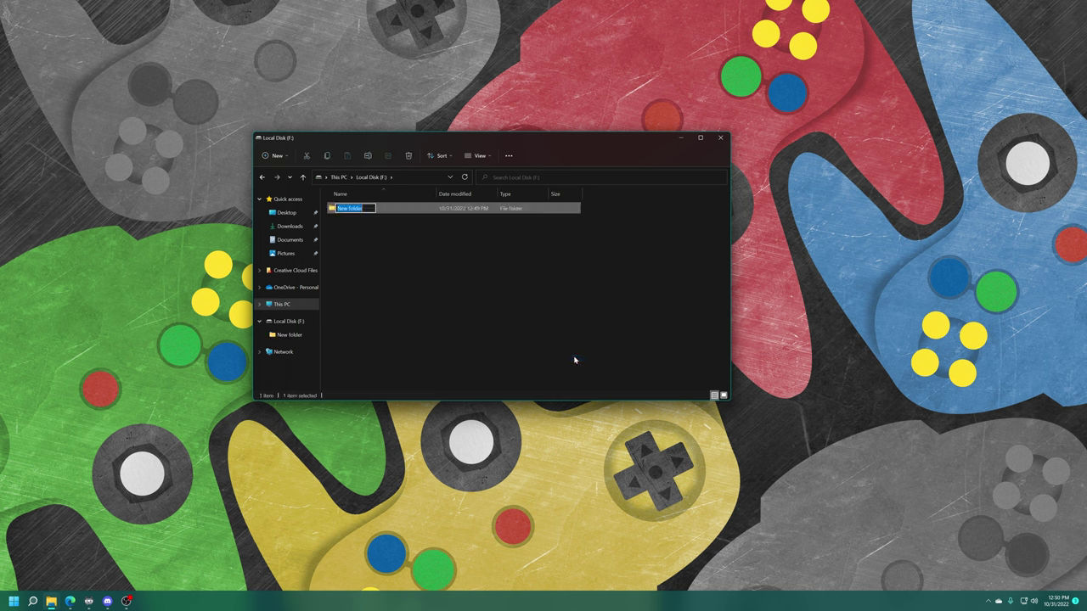
pyautogui.write('Games')
pyautogui.press('Return')
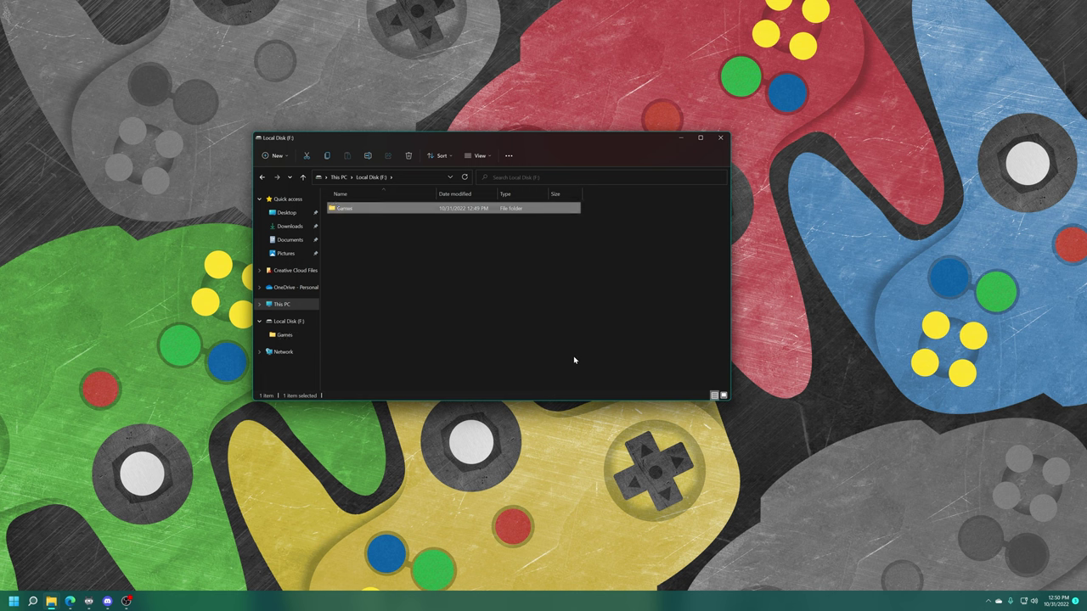
pyautogui.rightClick(506, 275)
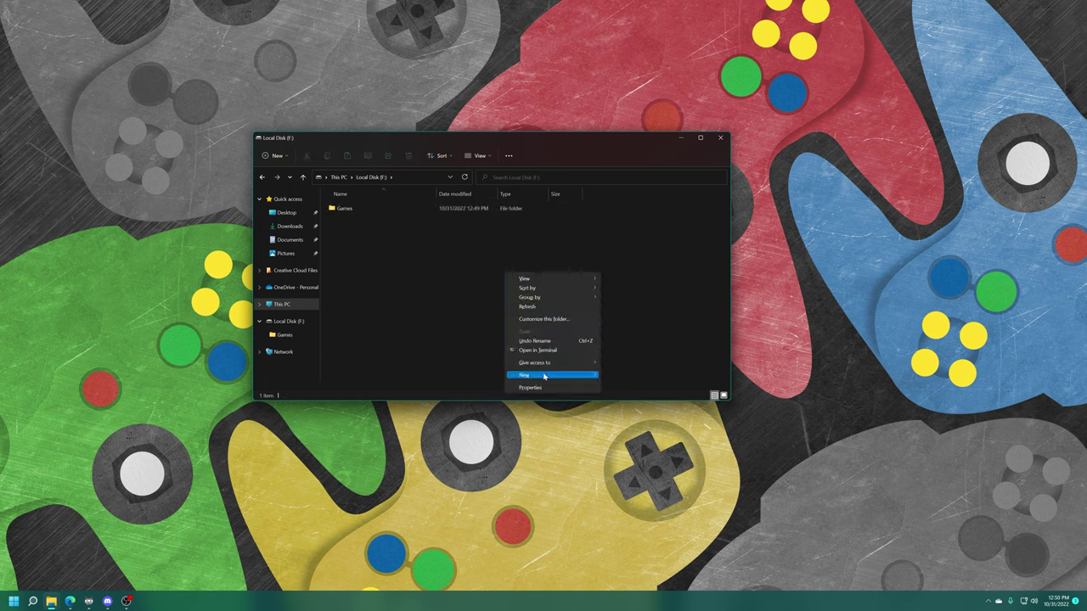
pyautogui.moveTo(550, 374)
pyautogui.click(618, 376)
pyautogui.write('S')
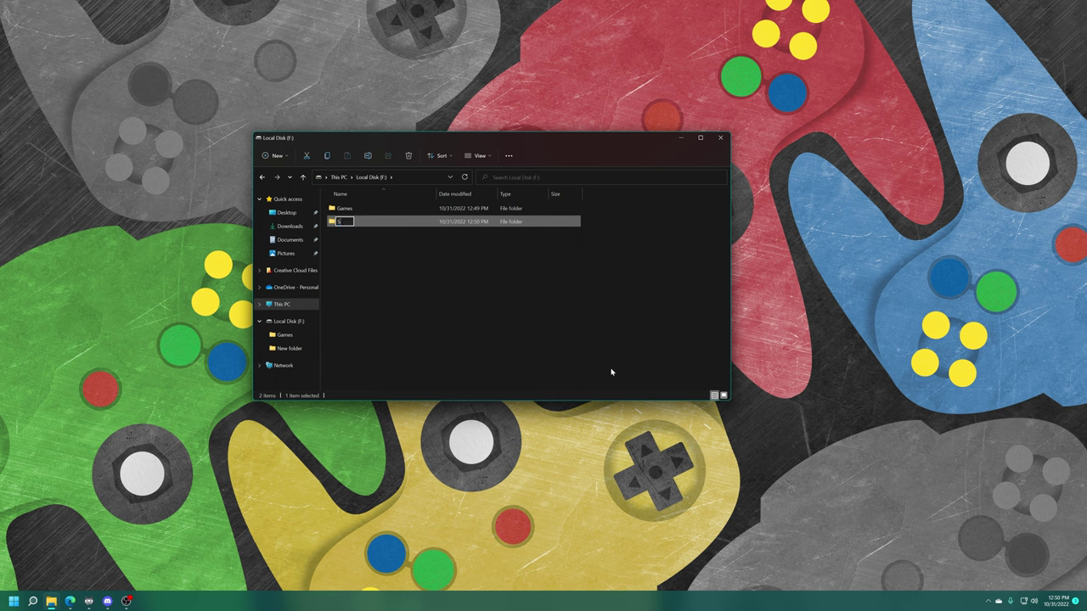
pyautogui.write('ystem')
pyautogui.press('Return')
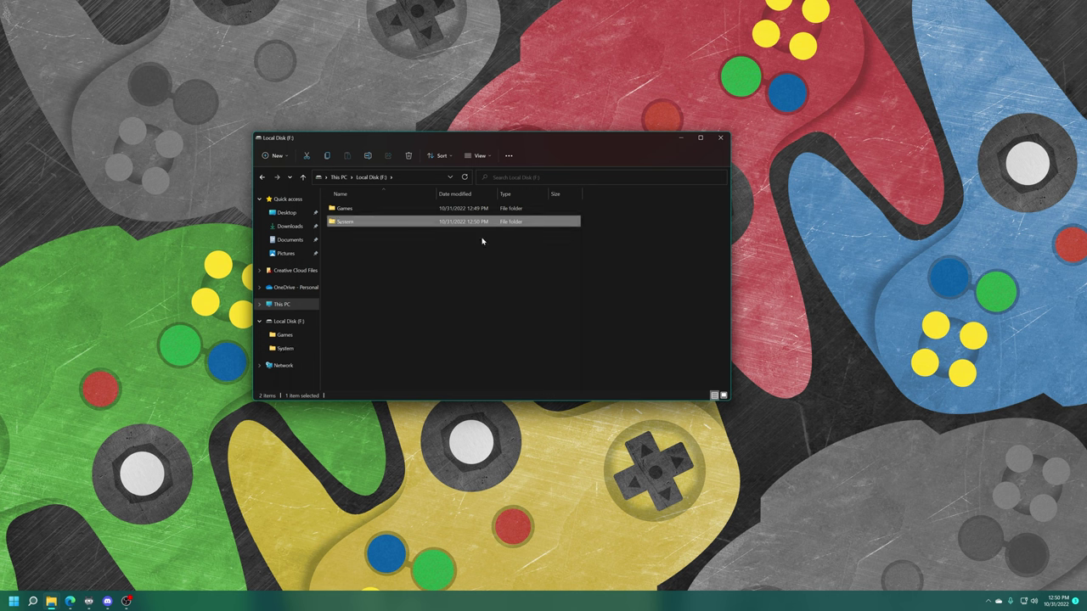
# Create the Saves, States and Playlist folders on F:
pyautogui.rightClick(459, 279)
pyautogui.moveTo(475, 384)
pyautogui.click(560, 378)
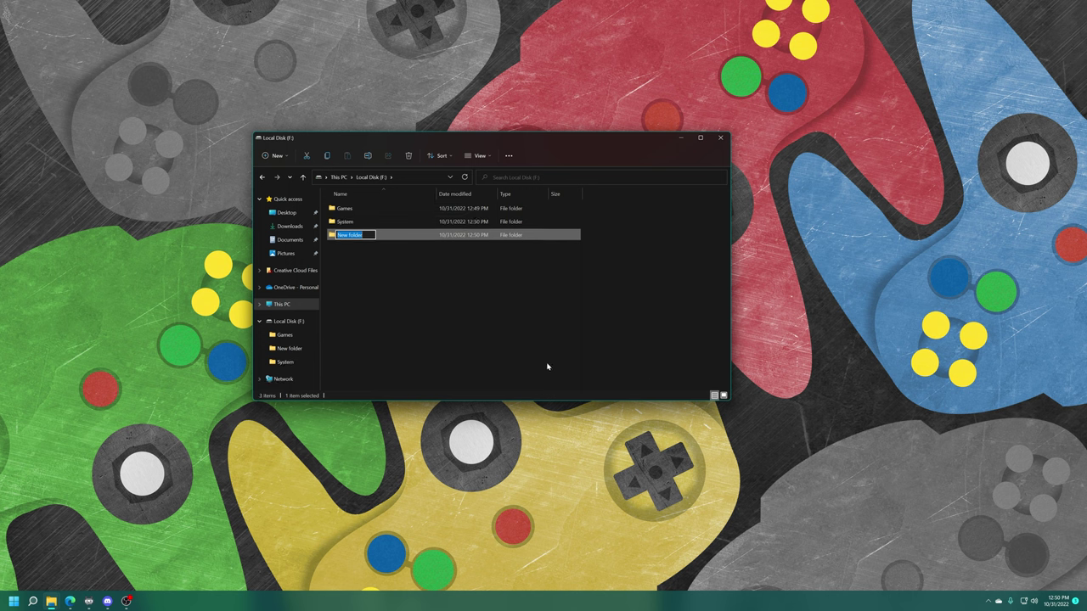
pyautogui.write('Saves')
pyautogui.press('Return')
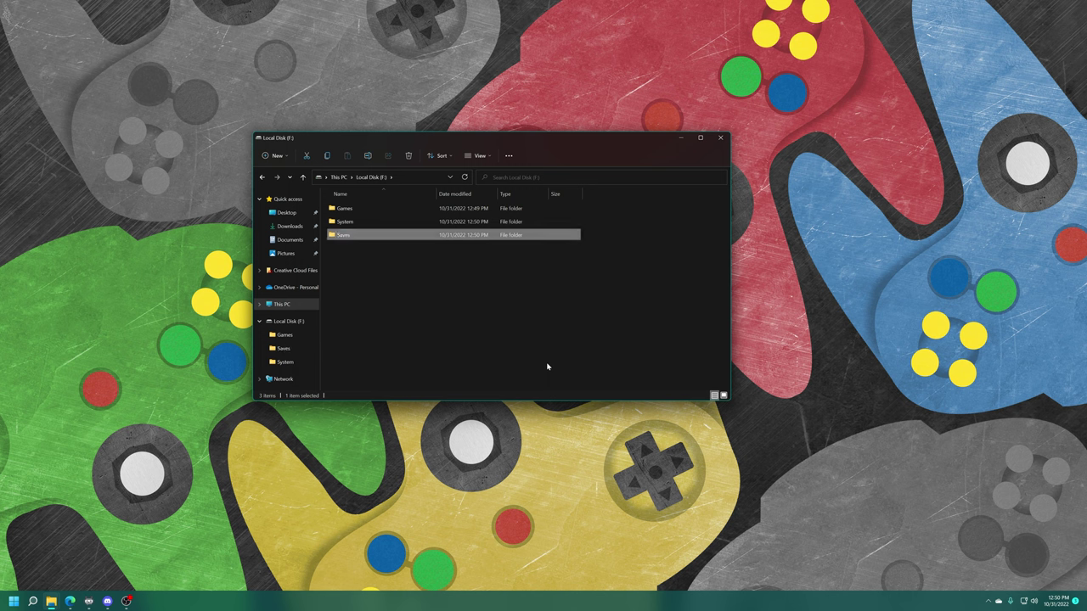
pyautogui.rightClick(398, 289)
pyautogui.moveTo(426, 395)
pyautogui.click(492, 391)
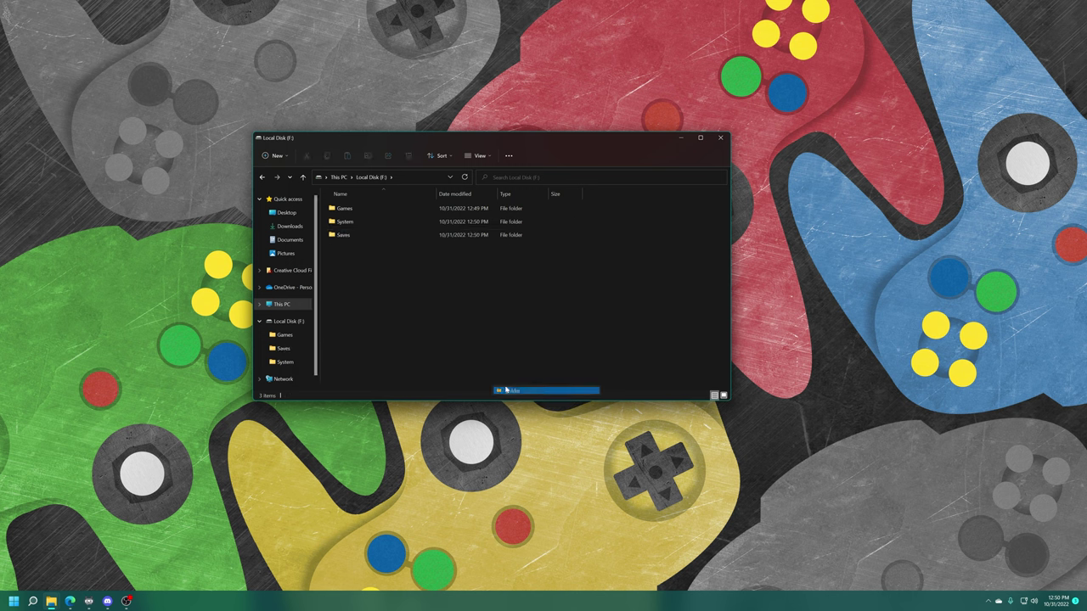
pyautogui.write('States')
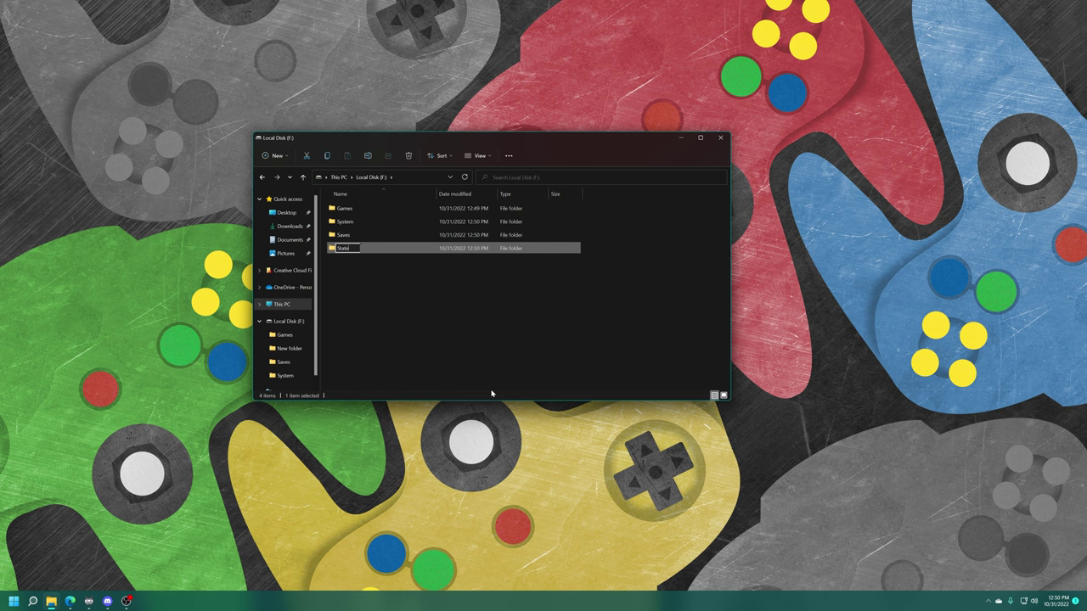
pyautogui.press('Return')
pyautogui.rightClick(380, 312)
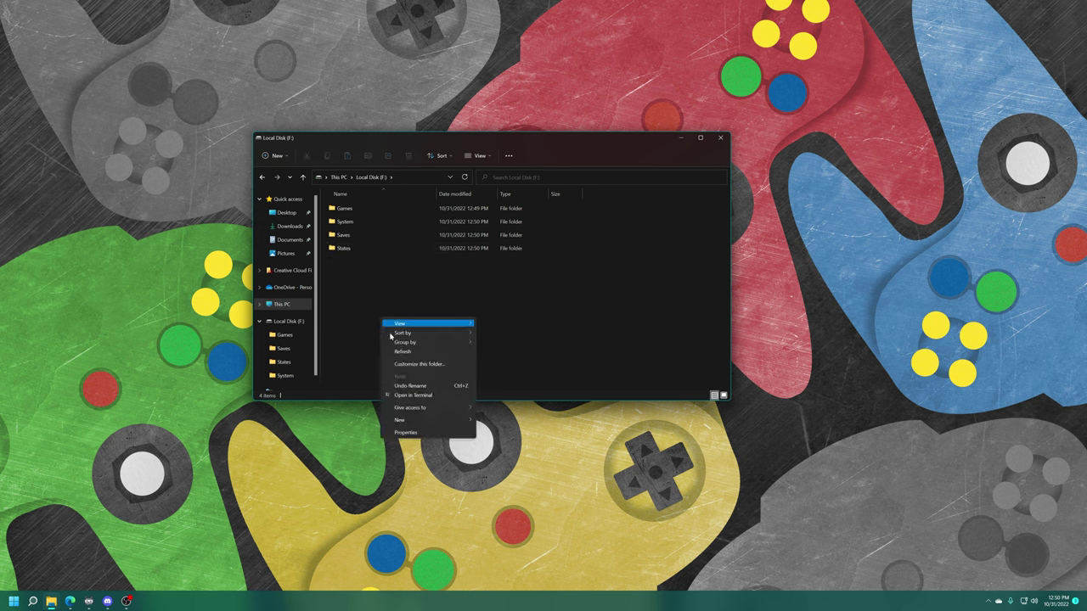
pyautogui.moveTo(419, 418)
pyautogui.click(494, 422)
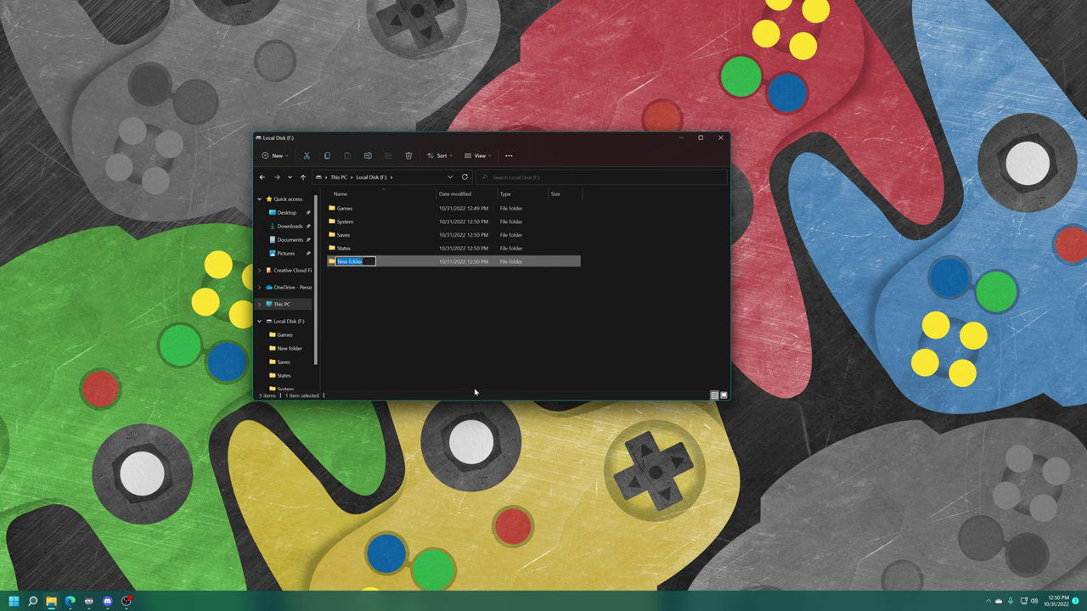
pyautogui.write('Playlist')
pyautogui.press('Return')
# Create the Thumbnails and Config folders on F:
pyautogui.rightClick(432, 303)
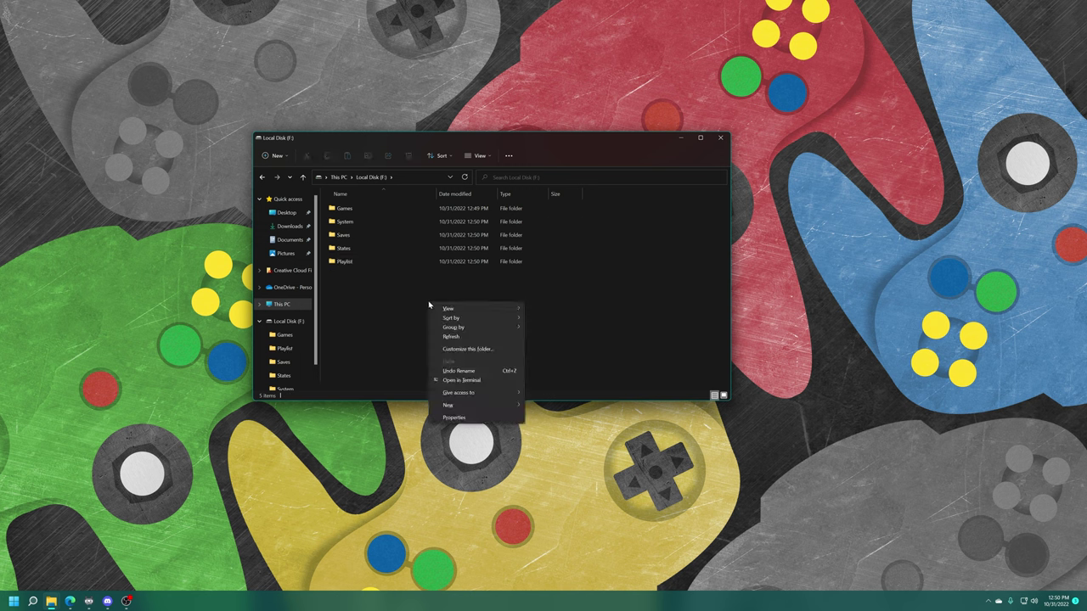
pyautogui.moveTo(463, 412)
pyautogui.click(551, 405)
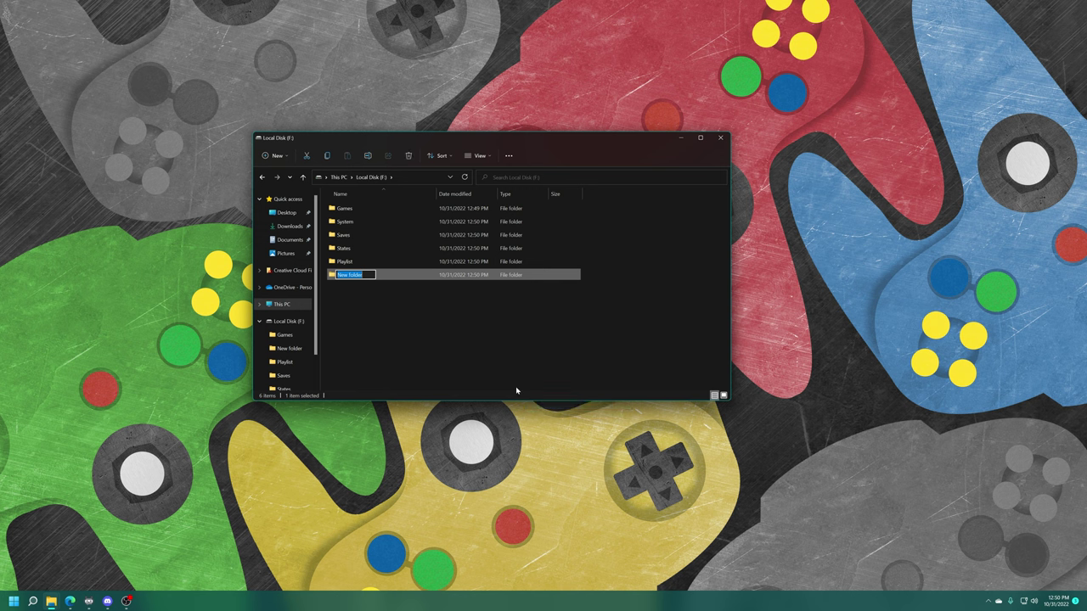
pyautogui.write('Thumbnails')
pyautogui.press('Return')
pyautogui.rightClick(387, 318)
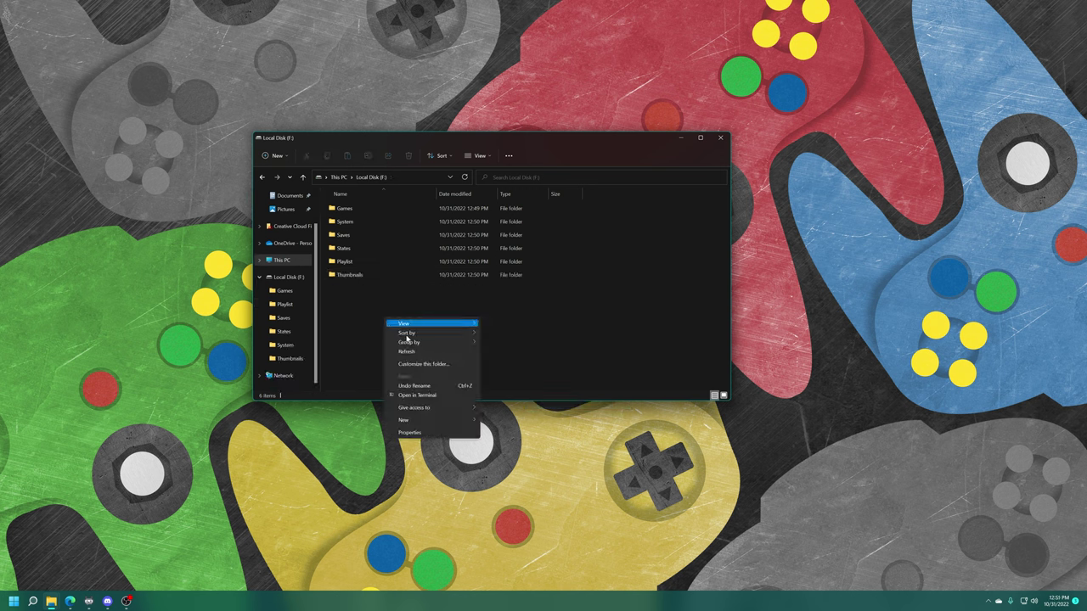
pyautogui.moveTo(456, 418)
pyautogui.click(491, 419)
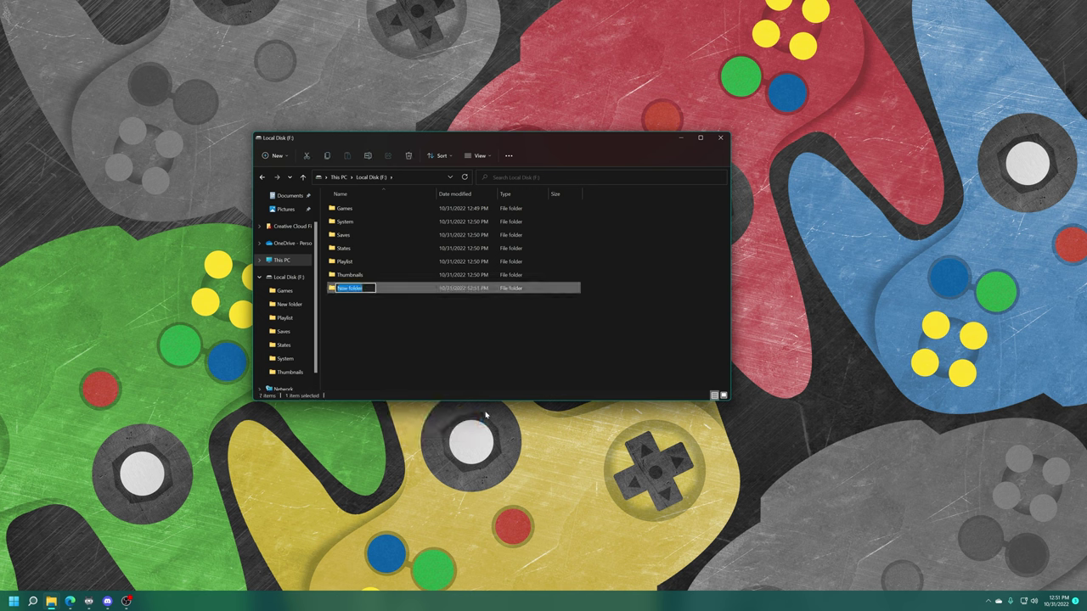
pyautogui.write('Config')
pyautogui.press('Return')
pyautogui.click(463, 357)
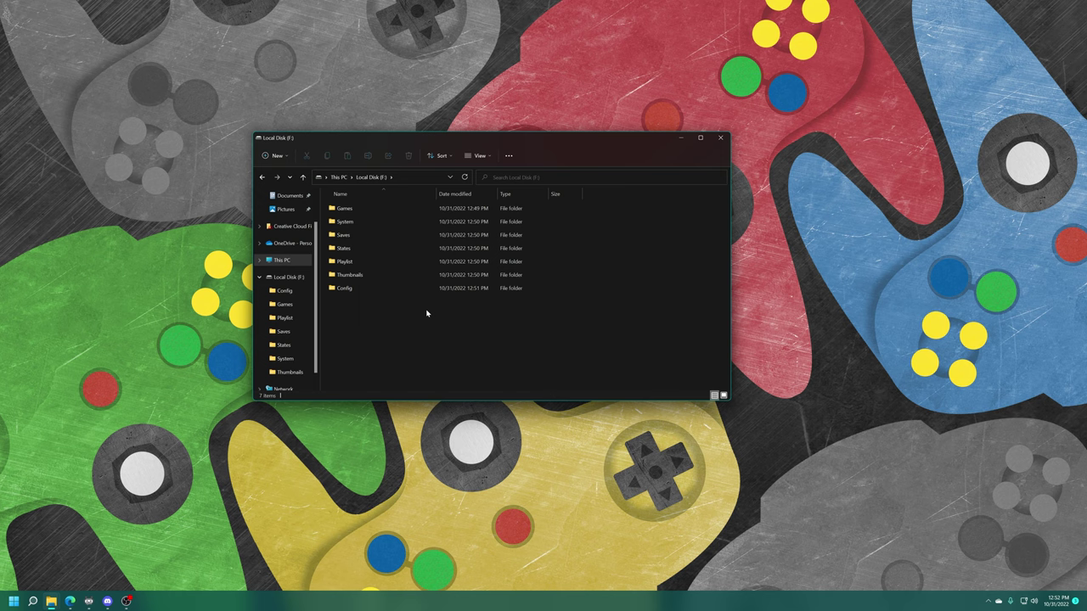
# Open F:\Games and select every Emulation folder except Bios Files
pyautogui.moveTo(467, 137); pyautogui.dragTo(223, 15)
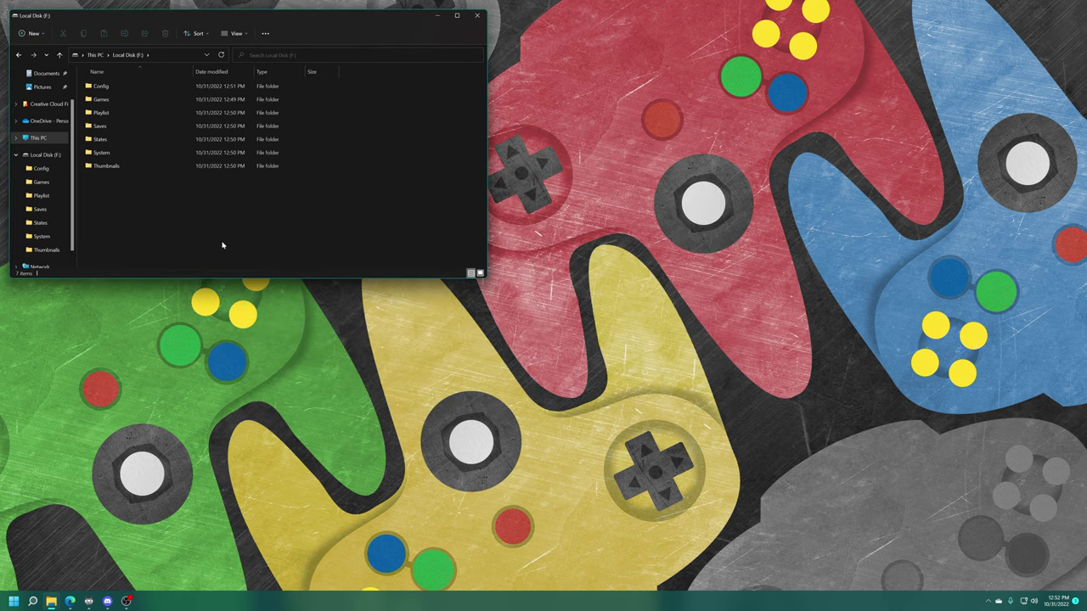
pyautogui.doubleClick(102, 99)
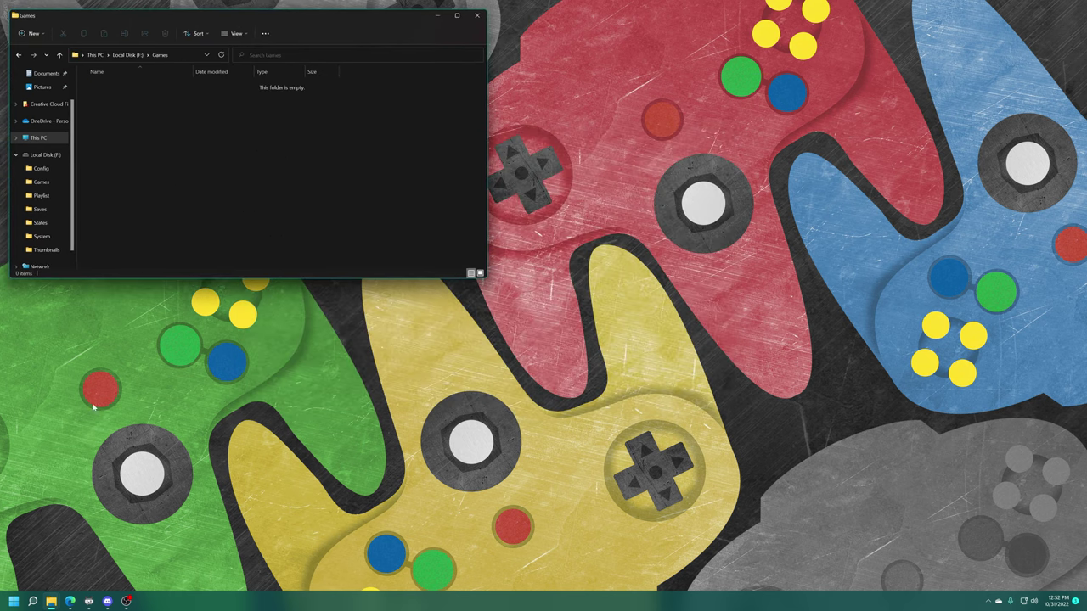
pyautogui.click(51, 601)
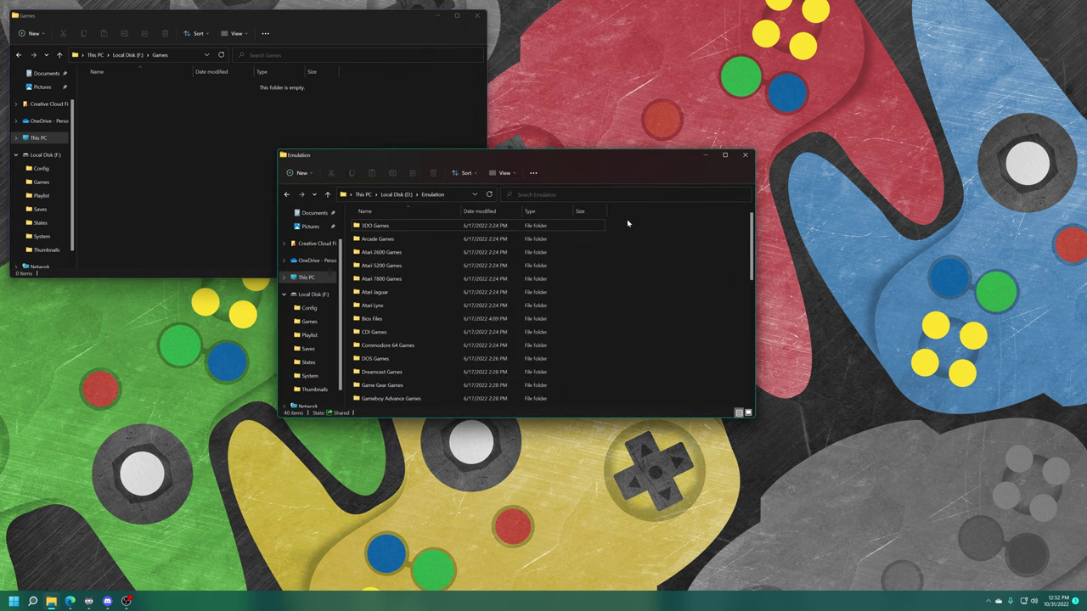
pyautogui.moveTo(629, 224); pyautogui.dragTo(481, 308)
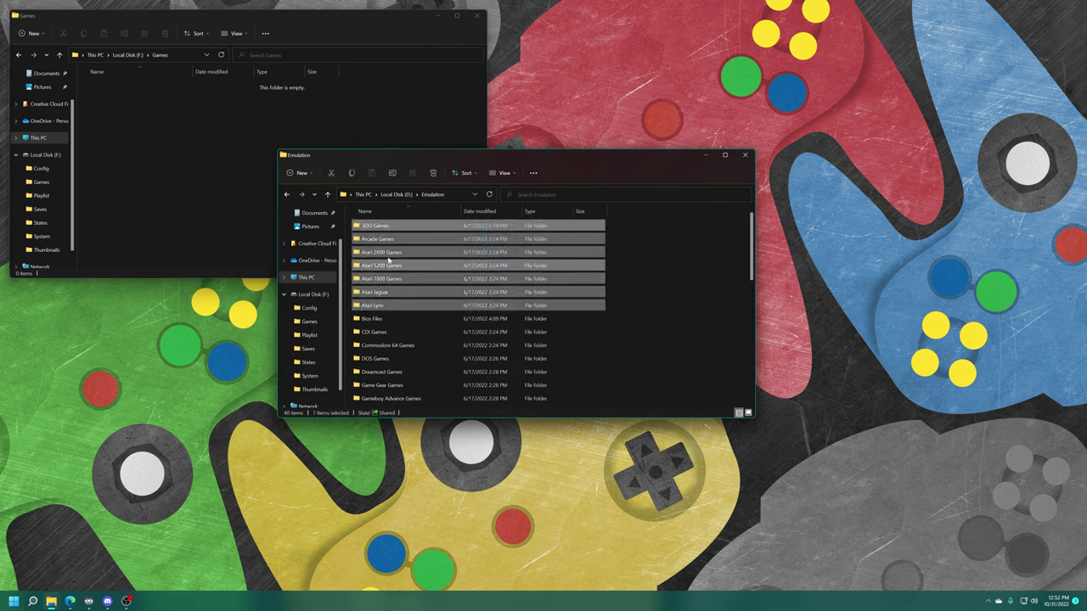
pyautogui.hotkey('ctrl', 'a')
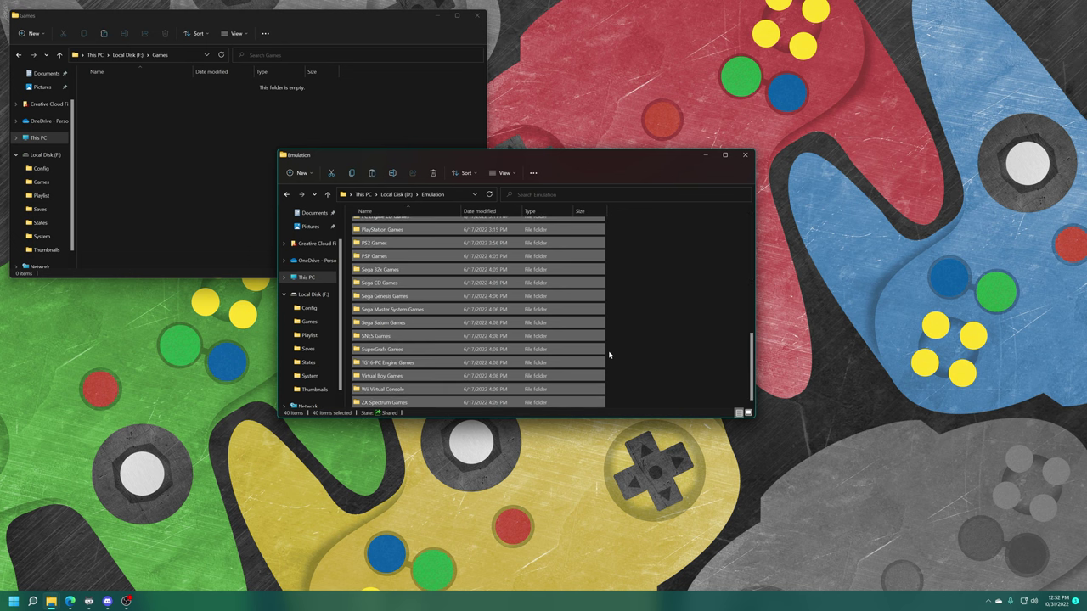
pyautogui.keyDown('ctrl'); pyautogui.click(381, 319); pyautogui.keyUp('ctrl')
# Copy the selected game folders and paste them into F:\Games
pyautogui.rightClick(386, 231)
pyautogui.click(400, 318)
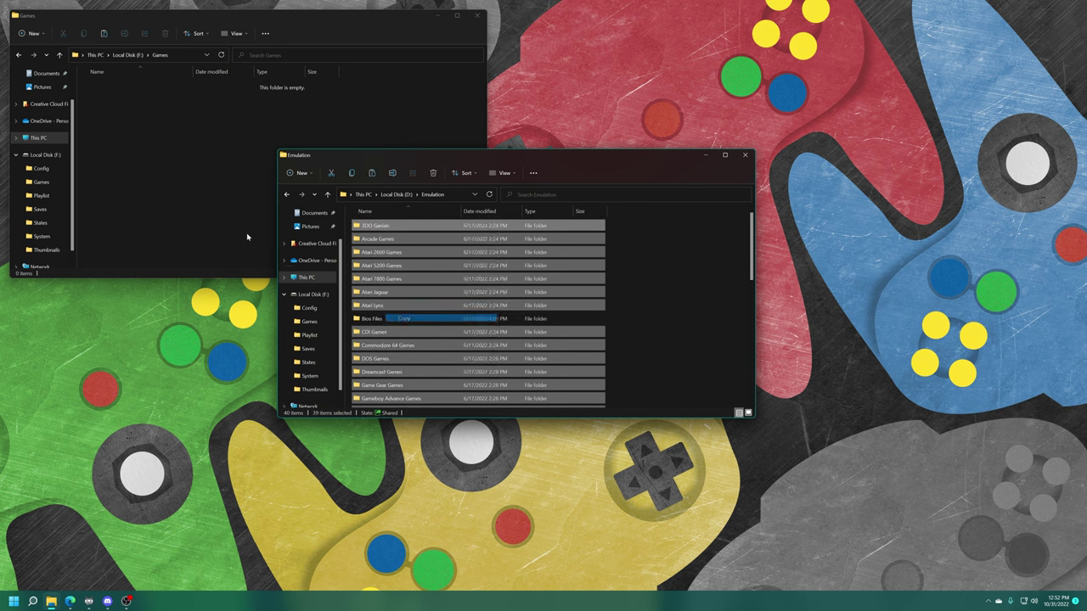
pyautogui.click(130, 138)
pyautogui.rightClick(131, 139)
pyautogui.click(165, 206)
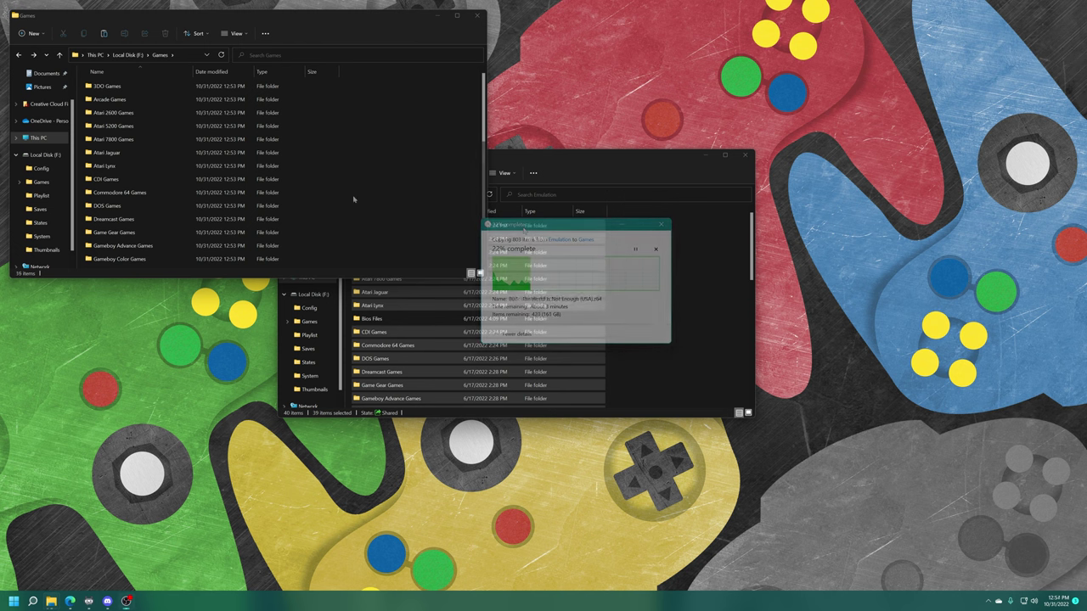
# Copy all 20 items from Emulation's Bios Files into F:\System
pyautogui.hotkey('alt', 'Up')
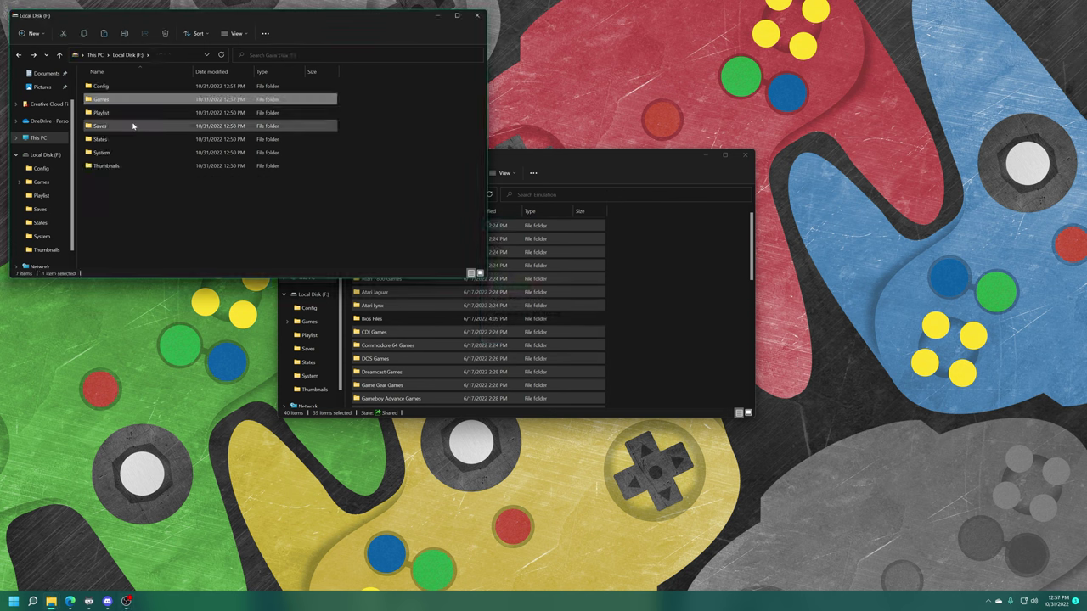
pyautogui.doubleClick(111, 153)
pyautogui.click(641, 177)
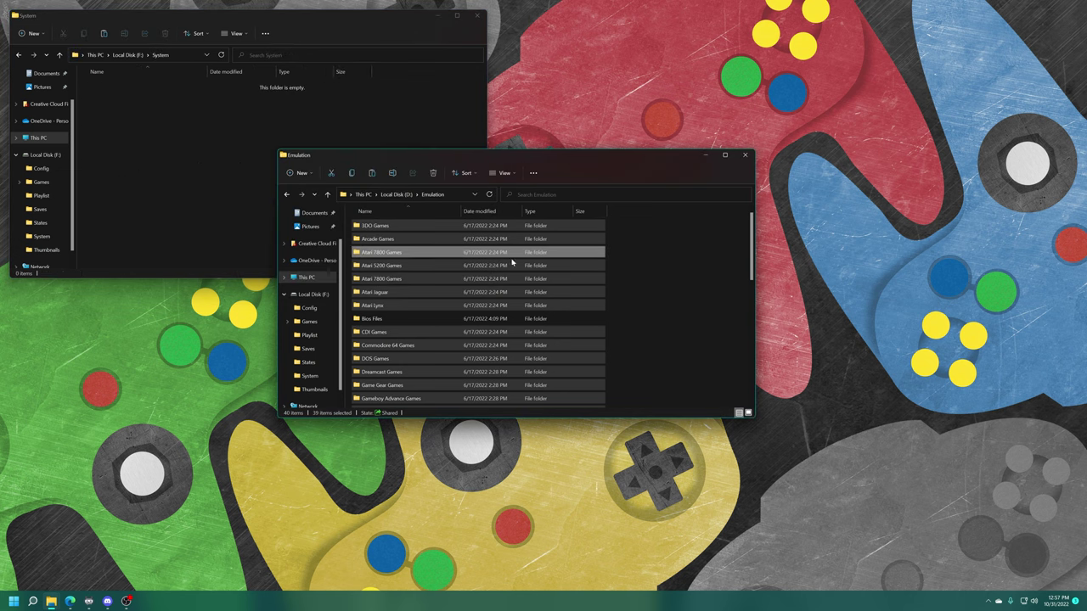
pyautogui.doubleClick(543, 318)
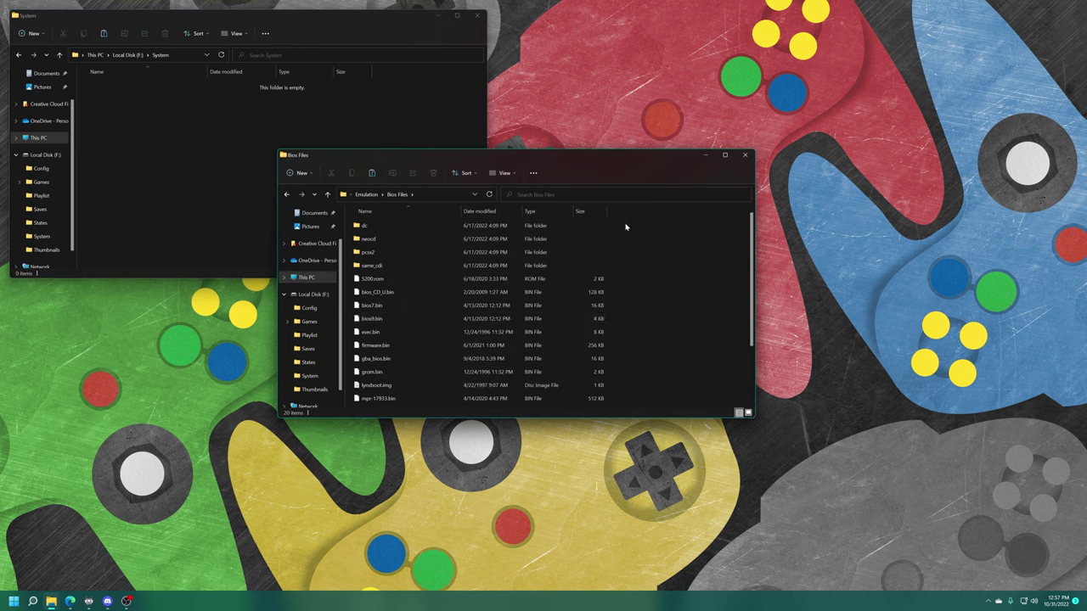
pyautogui.moveTo(656, 223); pyautogui.dragTo(430, 437)
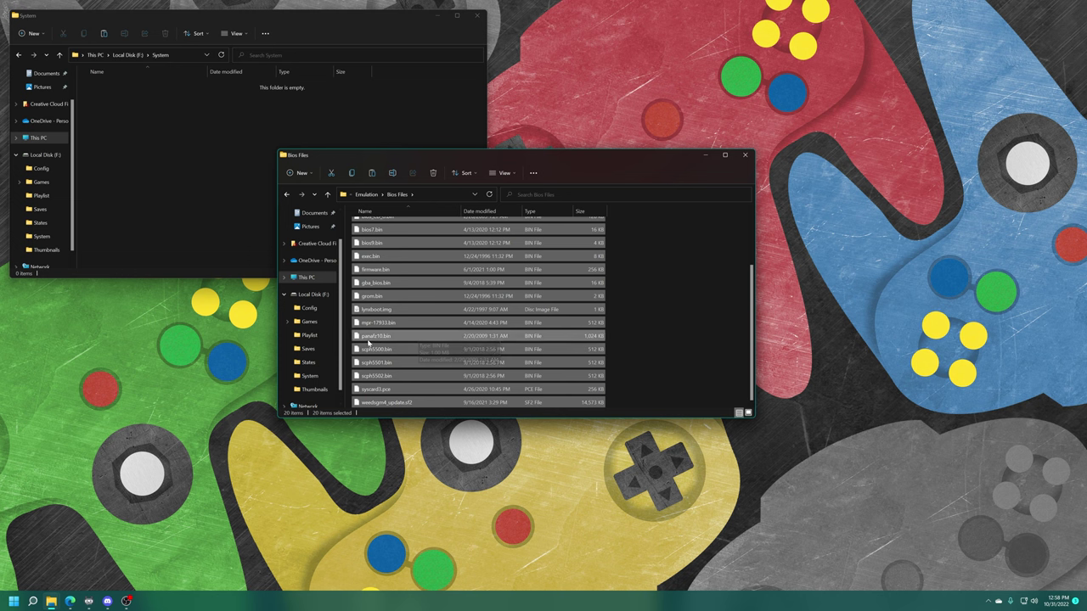
pyautogui.scroll(2, 418, 339)
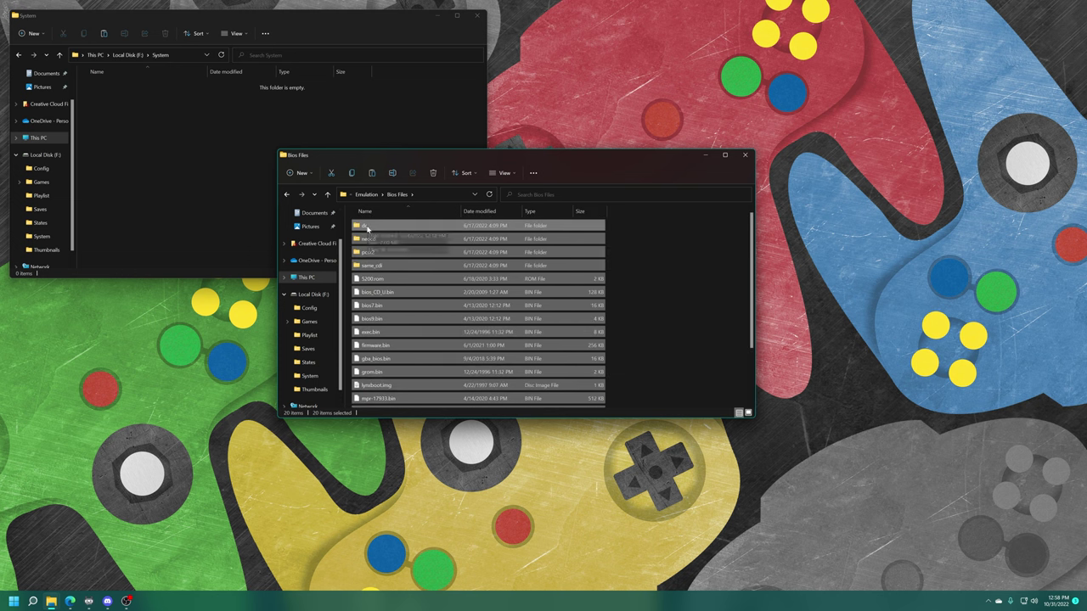
pyautogui.moveTo(367, 228); pyautogui.dragTo(165, 151)
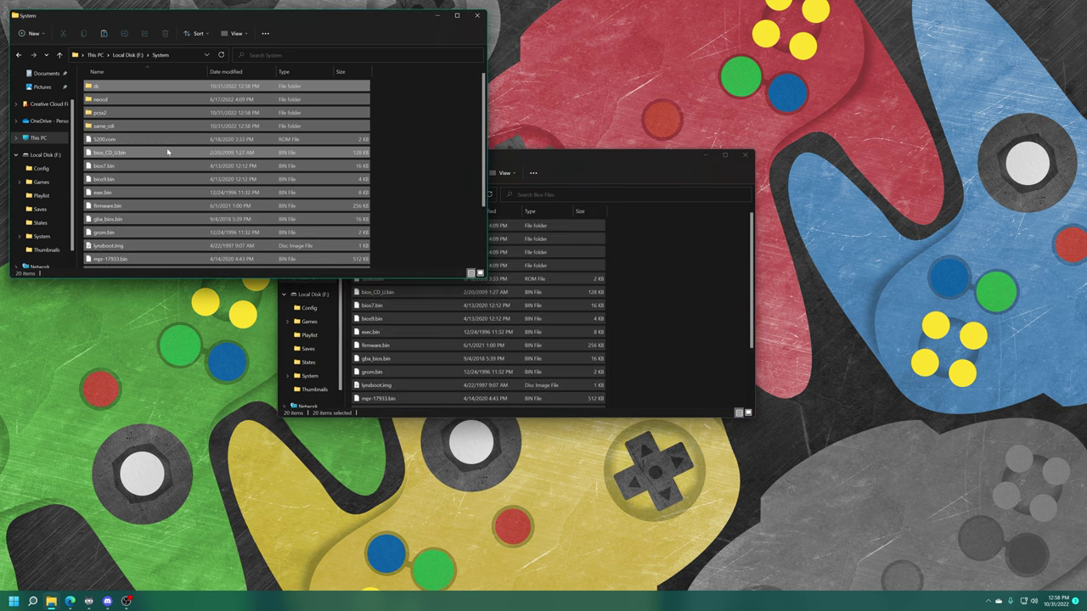
pyautogui.click(420, 140)
# Choose USE FOR MEDIA for the Crucial X6 SSD so it is not erased
pyautogui.hotkey('alt', 'Up')
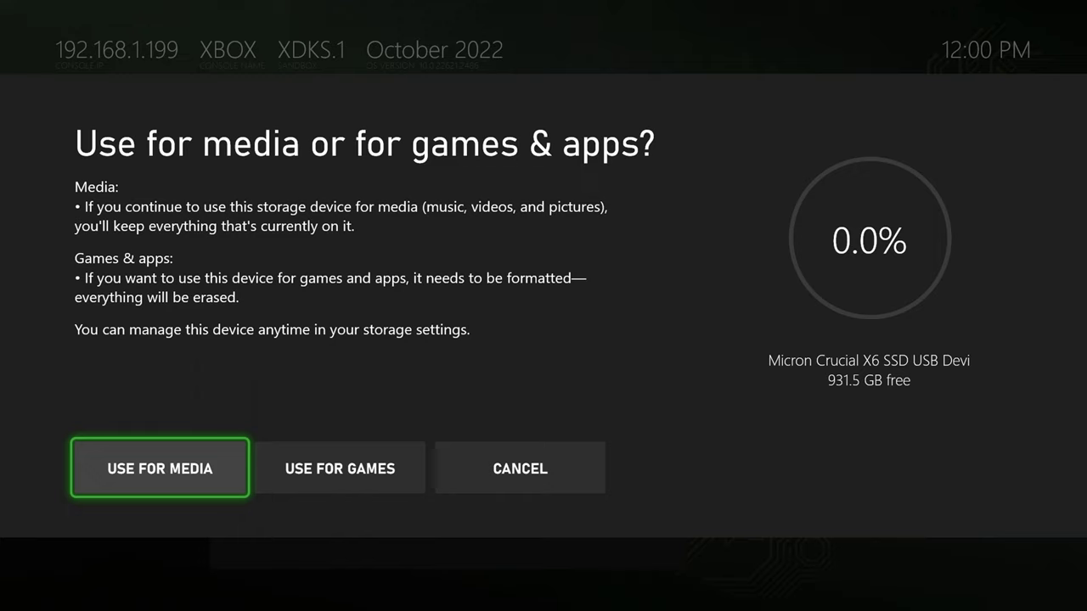
pyautogui.press('Return')
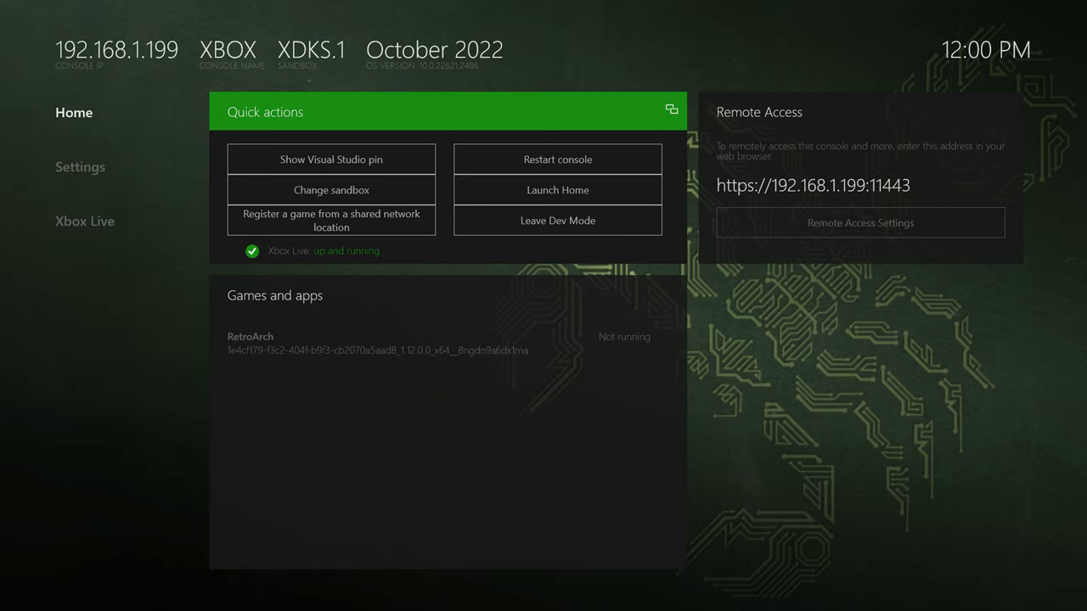
# Change RetroArch's app type to Game in its Dev Home details
pyautogui.press('Down')
pyautogui.press('Down')
pyautogui.press('Down')
pyautogui.press('Down')
pyautogui.press('Down')
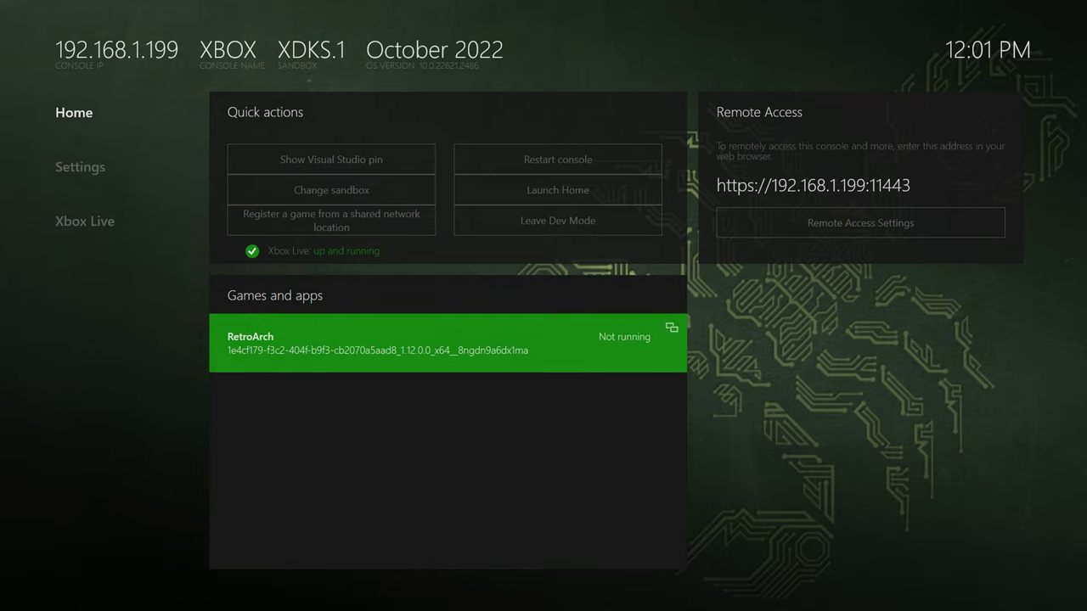
pyautogui.press('Return')
pyautogui.press('Down')
pyautogui.press('Down')
pyautogui.press('Down')
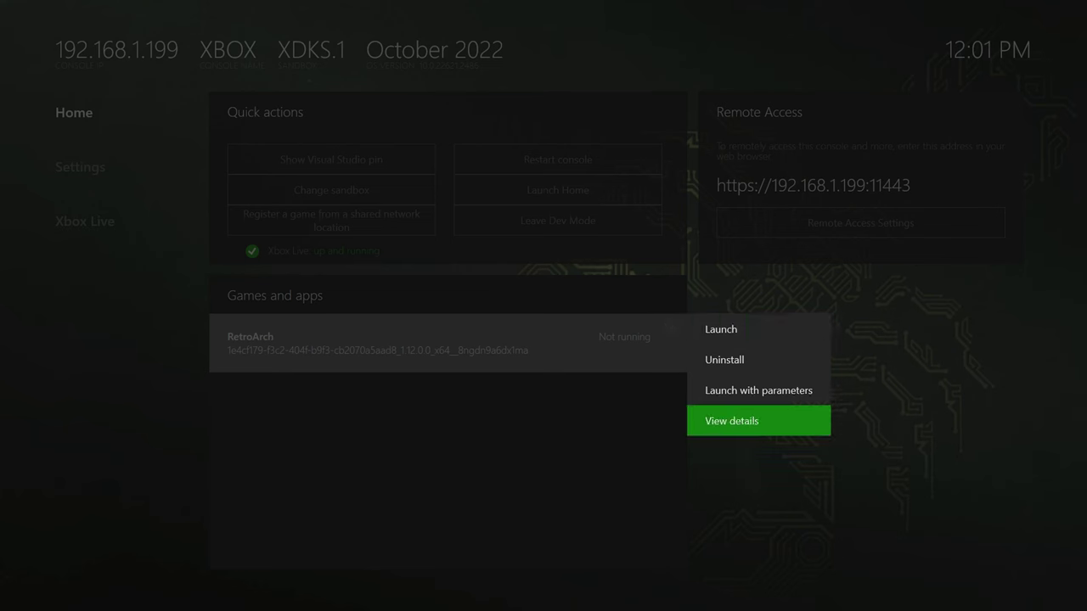
pyautogui.press('Return')
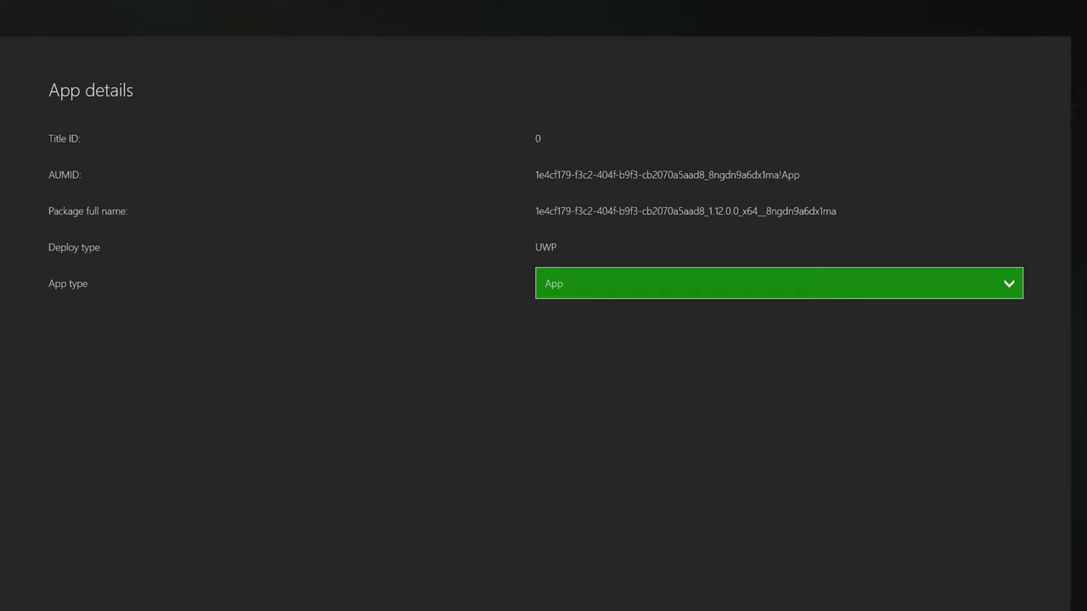
pyautogui.press('Return')
pyautogui.press('Up')
pyautogui.press('Return')
pyautogui.press('Escape')
# Restart the console from Dev Home's quick actions
pyautogui.press('Up')
pyautogui.press('Up')
pyautogui.press('Up')
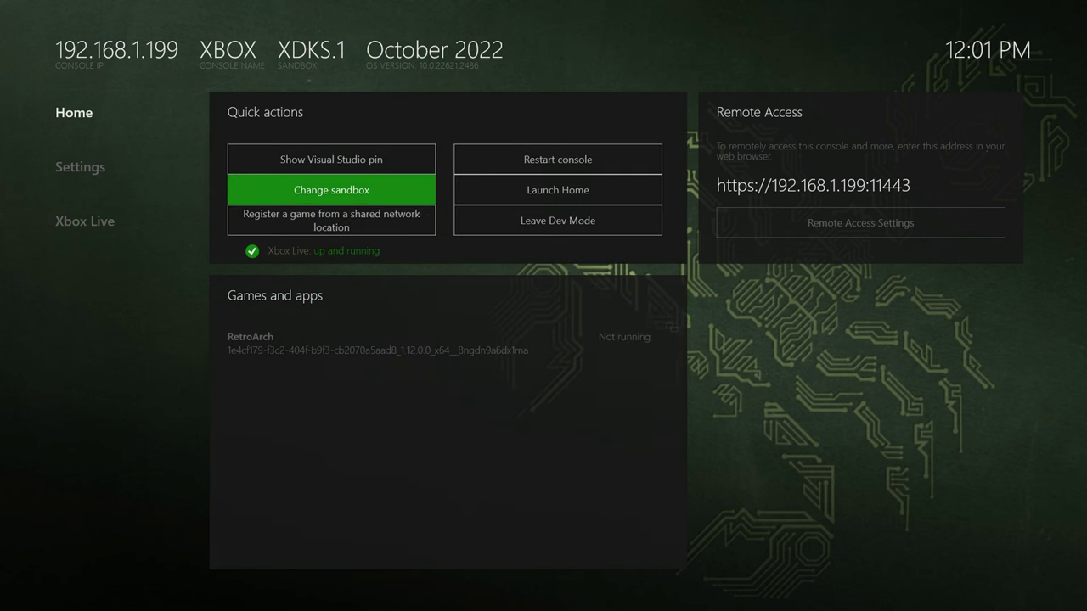
pyautogui.press('Up')
pyautogui.press('Right')
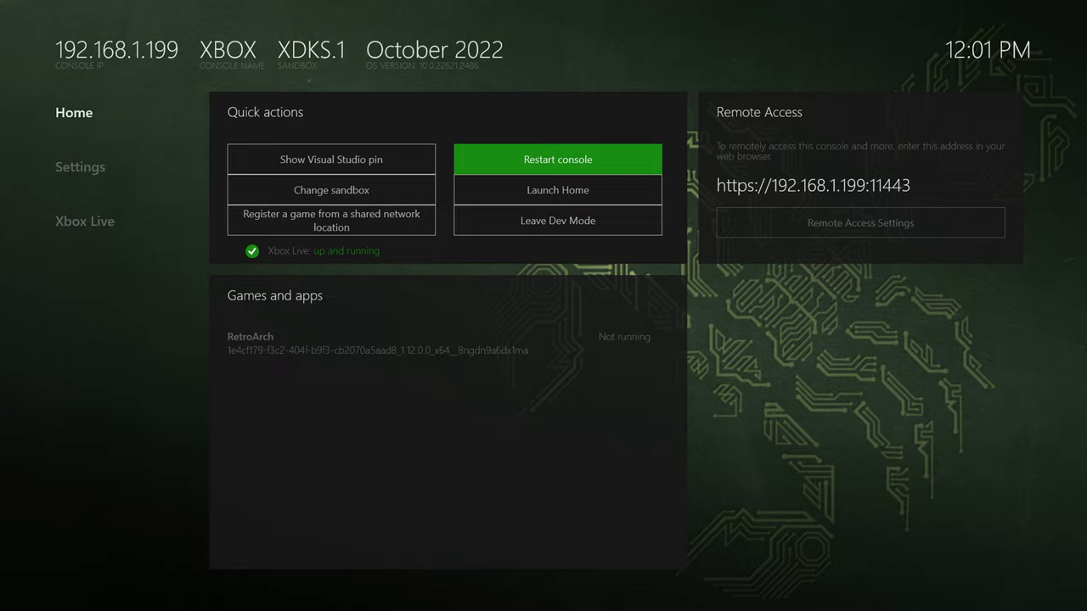
pyautogui.press('Return')
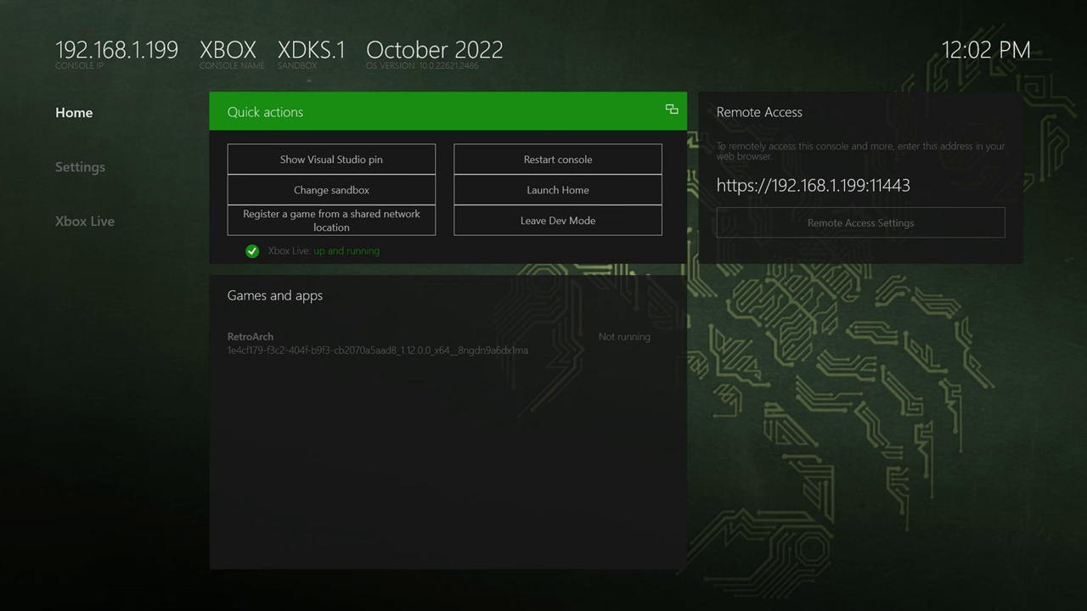
# Recheck RetroArch's app details, then launch RetroArch to its Main Menu
pyautogui.press('Down')
pyautogui.press('Down')
pyautogui.press('Down')
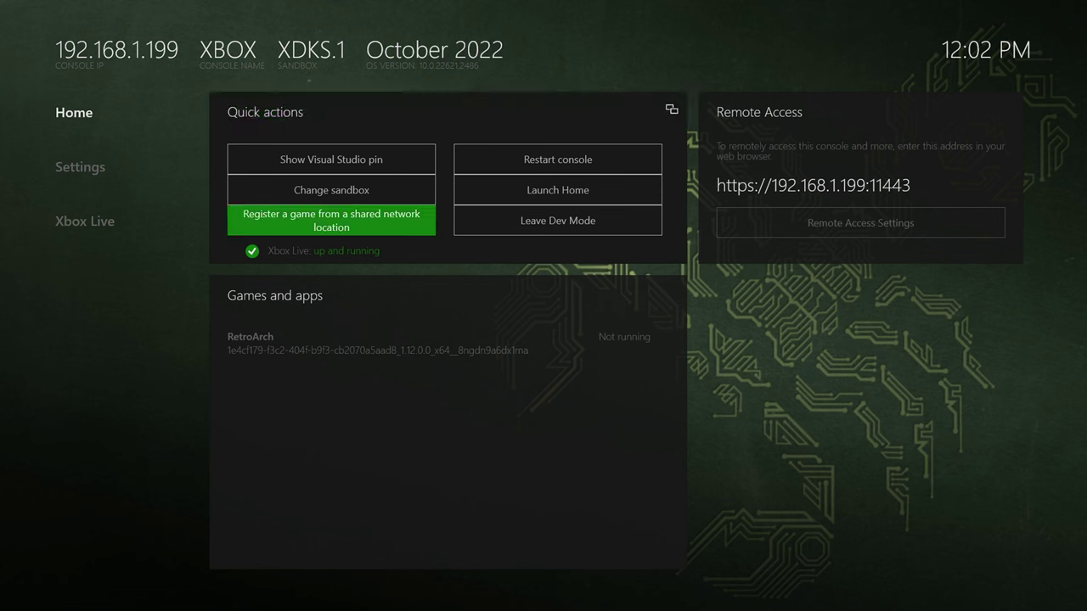
pyautogui.press('Down')
pyautogui.press('Down')
pyautogui.press('Return')
pyautogui.press('Down')
pyautogui.press('Down')
pyautogui.press('Down')
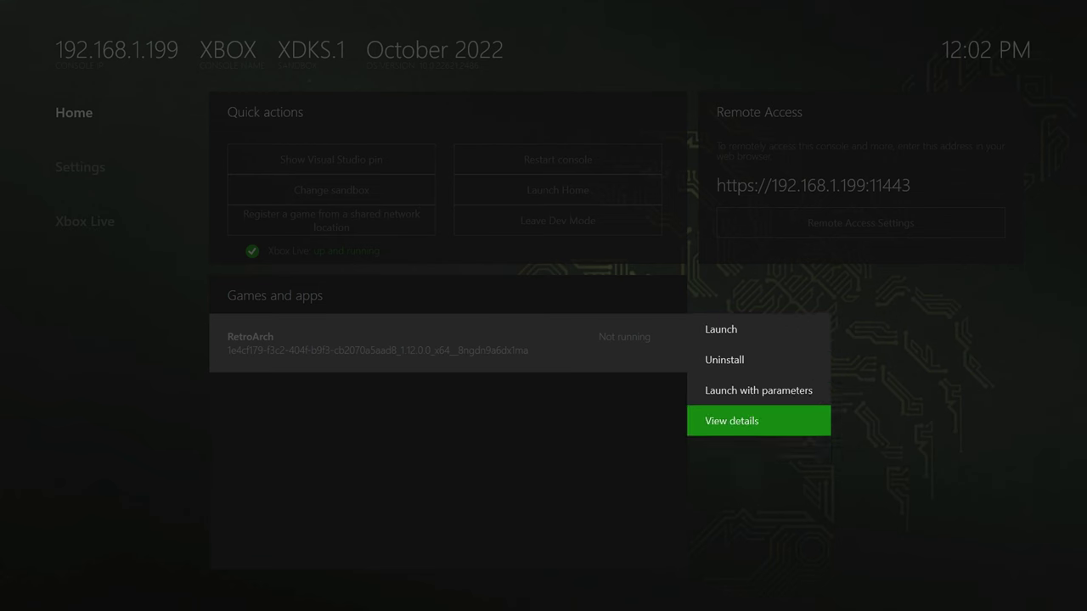
pyautogui.press('Return')
pyautogui.press('Escape')
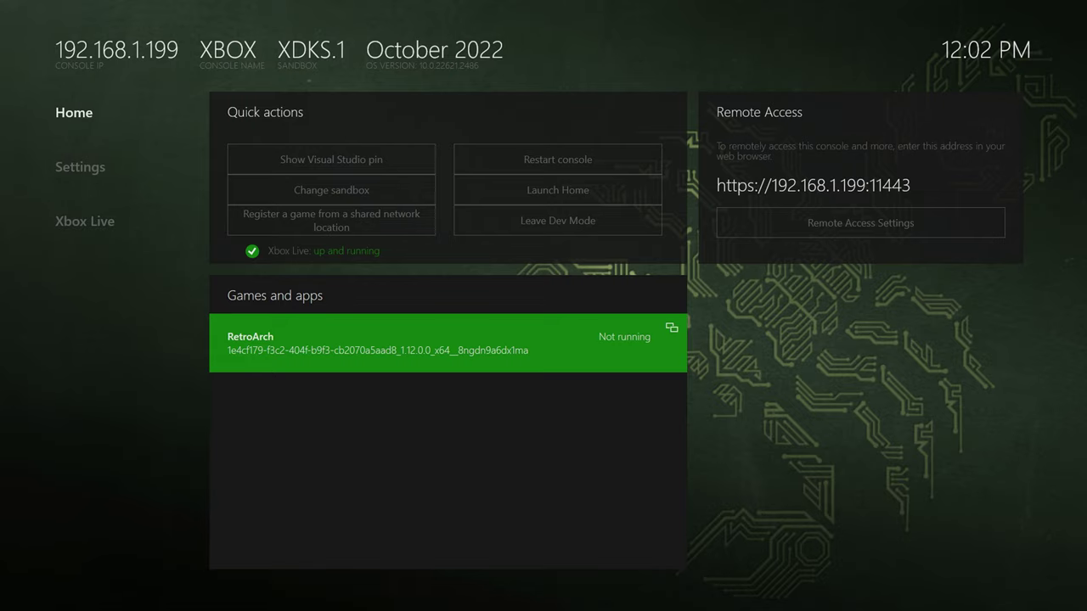
pyautogui.press('Return')
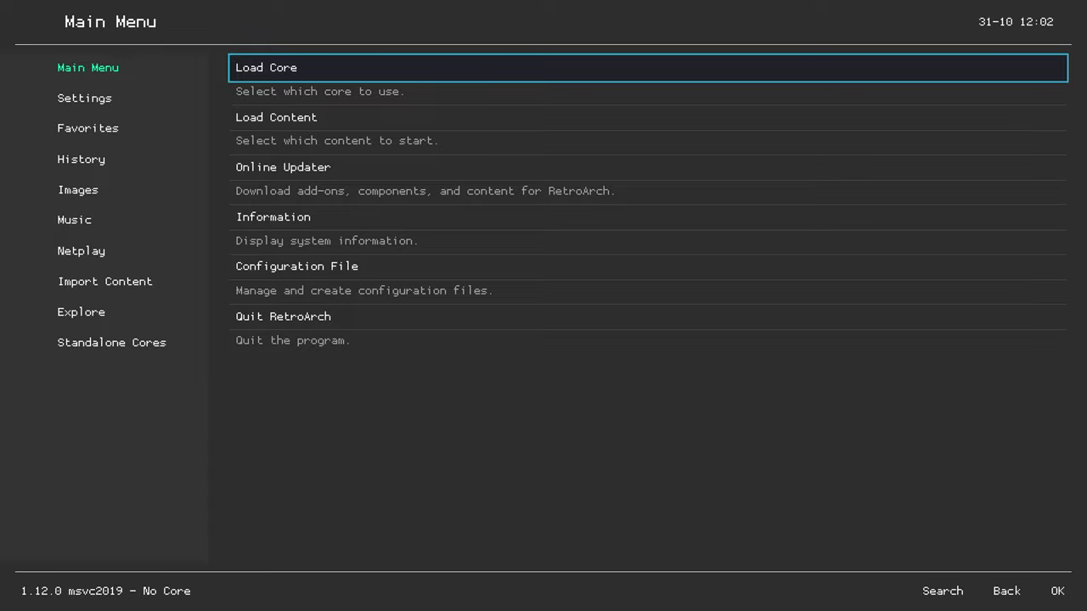
# Run Online Updater > Update Assets to fetch assets.zip, then return to the Main Menu
pyautogui.press('Down')
pyautogui.press('Down')
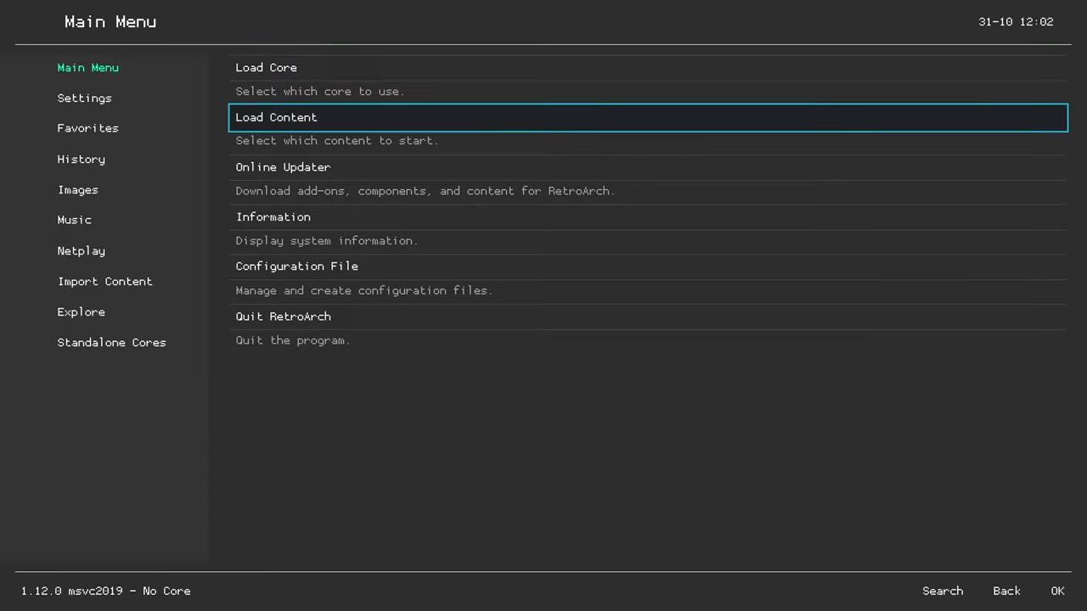
pyautogui.press('Return')
pyautogui.press('Down')
pyautogui.press('Down')
pyautogui.press('Down')
pyautogui.press('Down')
pyautogui.press('Down')
pyautogui.press('Down')
pyautogui.press('Down')
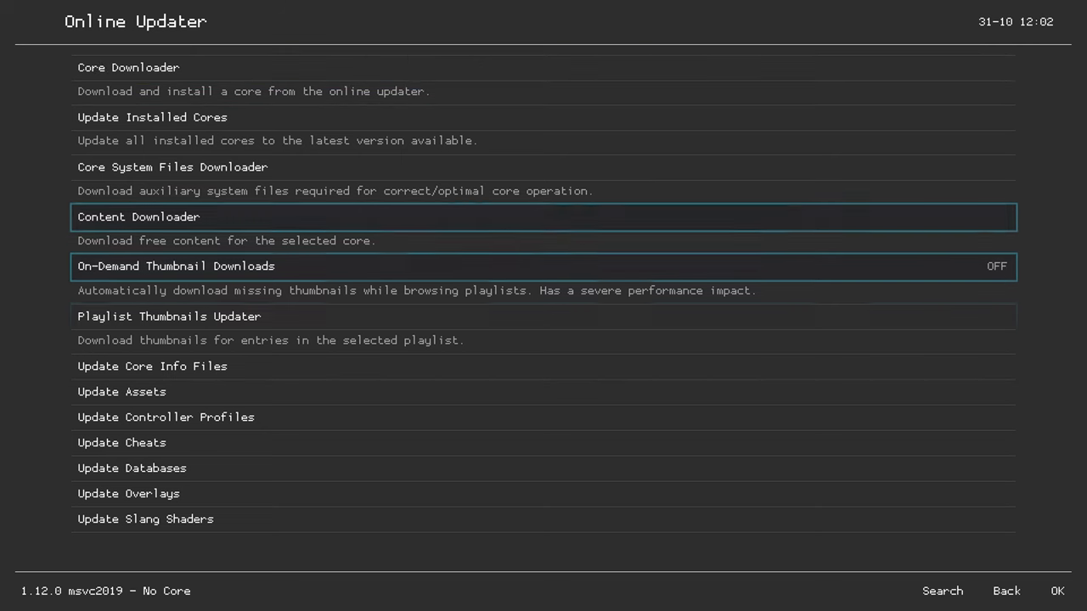
pyautogui.press('Return')
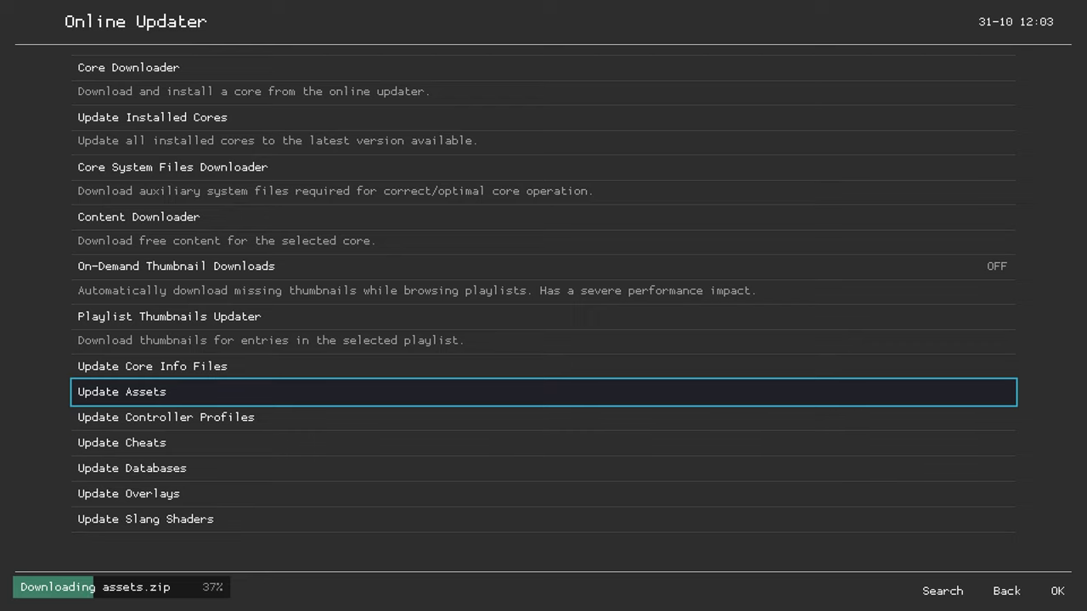
pyautogui.press('Down')
pyautogui.press('Up')
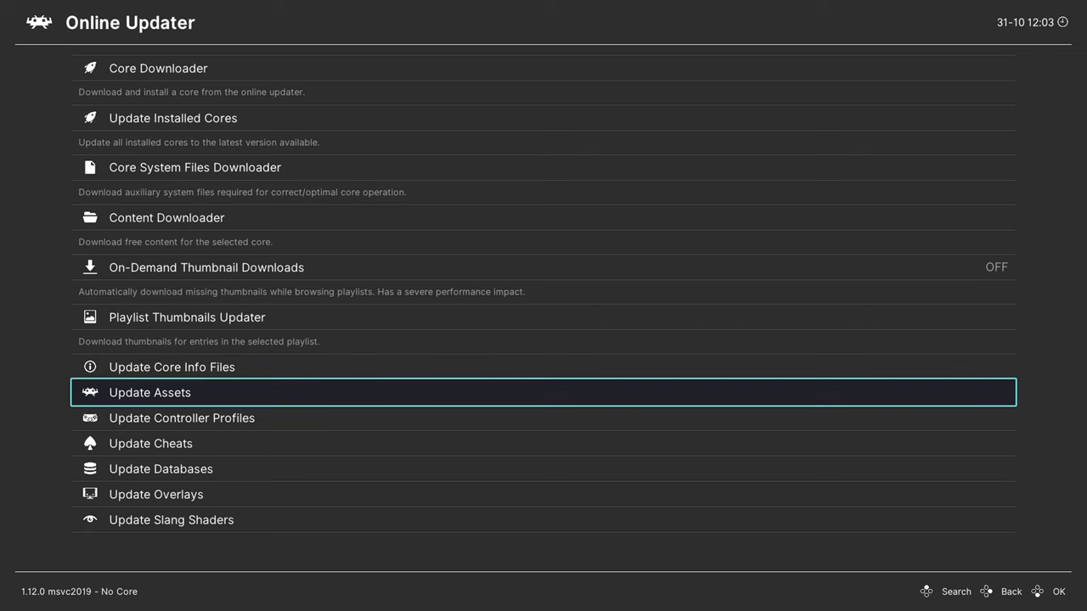
pyautogui.press('BackSpace')
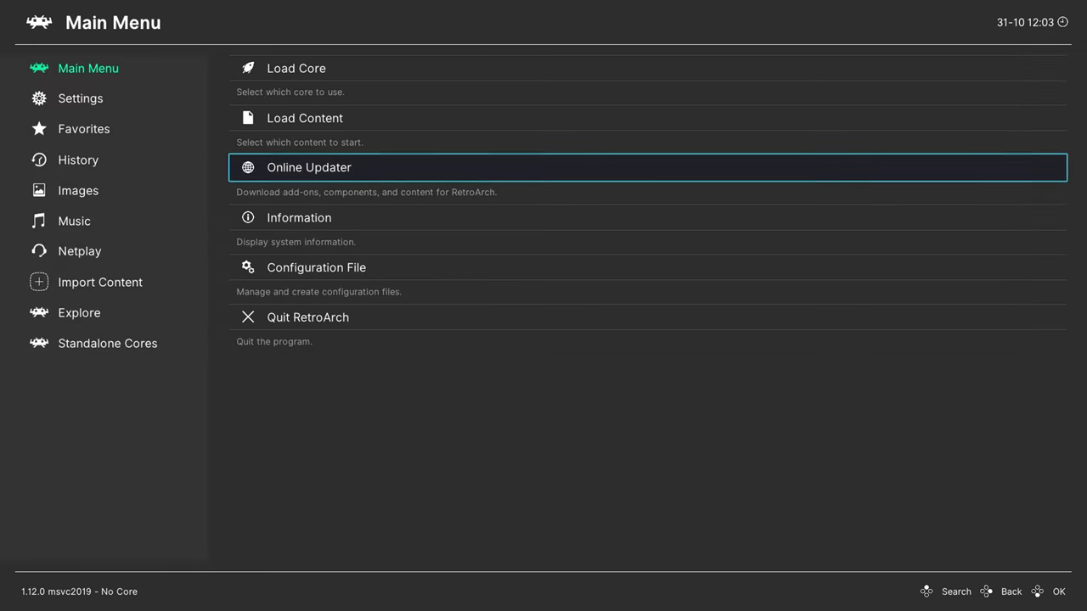
# Go to Settings > Directory and choose a new folder for System/BIOS
pyautogui.press('Left')
pyautogui.press('Down')
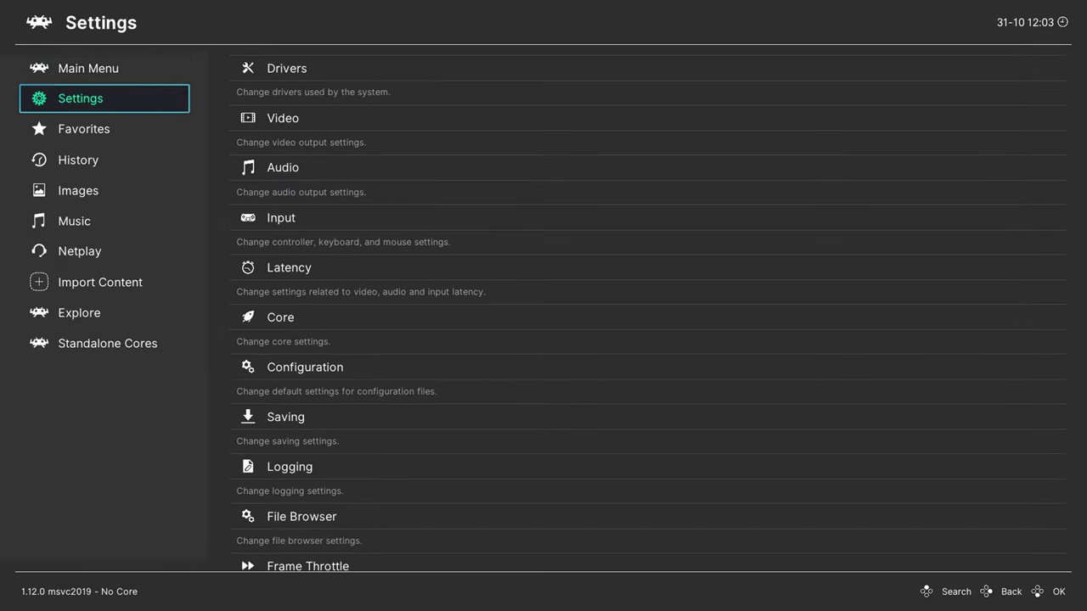
pyautogui.press('Right')
pyautogui.press('Up')
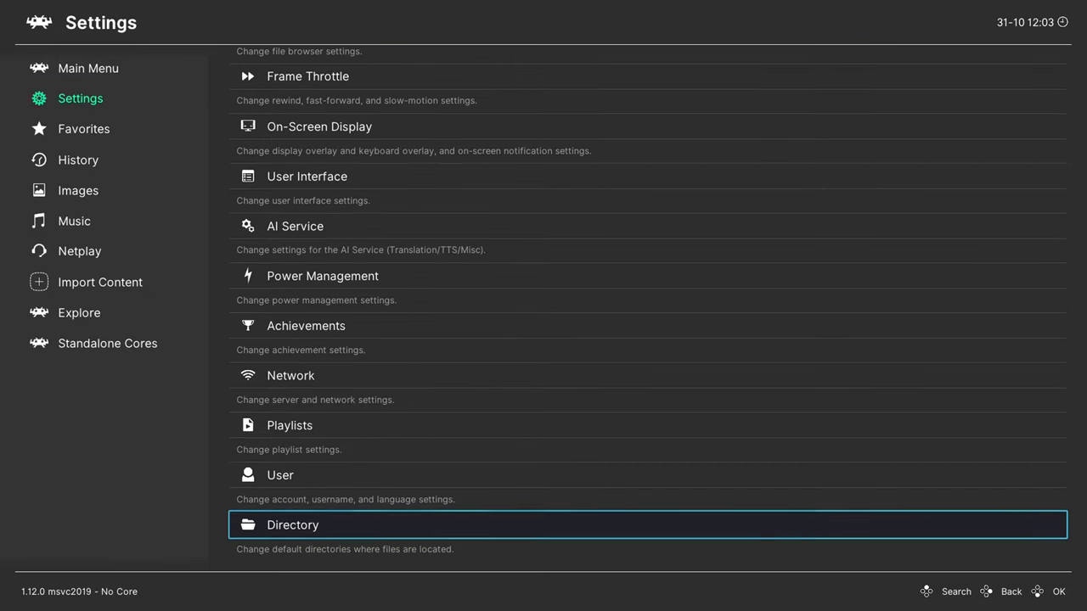
pyautogui.press('Return')
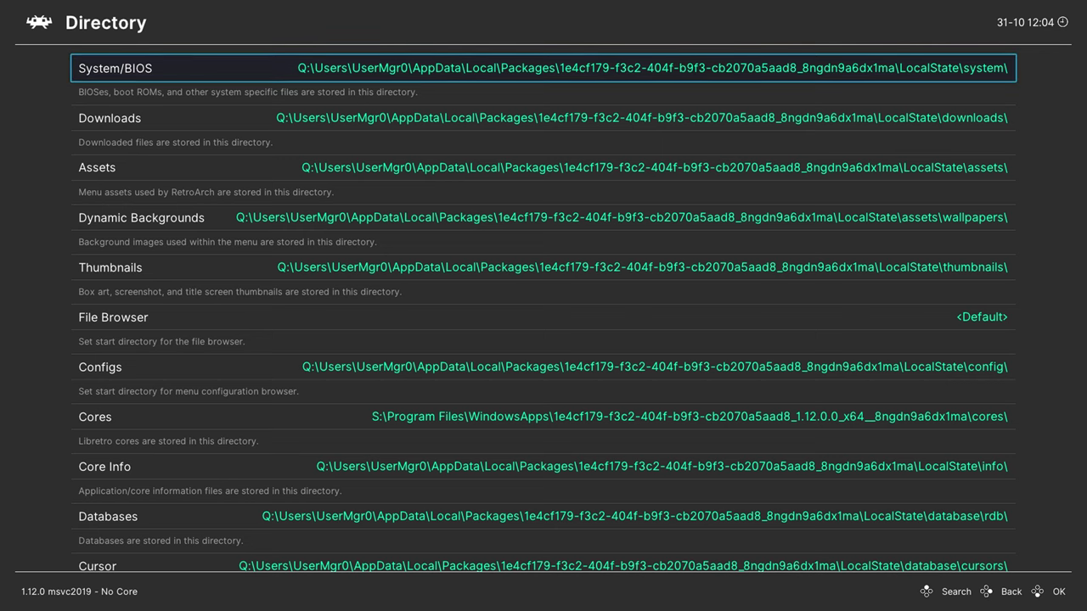
pyautogui.press('Return')
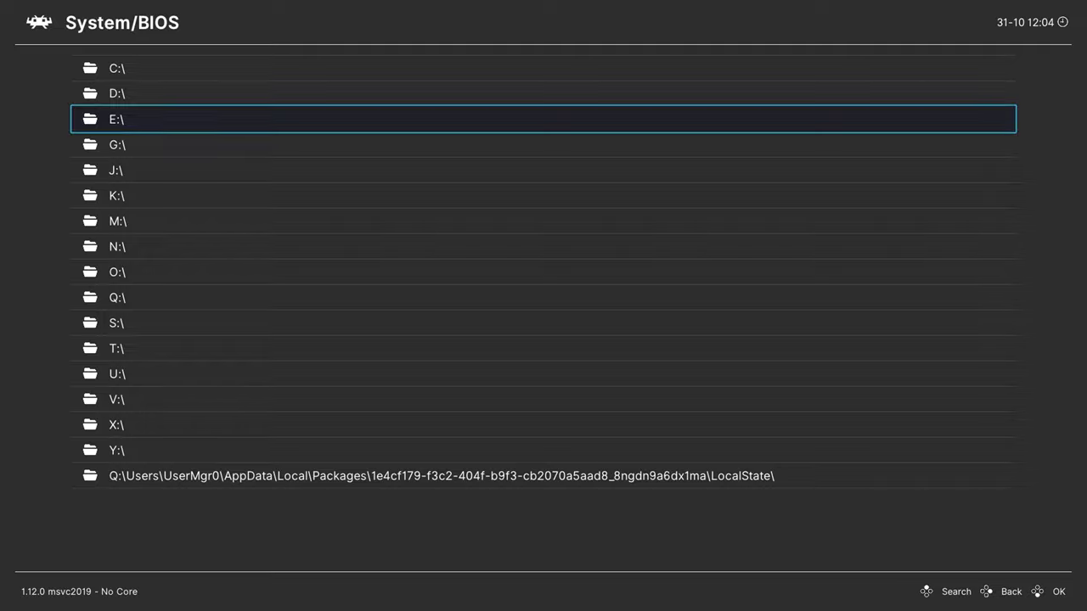
# Set the System/BIOS directory to E:\System
pyautogui.press('Return')
pyautogui.press('Down')
pyautogui.press('Down')
pyautogui.press('Down')
pyautogui.press('Down')
pyautogui.press('Down')
pyautogui.press('Down')
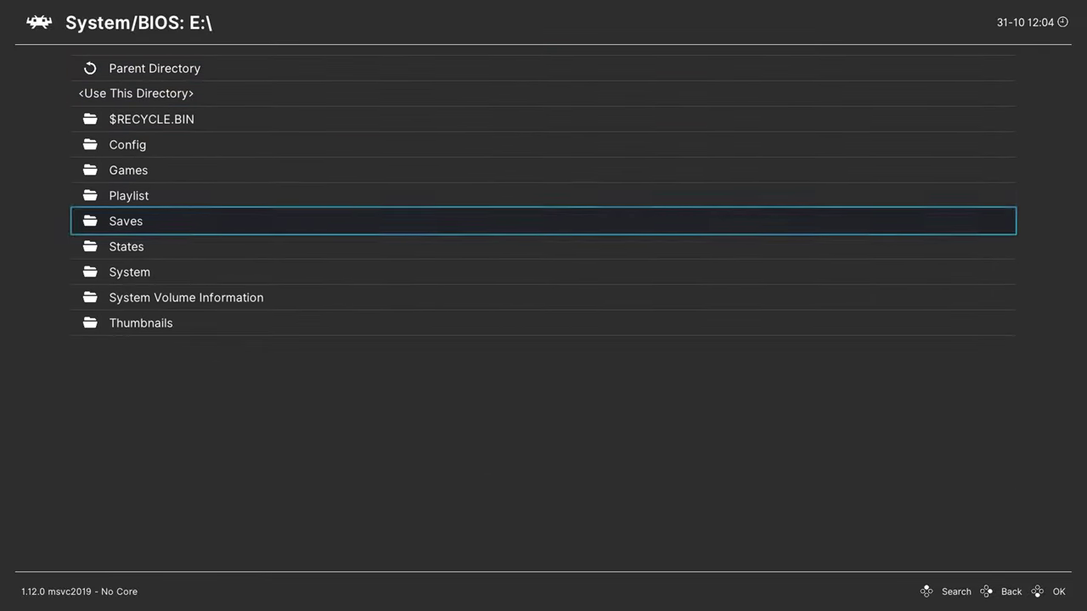
pyautogui.press('Return')
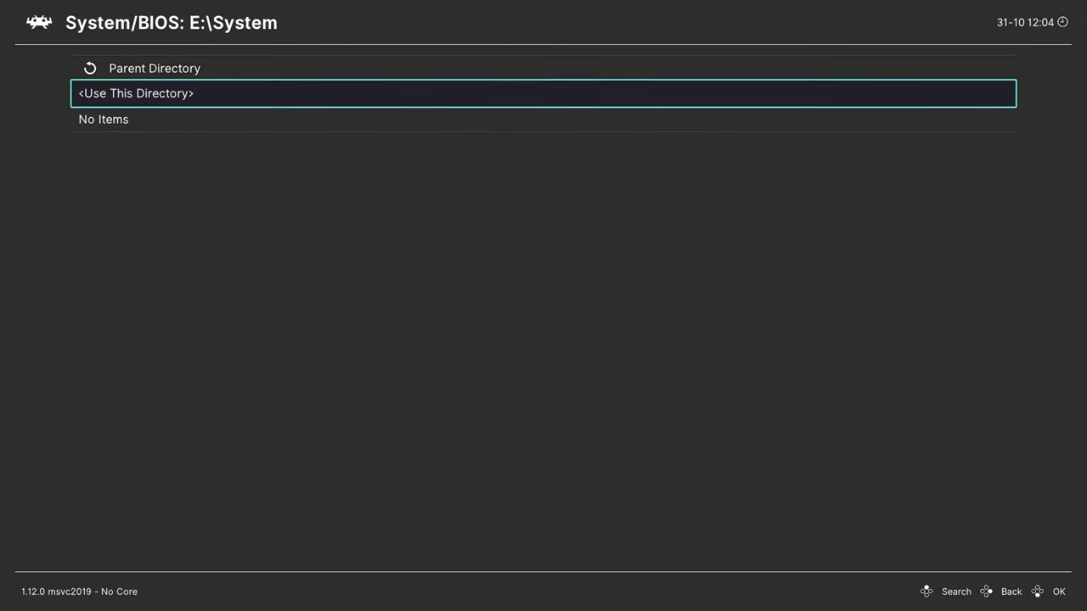
pyautogui.press('Return')
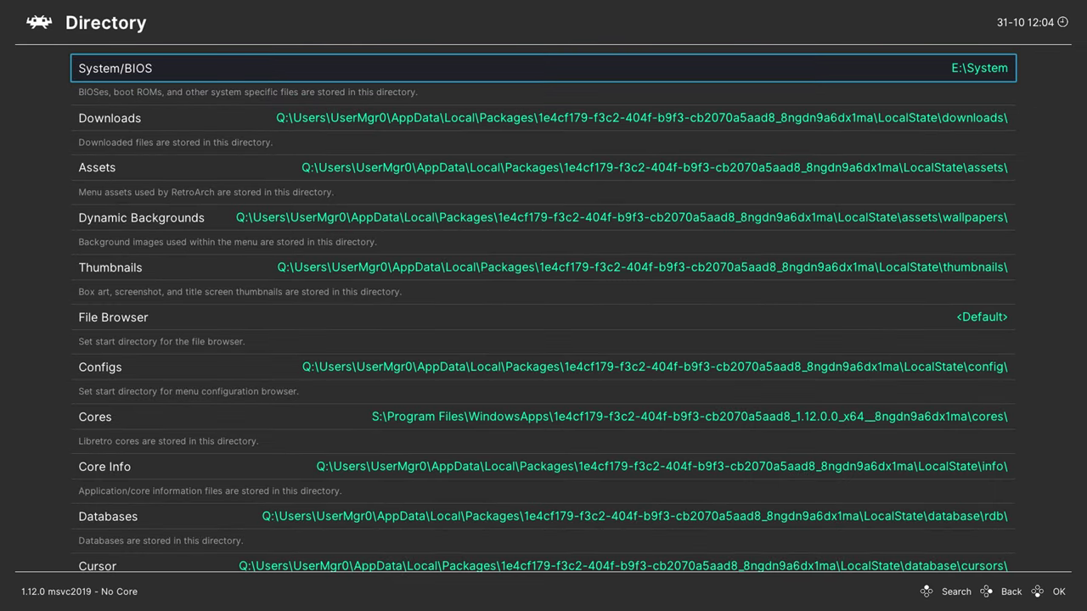
# Set the Thumbnails directory to E:\Thumbnails
pyautogui.press('Down')
pyautogui.press('Down')
pyautogui.press('Down')
pyautogui.press('Down')
pyautogui.press('Down')
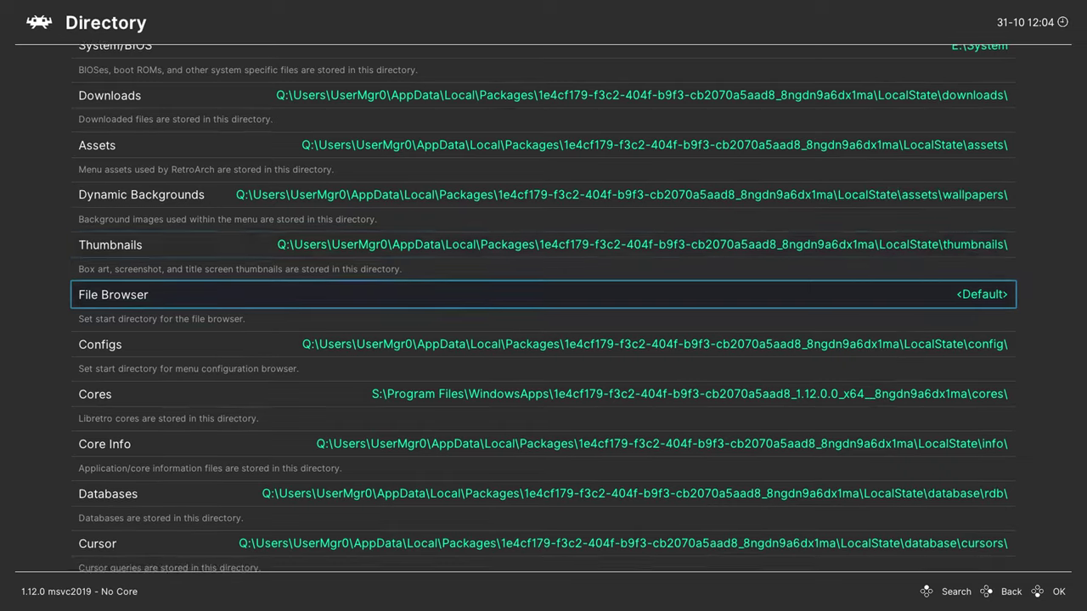
pyautogui.press('Up')
pyautogui.press('Return')
pyautogui.press('Down')
pyautogui.press('Down')
pyautogui.press('Return')
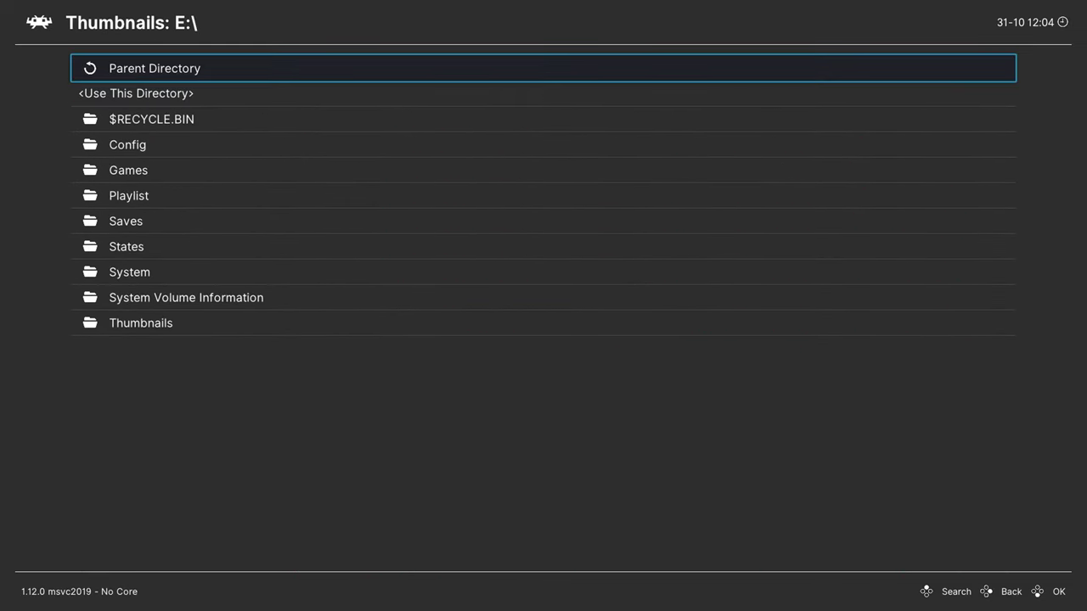
pyautogui.press('Down')
pyautogui.press('Down')
pyautogui.press('Down')
pyautogui.press('Down')
pyautogui.press('Down')
pyautogui.press('Down')
pyautogui.press('Down')
pyautogui.press('Down')
pyautogui.press('Down')
pyautogui.press('Down')
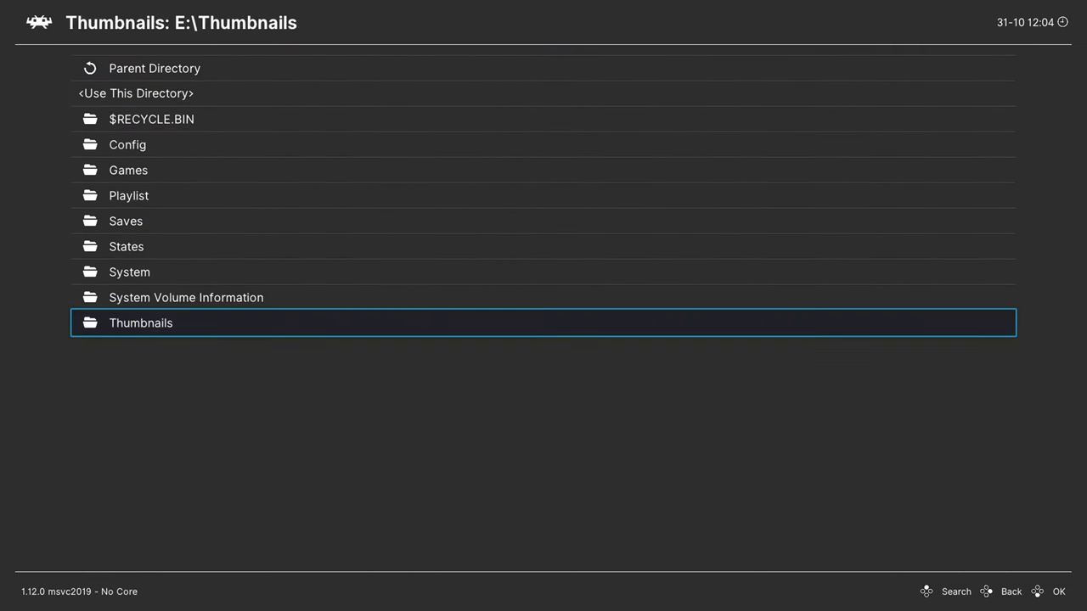
pyautogui.press('Return')
pyautogui.press('Down')
pyautogui.press('Return')
# Set the Configs directory to E:\Config
pyautogui.press('Down')
pyautogui.press('Down')
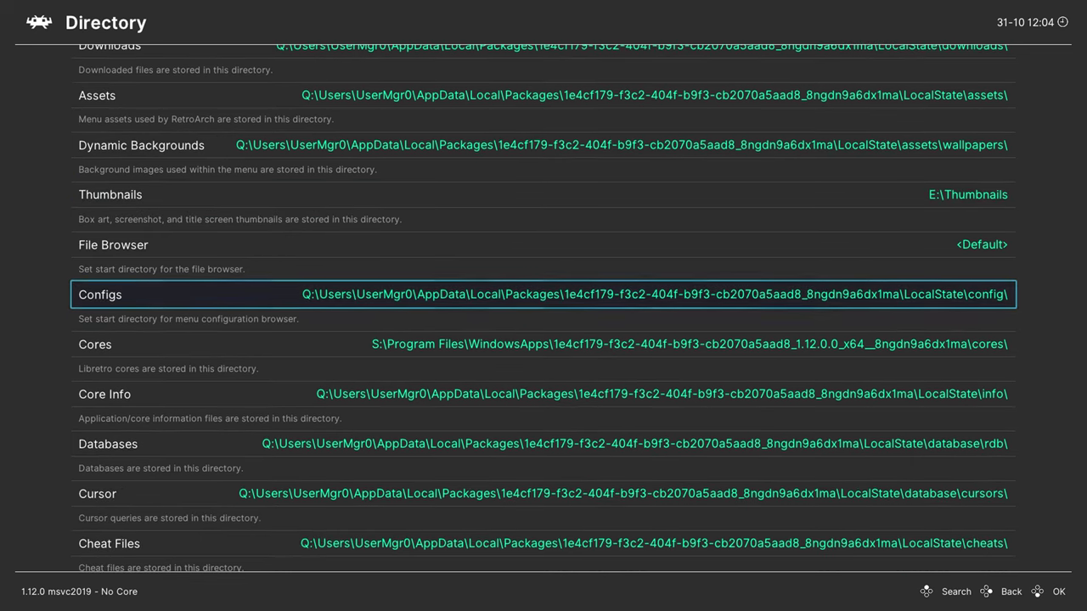
pyautogui.press('Return')
pyautogui.press('Down')
pyautogui.press('Down')
pyautogui.press('Return')
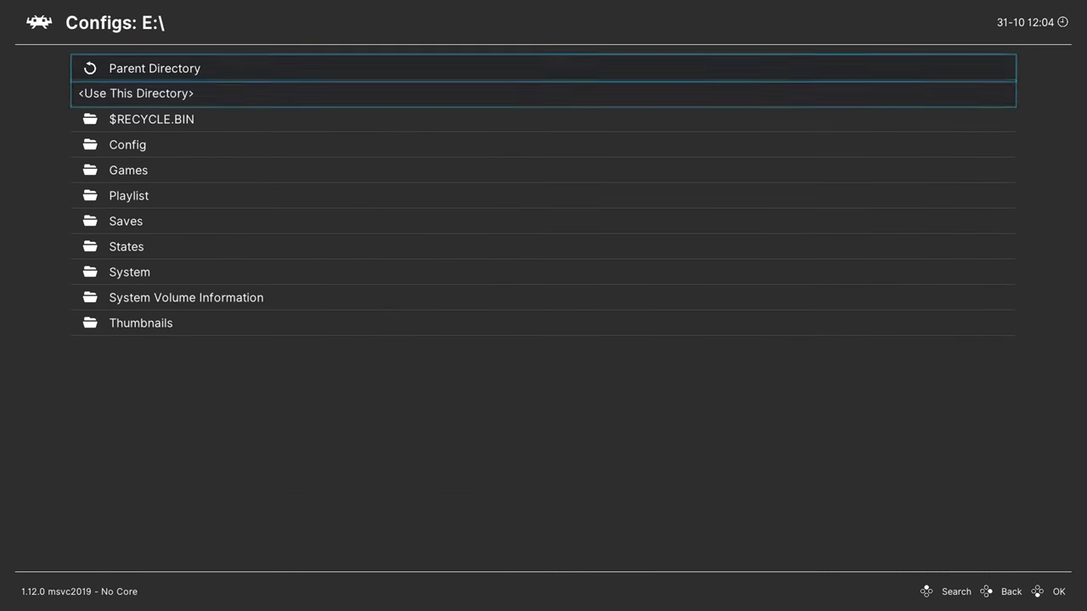
pyautogui.press('Down')
pyautogui.press('Down')
pyautogui.press('Down')
pyautogui.press('Return')
pyautogui.press('Down')
pyautogui.press('Return')
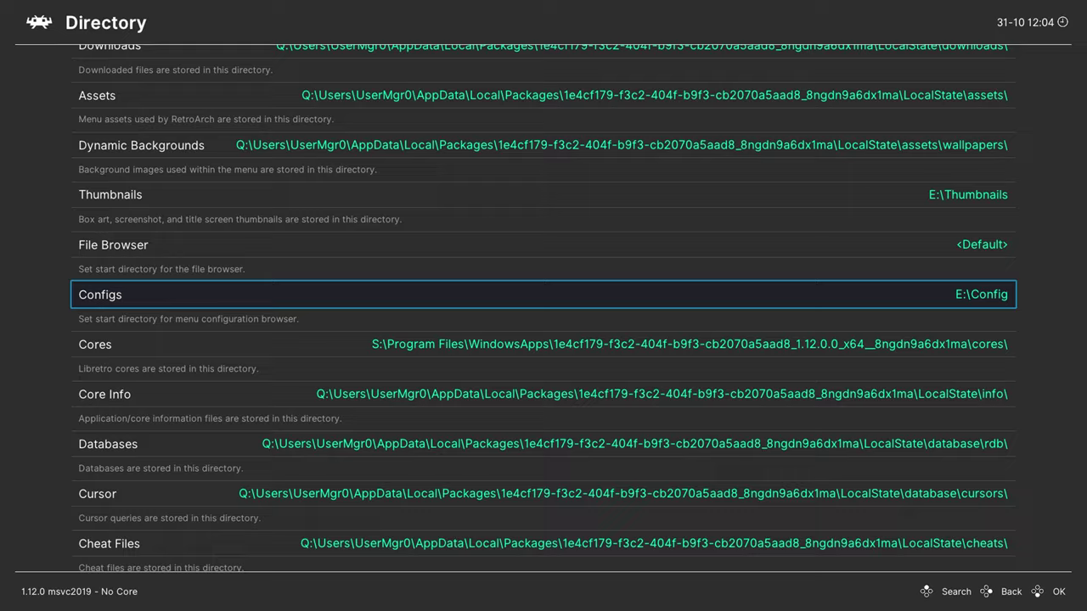
pyautogui.press('Down')
pyautogui.press('Down')
pyautogui.press('Down')
pyautogui.press('Down')
# Set the Playlists directory to E:\Playlist
pyautogui.press('Down')
pyautogui.press('Down')
pyautogui.press('Down')
pyautogui.press('Down')
pyautogui.press('Down')
pyautogui.press('Down')
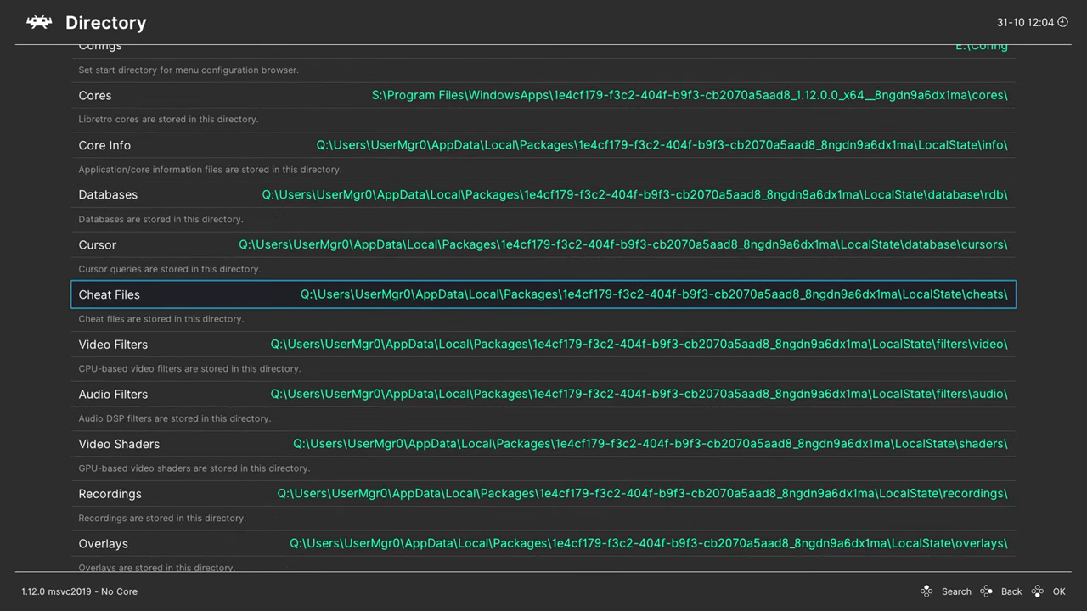
pyautogui.press('Down')
pyautogui.press('Down')
pyautogui.press('Down')
pyautogui.press('Down')
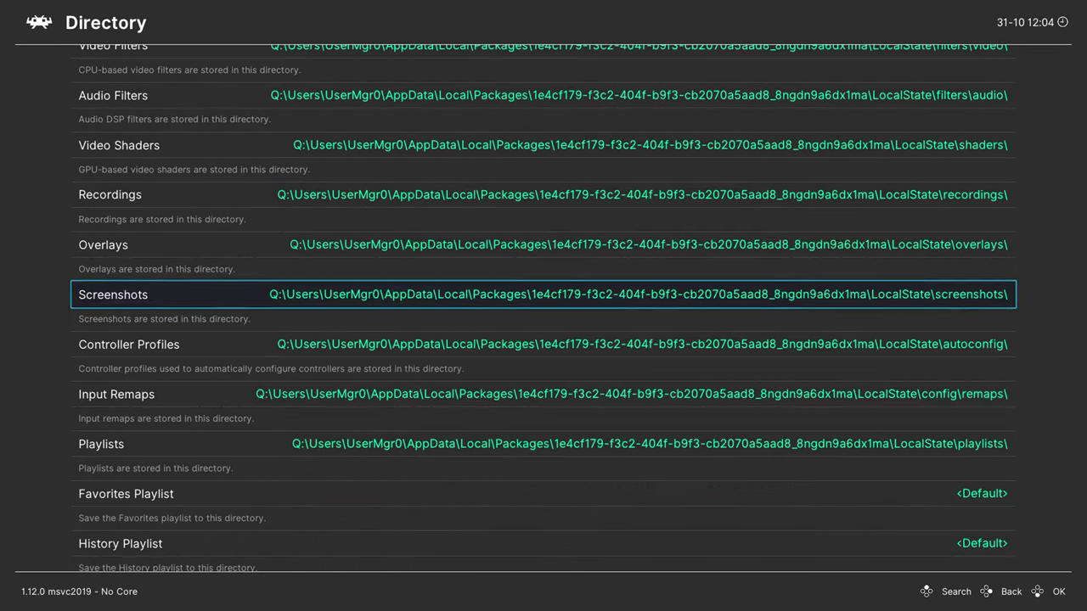
pyautogui.press('Return')
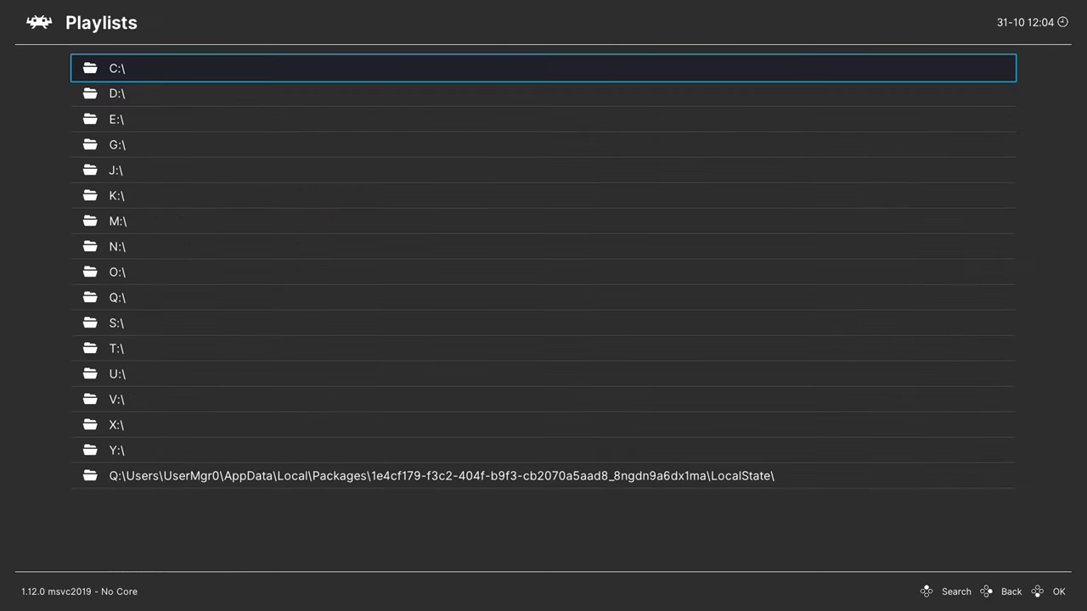
pyautogui.press('Down')
pyautogui.press('Return')
pyautogui.press('Down')
pyautogui.press('Down')
pyautogui.press('Down')
pyautogui.press('Down')
pyautogui.press('Down')
pyautogui.press('Return')
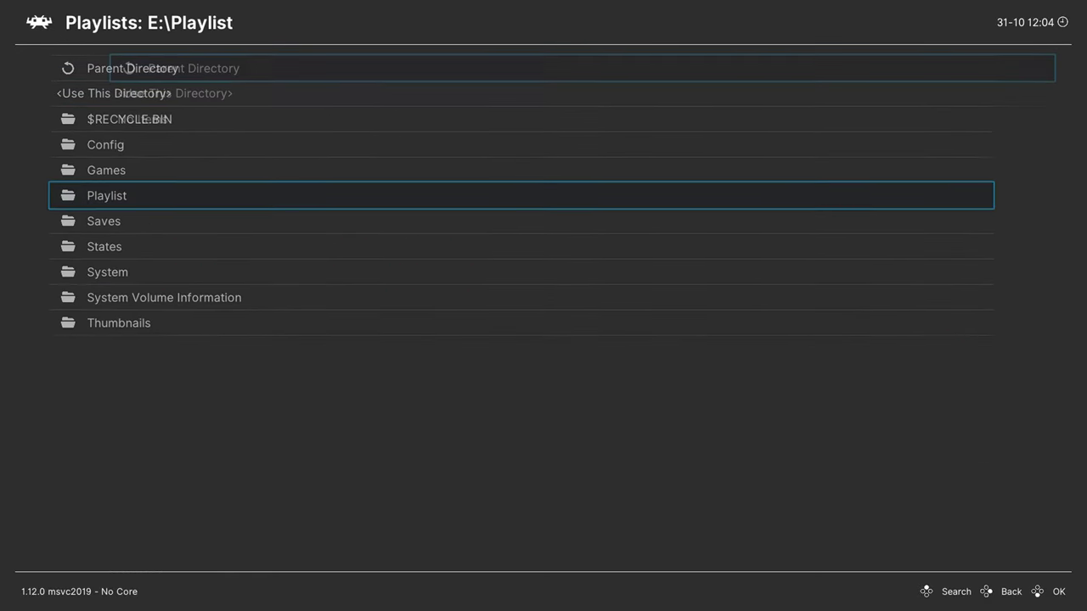
pyautogui.press('Down')
pyautogui.press('Return')
pyautogui.press('Down')
pyautogui.press('Down')
pyautogui.press('Down')
pyautogui.press('Down')
pyautogui.press('Down')
pyautogui.press('Down')
pyautogui.press('Down')
pyautogui.press('Down')
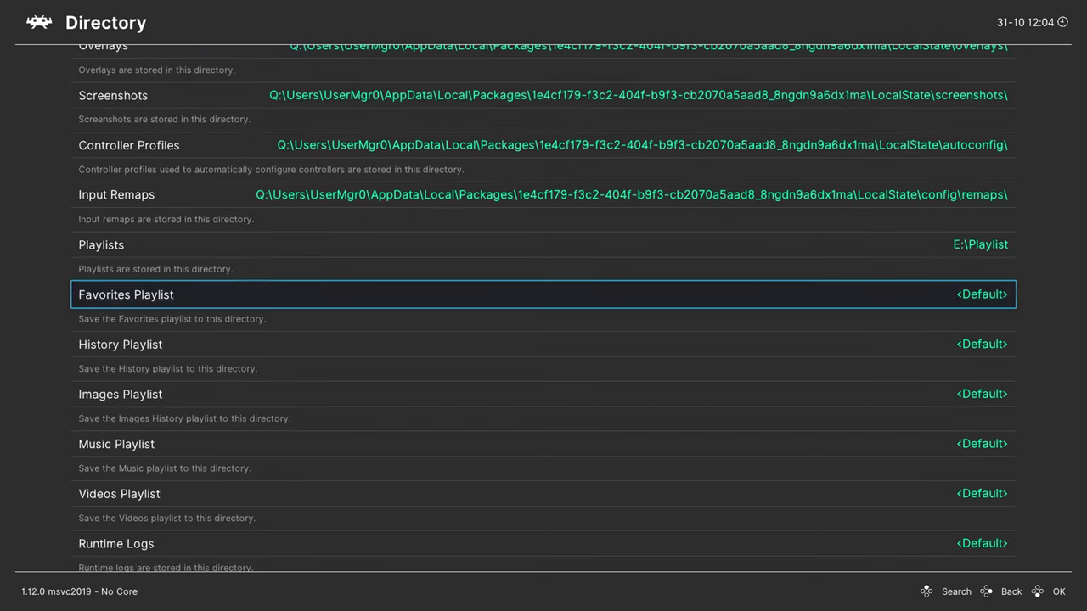
# Set the Save Files directory to E:\Saves
pyautogui.press('Up')
pyautogui.press('Up')
pyautogui.press('Return')
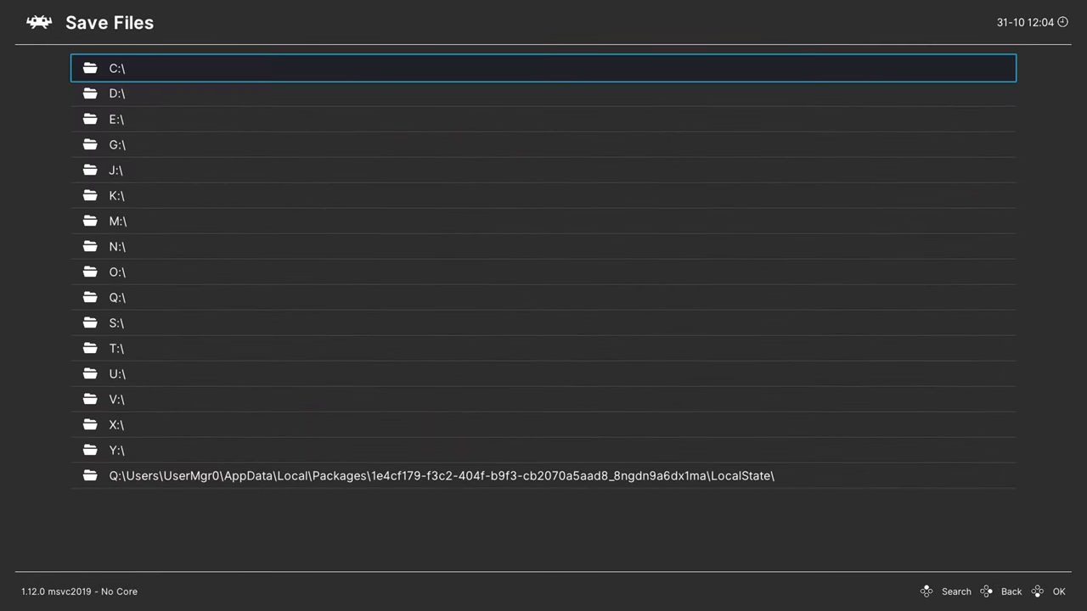
pyautogui.press('Down')
pyautogui.press('Down')
pyautogui.press('Return')
pyautogui.press('Down')
pyautogui.press('Down')
pyautogui.press('Down')
pyautogui.press('Down')
pyautogui.press('Down')
pyautogui.press('Down')
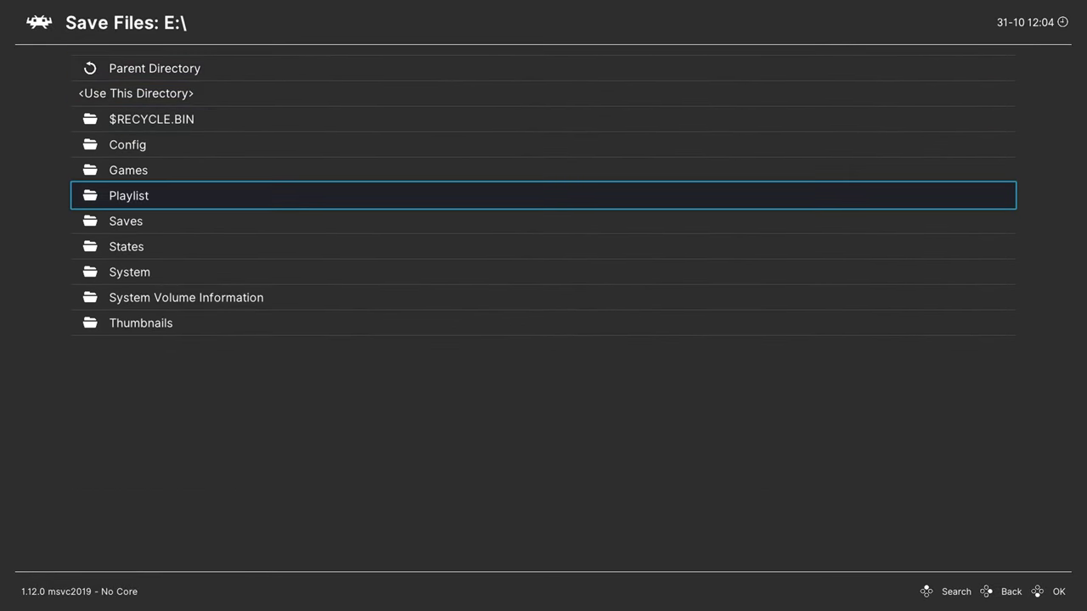
pyautogui.press('Return')
pyautogui.press('Down')
# Set the Save States directory to E:\States
pyautogui.press('Return')
pyautogui.press('Down')
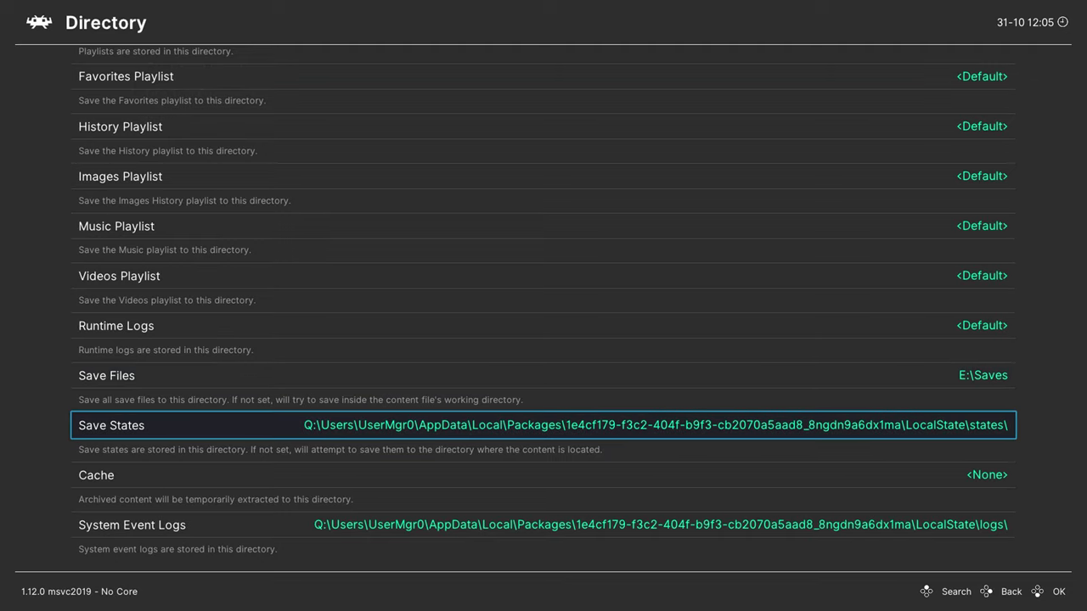
pyautogui.press('Return')
pyautogui.press('Down')
pyautogui.press('Down')
pyautogui.press('Return')
pyautogui.press('Down')
pyautogui.press('Down')
pyautogui.press('Down')
pyautogui.press('Down')
pyautogui.press('Down')
pyautogui.press('Down')
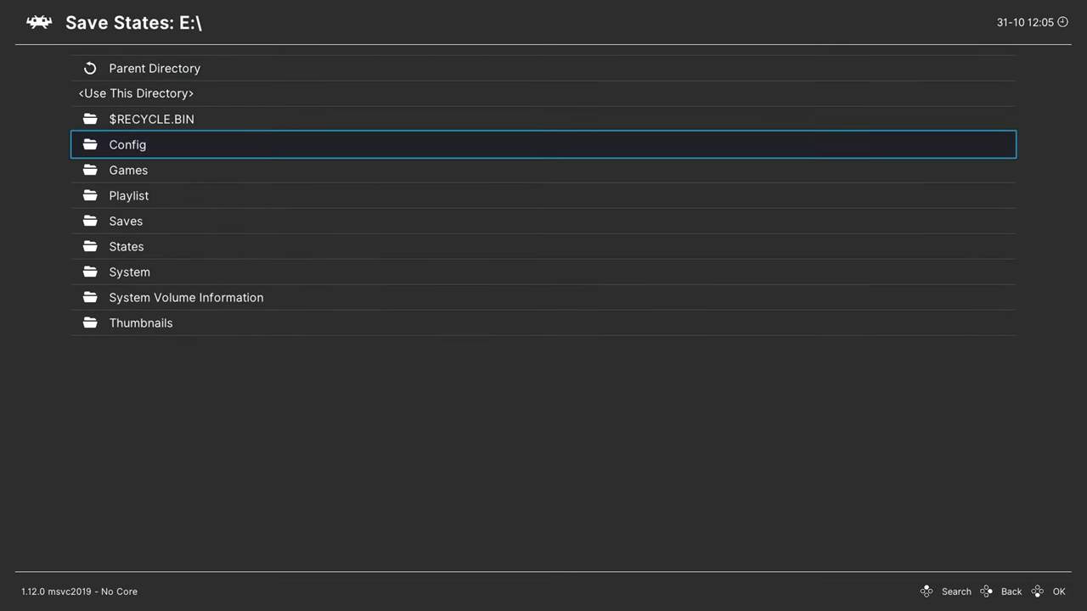
pyautogui.press('Down')
pyautogui.press('Return')
pyautogui.press('Down')
pyautogui.press('Return')
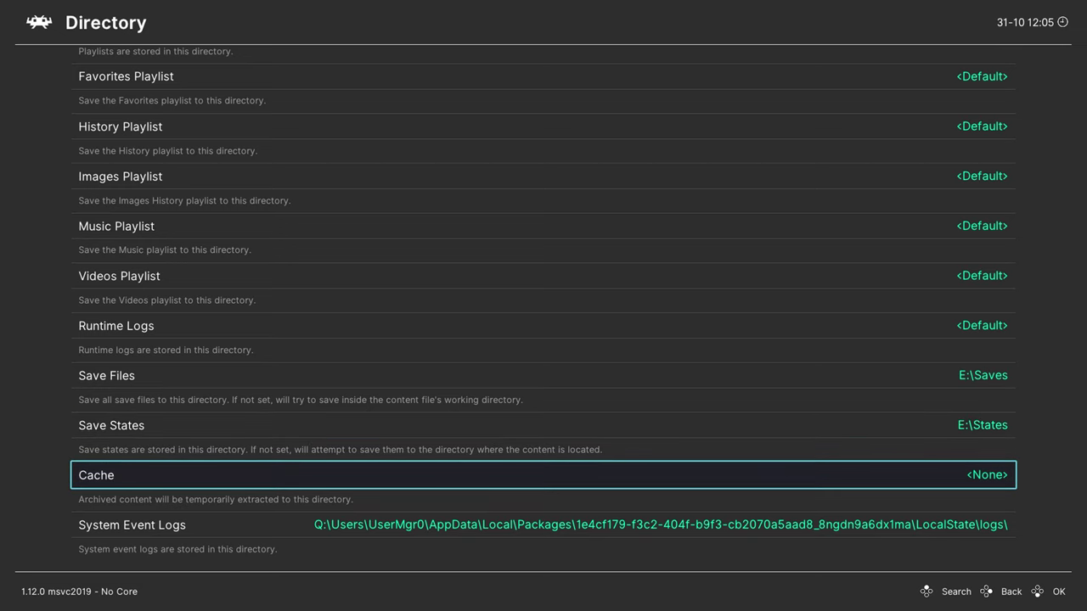
# Review the Cores and Core Info paths, then leave the Directory settings
pyautogui.press('Up')
pyautogui.press('Up')
pyautogui.press('Up')
pyautogui.press('Up')
pyautogui.press('Up')
pyautogui.press('Up')
pyautogui.press('Up')
pyautogui.press('Up')
pyautogui.press('Up')
pyautogui.press('Up')
pyautogui.press('Up')
pyautogui.press('Up')
pyautogui.press('Up')
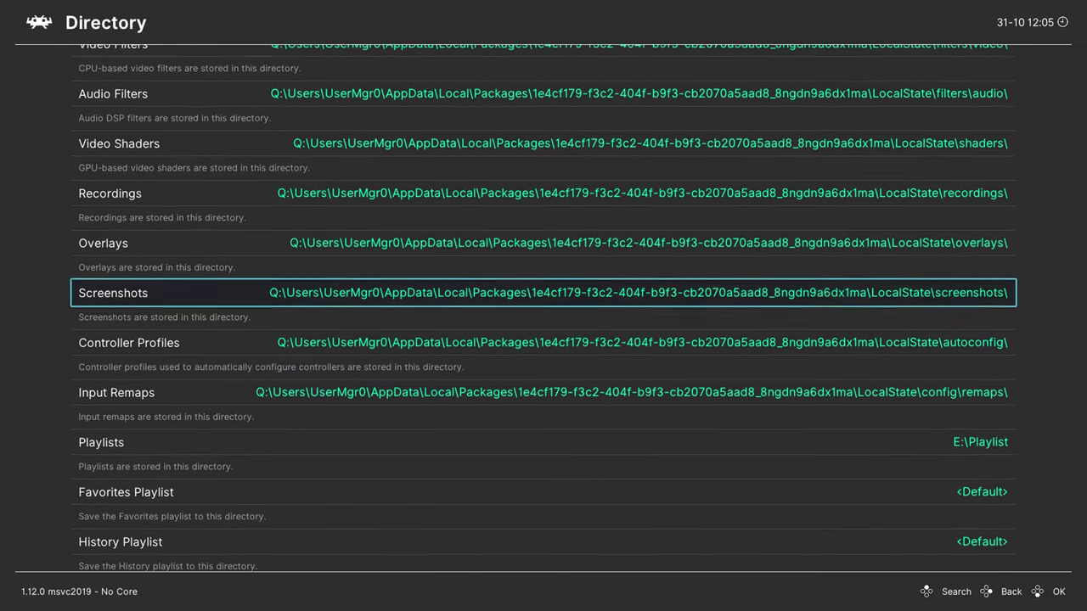
pyautogui.press('Up')
pyautogui.press('Up')
pyautogui.press('Up')
pyautogui.press('Up')
pyautogui.press('Up')
pyautogui.press('Up')
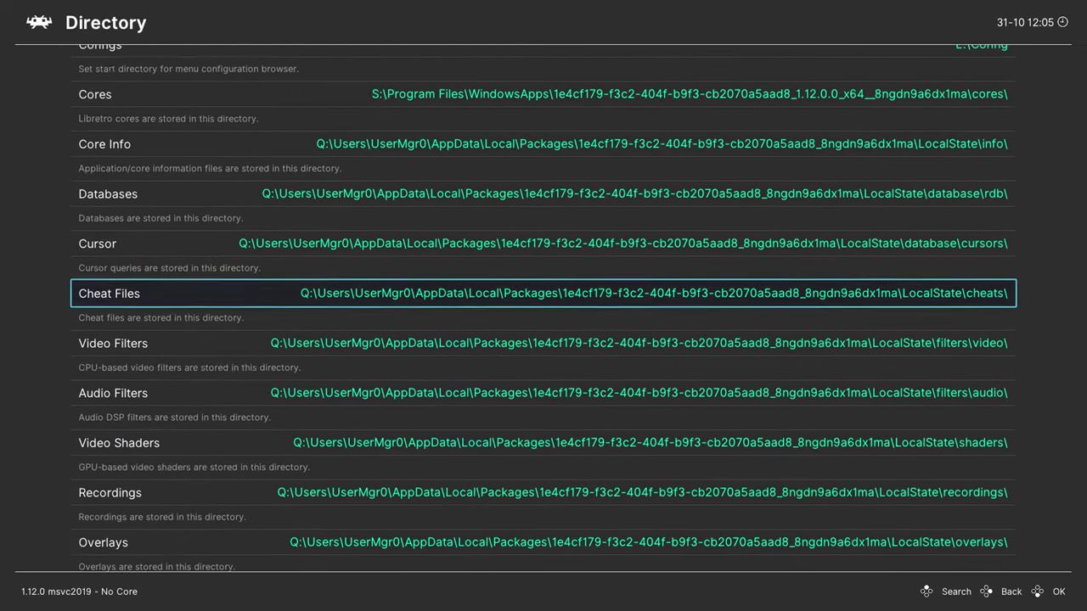
pyautogui.press('Down')
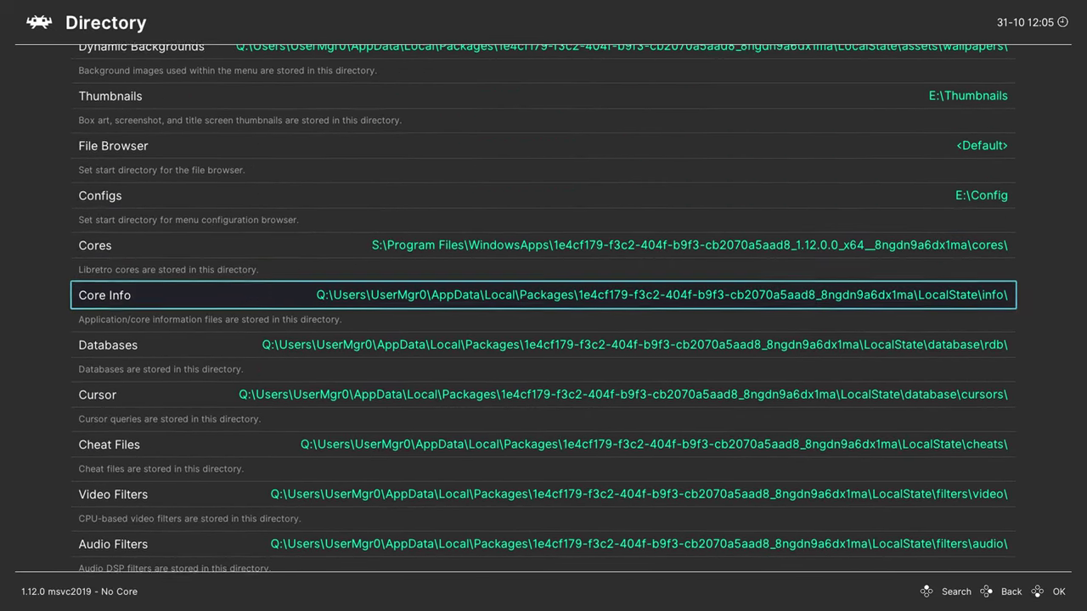
pyautogui.press('Up')
pyautogui.press('Down')
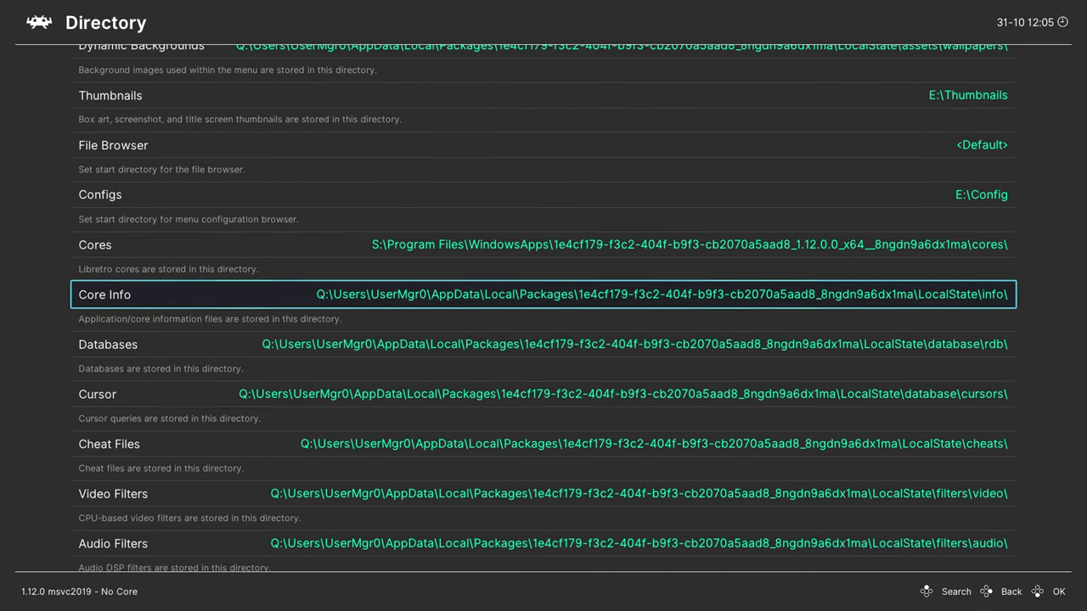
pyautogui.press('Up')
pyautogui.press('Down')
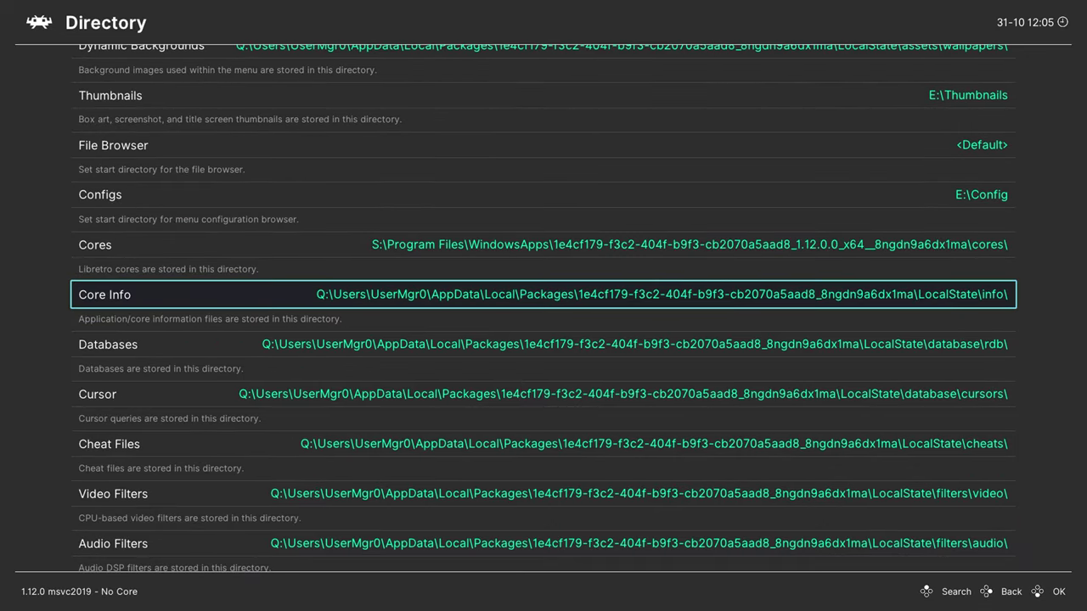
pyautogui.press('Up')
pyautogui.press('Down')
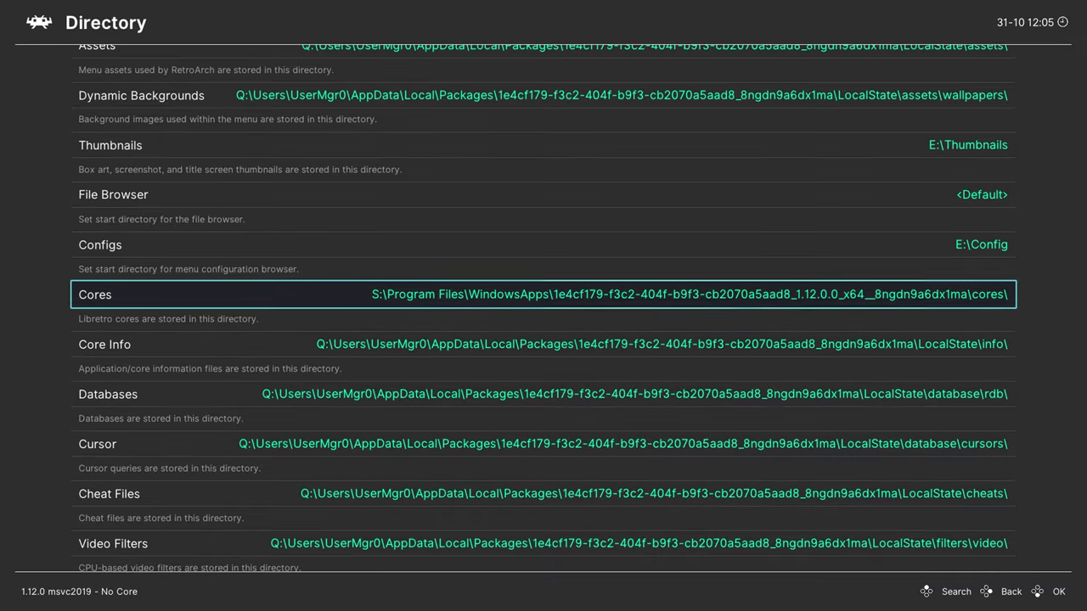
pyautogui.press('Down')
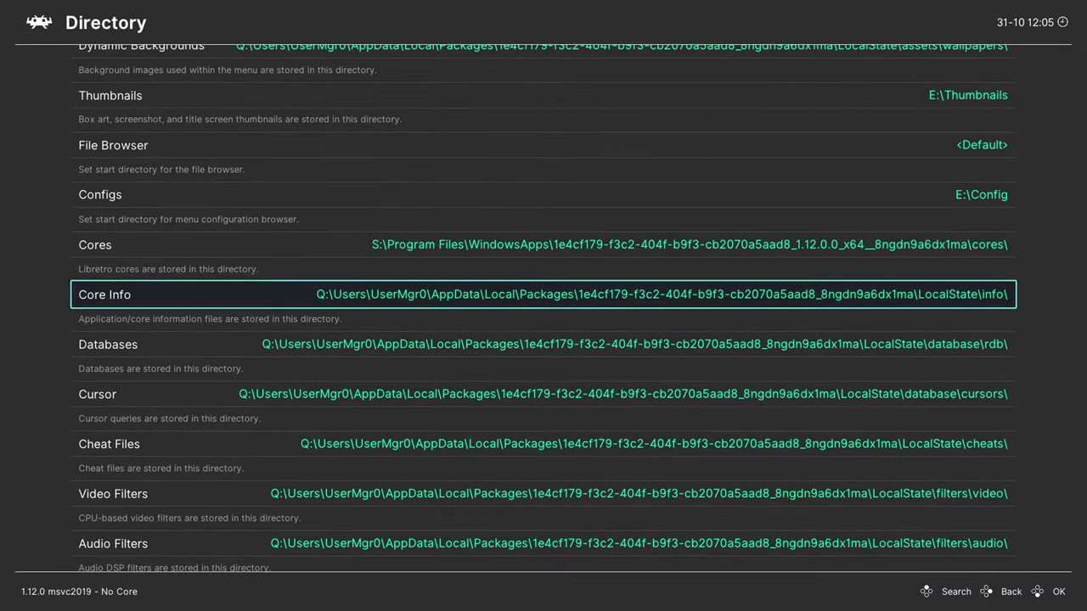
pyautogui.press('Up')
pyautogui.press('Up')
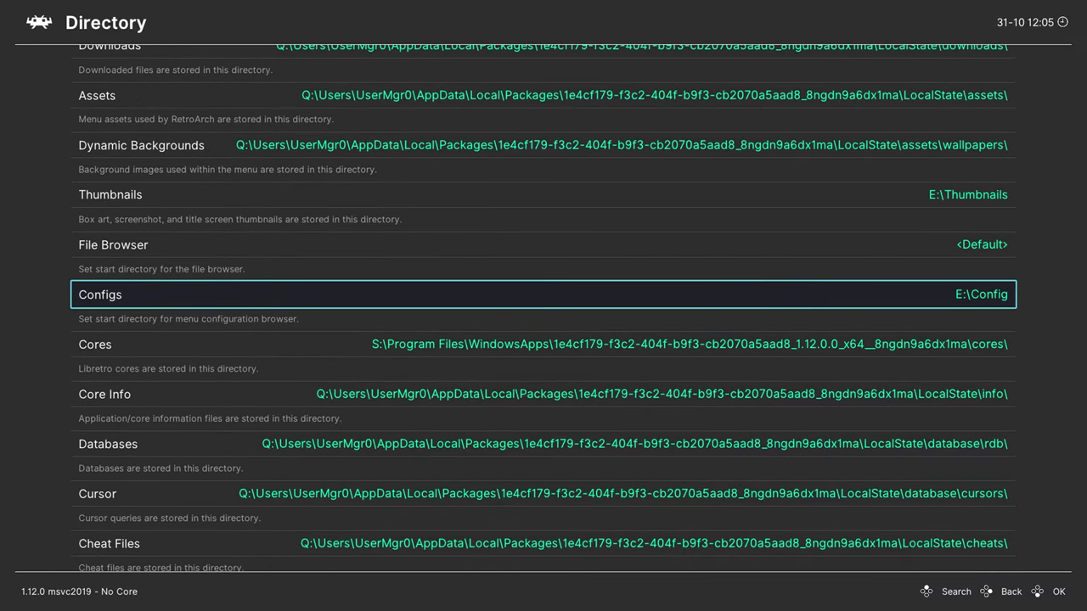
pyautogui.press('BackSpace')
pyautogui.press('BackSpace')
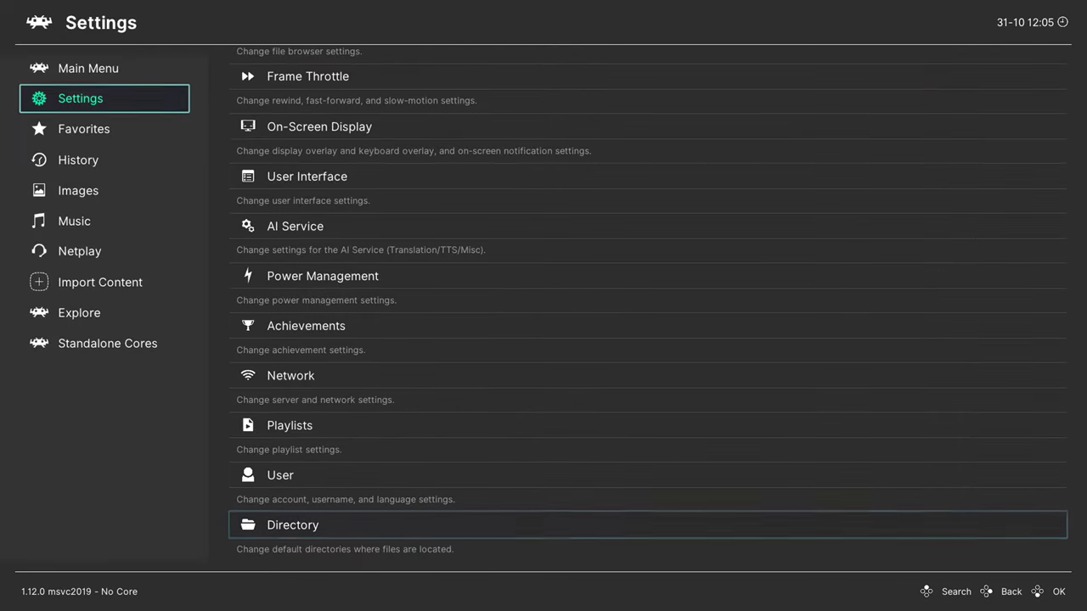
# Use Configuration File > Save Current Configuration, then back out to the Main Menu
pyautogui.press('Up')
pyautogui.press('Down')
pyautogui.press('Down')
pyautogui.press('Down')
pyautogui.press('Down')
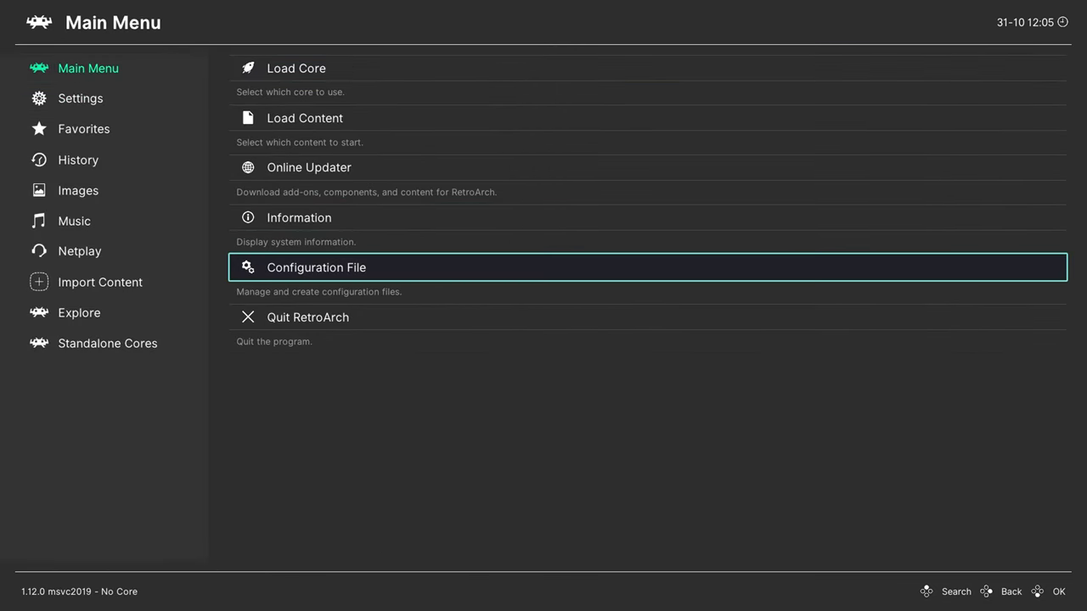
pyautogui.press('Return')
pyautogui.press('Down')
pyautogui.press('Down')
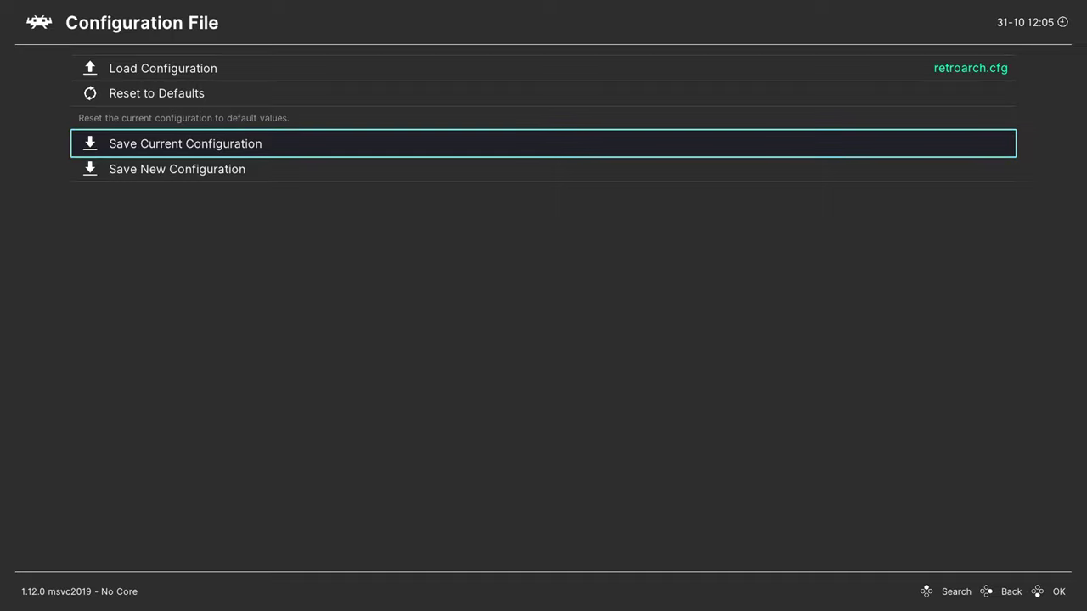
pyautogui.press('Return')
pyautogui.press('BackSpace')
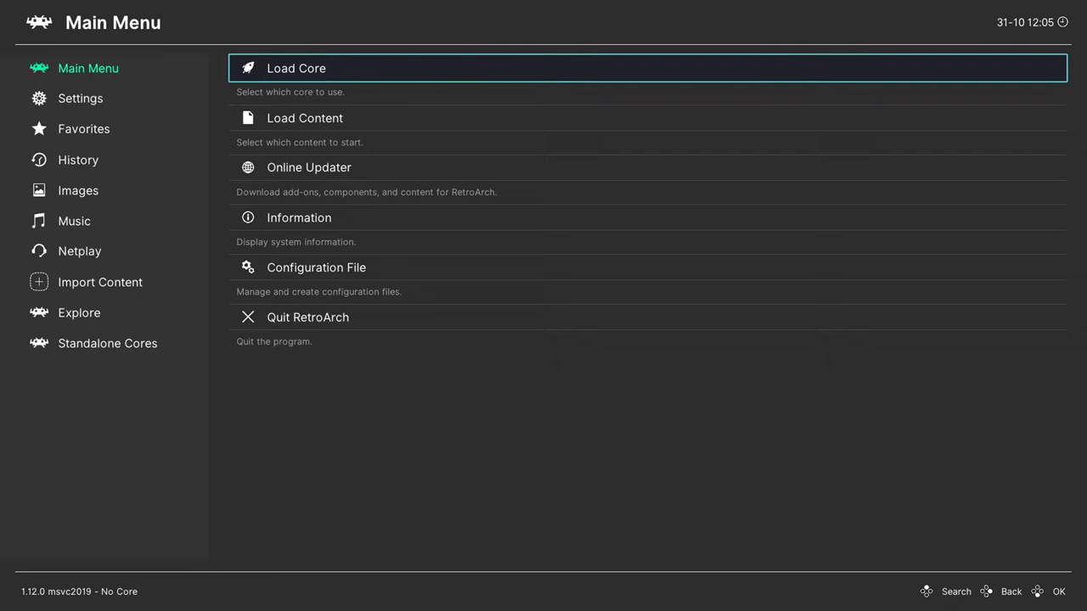
# In Online Updater, update the core info files and controller profiles
pyautogui.press('Down')
pyautogui.press('Down')
pyautogui.press('Return')
pyautogui.press('Down')
pyautogui.press('Down')
pyautogui.press('Down')
pyautogui.press('Down')
pyautogui.press('Down')
pyautogui.press('Down')
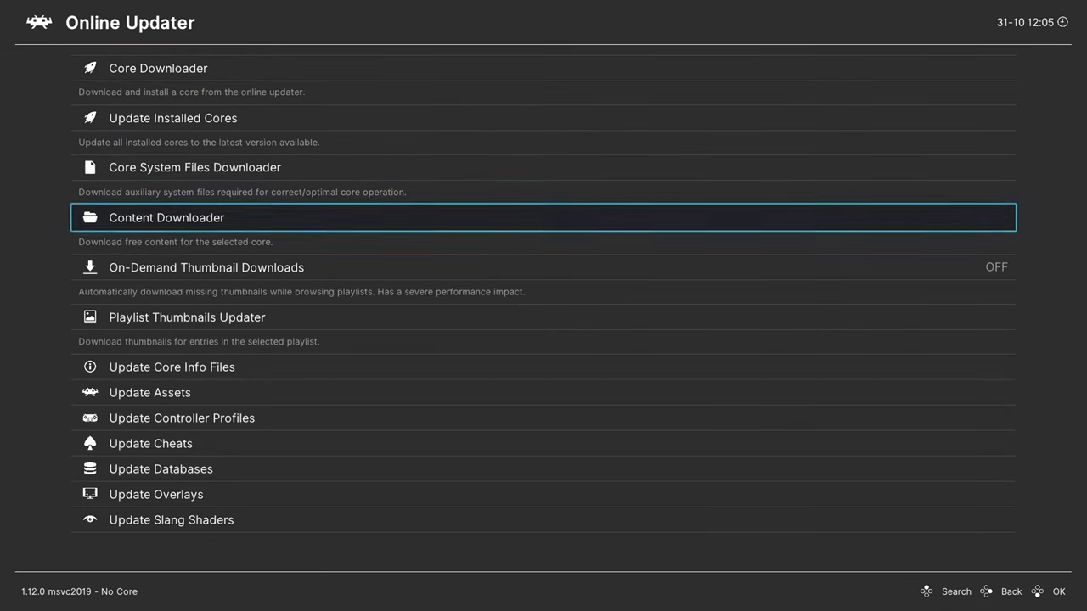
pyautogui.press('Return')
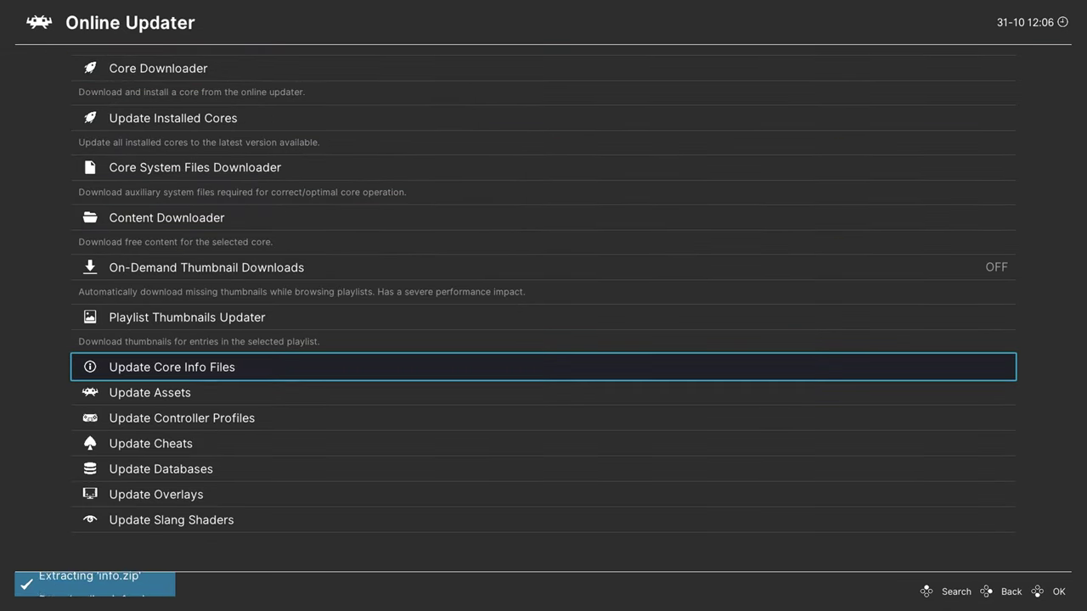
pyautogui.press('Down')
pyautogui.press('Down')
pyautogui.press('Return')
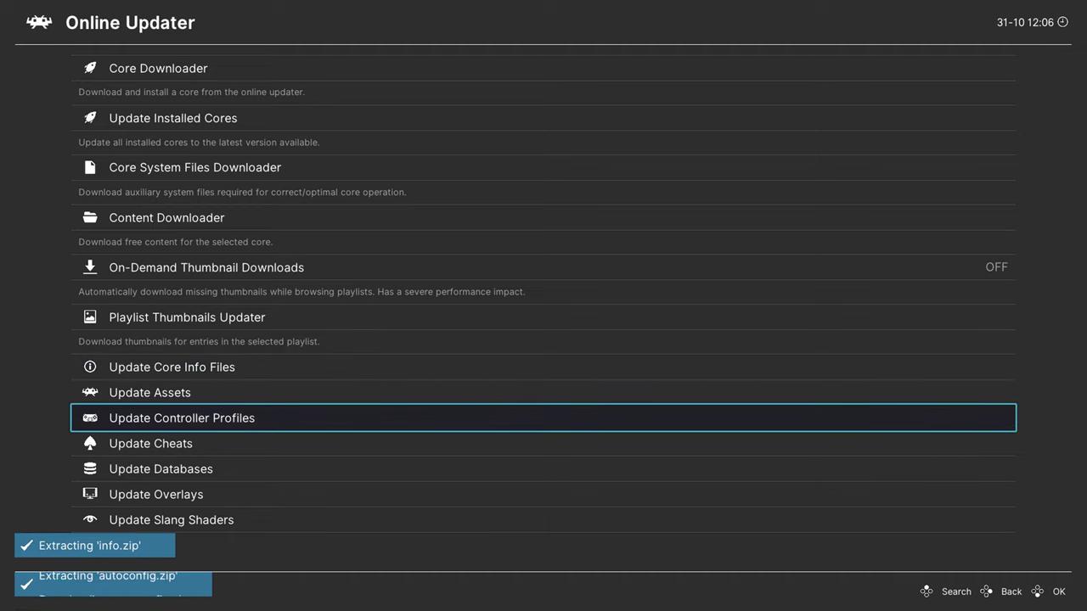
pyautogui.press('Down')
pyautogui.press('Down')
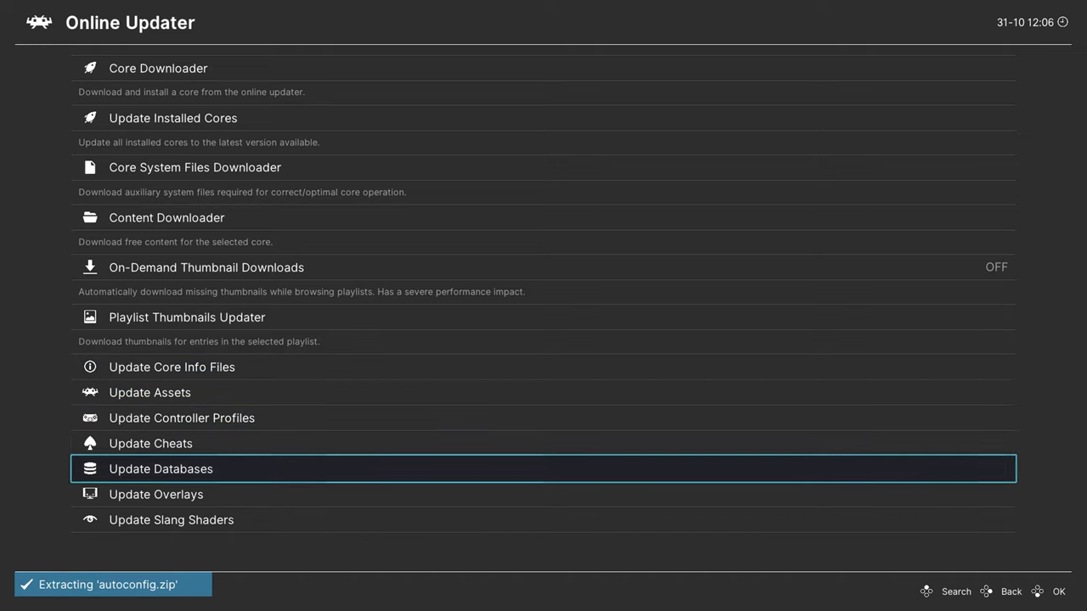
# Update the databases and slang shaders (database-rdb.zip, shaders_slang.zip)
pyautogui.press('Return')
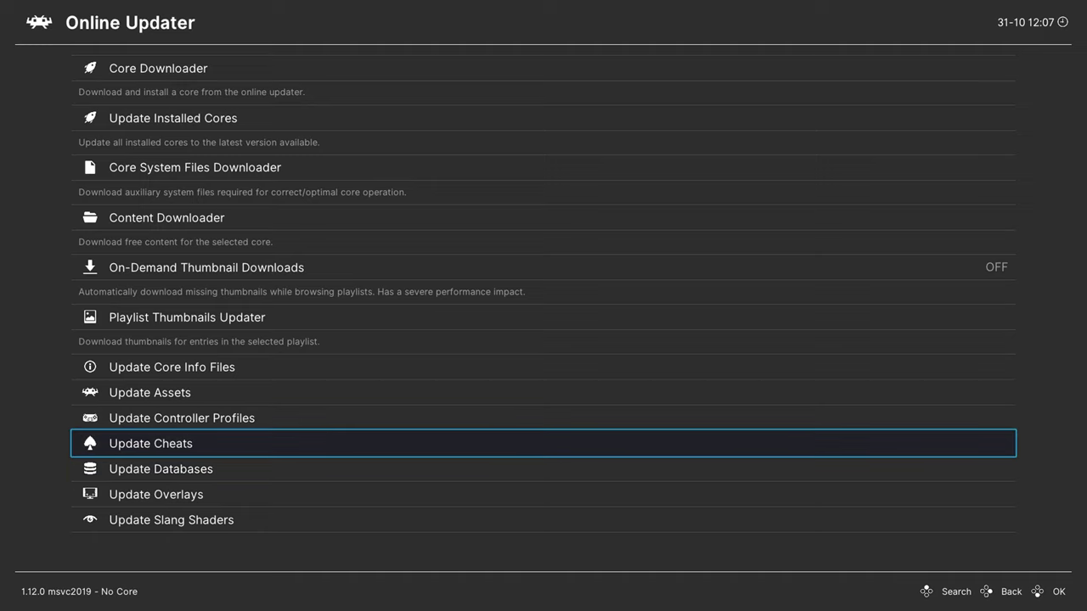
pyautogui.press('Down')
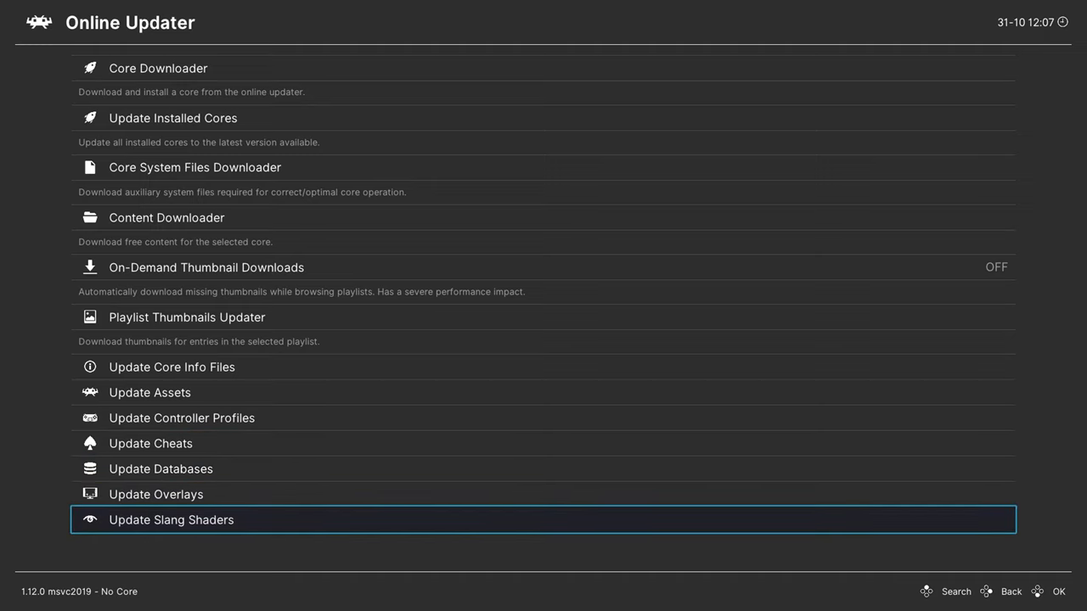
pyautogui.press('Return')
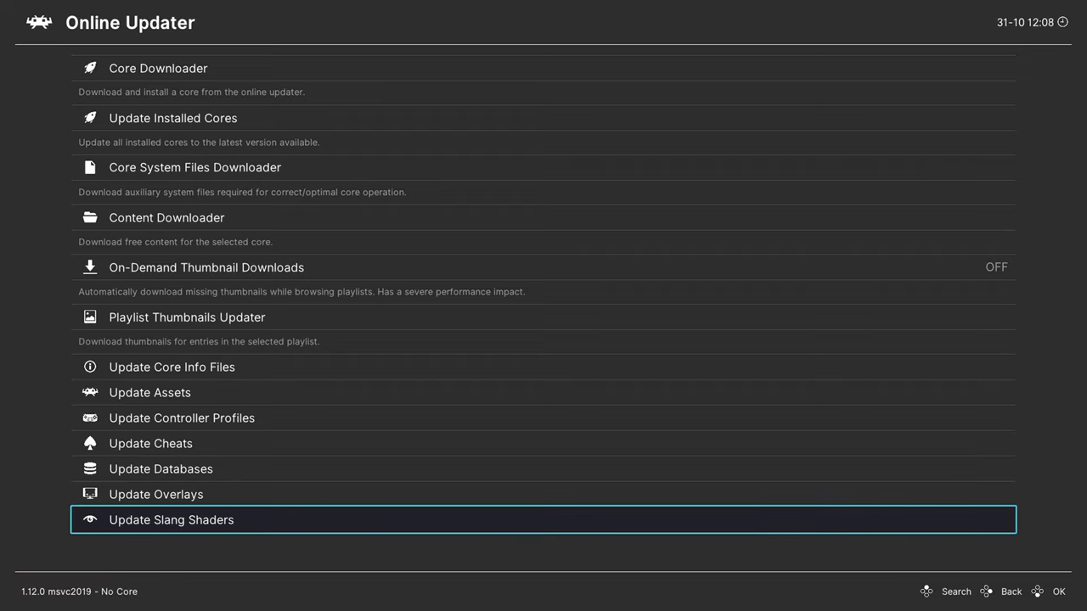
pyautogui.press('Up')
pyautogui.press('Up')
pyautogui.press('Up')
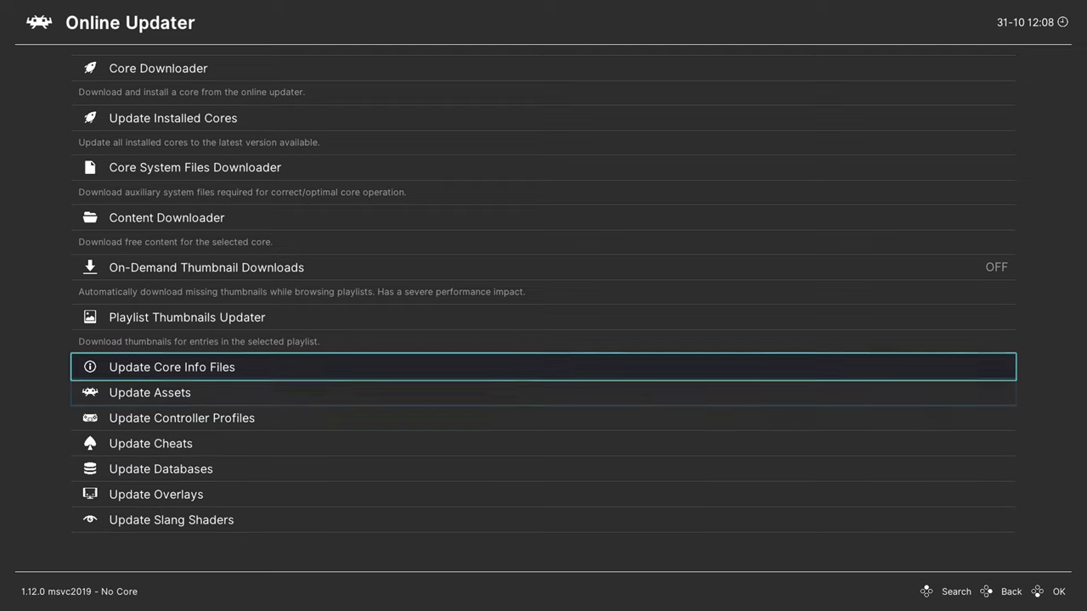
pyautogui.press('Up')
pyautogui.press('Up')
pyautogui.press('Up')
pyautogui.press('Up')
# Download Dolphin.zip, FinalBurn Neo (hiscore).zip and PPSSPP.zip system files, then return to the Main Menu
pyautogui.press('Return')
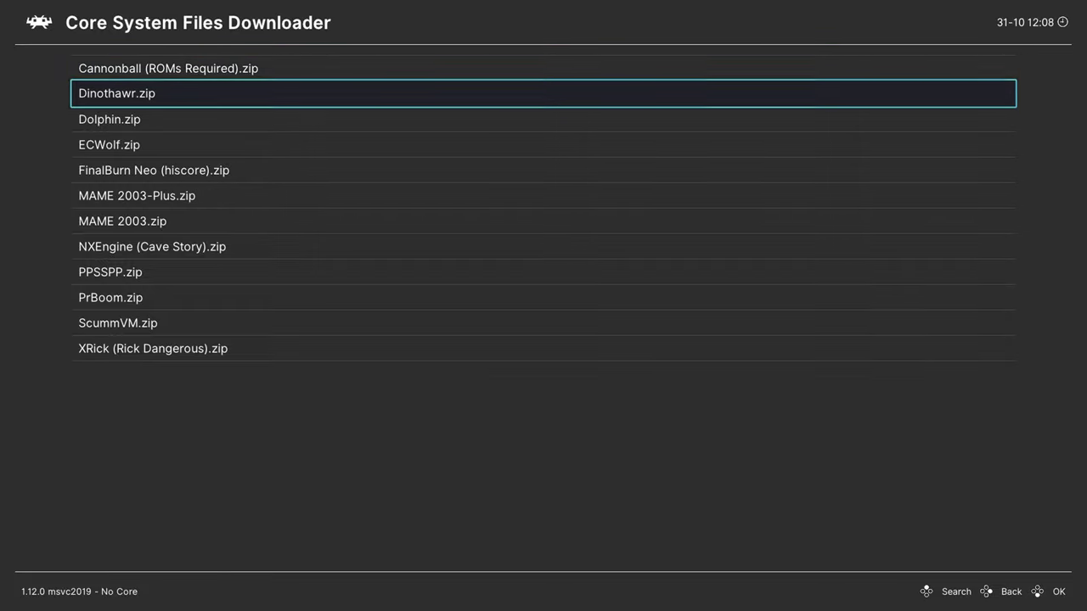
pyautogui.press('Return')
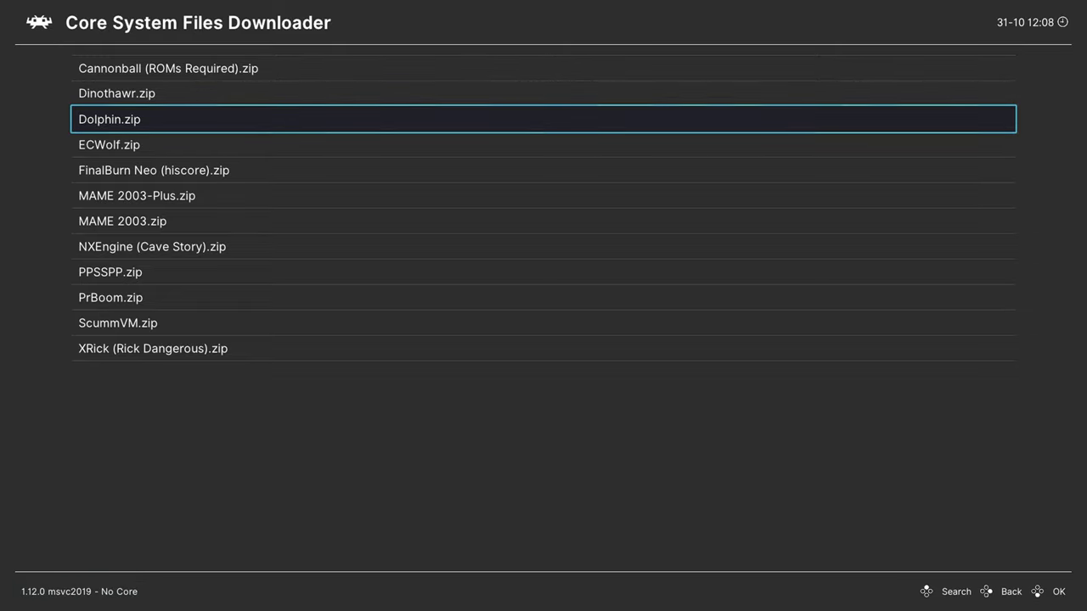
pyautogui.press('Down')
pyautogui.press('Down')
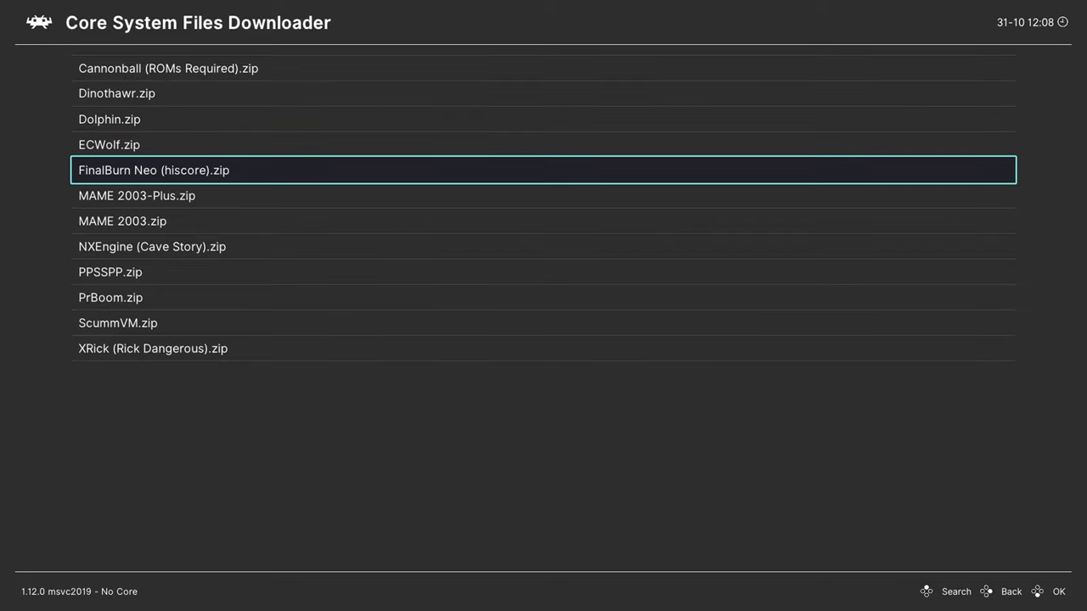
pyautogui.press('Return')
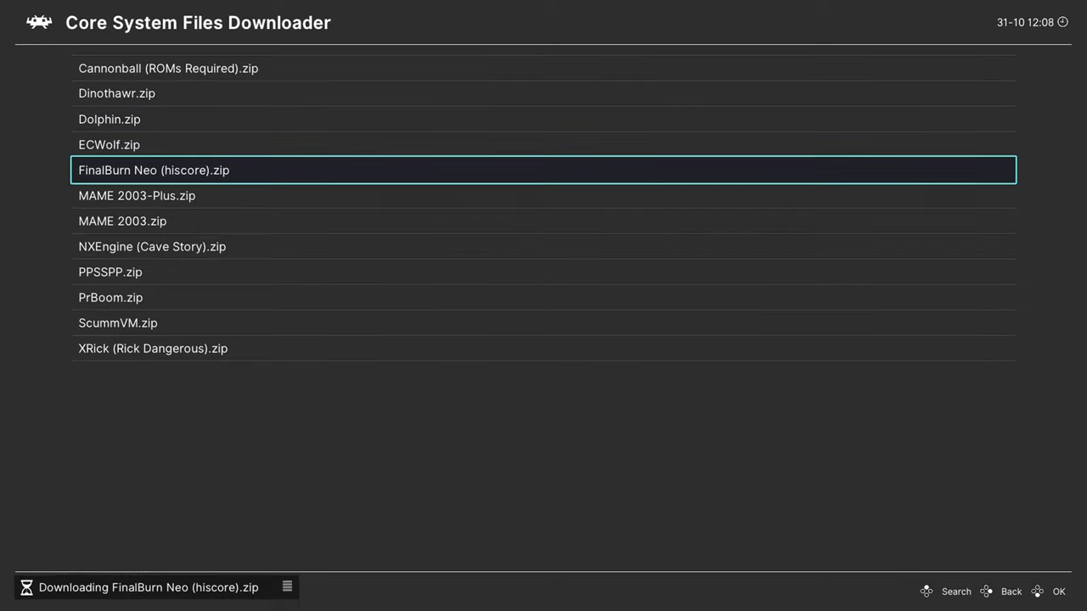
pyautogui.press('Down')
pyautogui.press('Down')
pyautogui.press('Down')
pyautogui.press('Down')
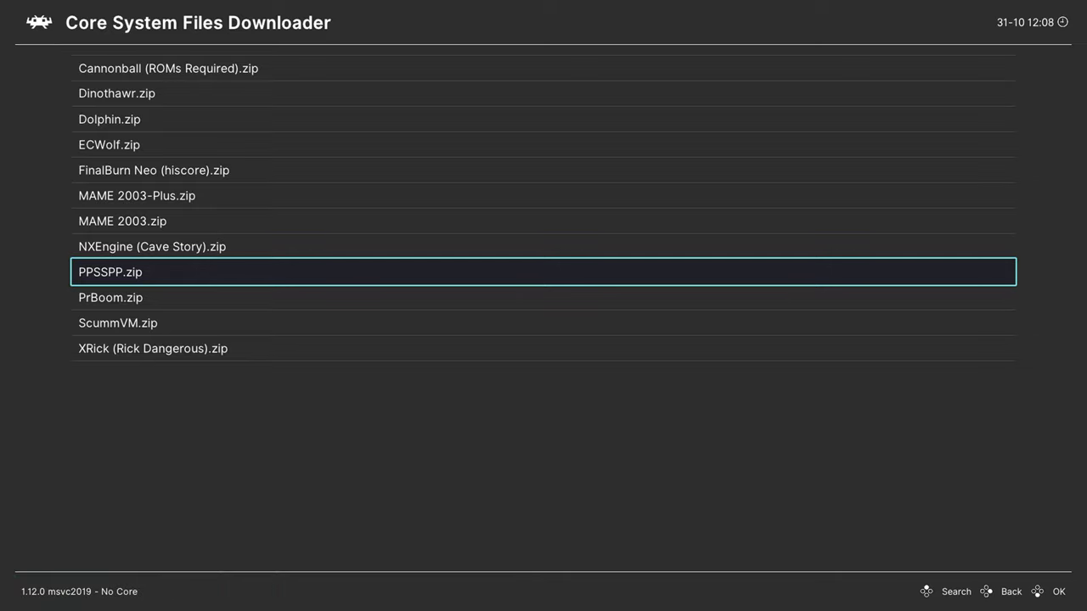
pyautogui.press('Return')
pyautogui.press('BackSpace')
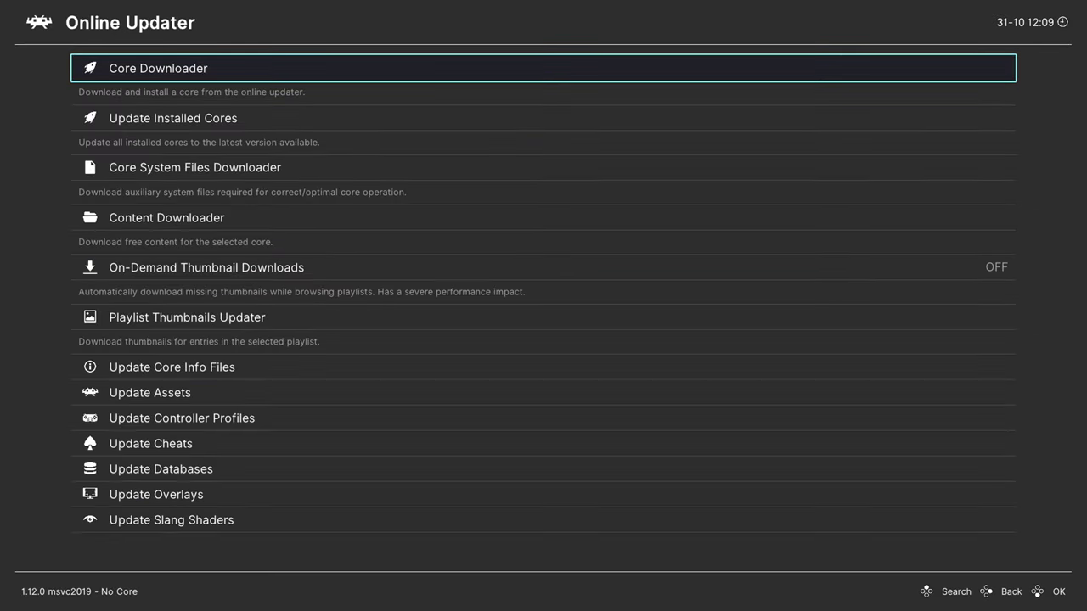
pyautogui.press('Down')
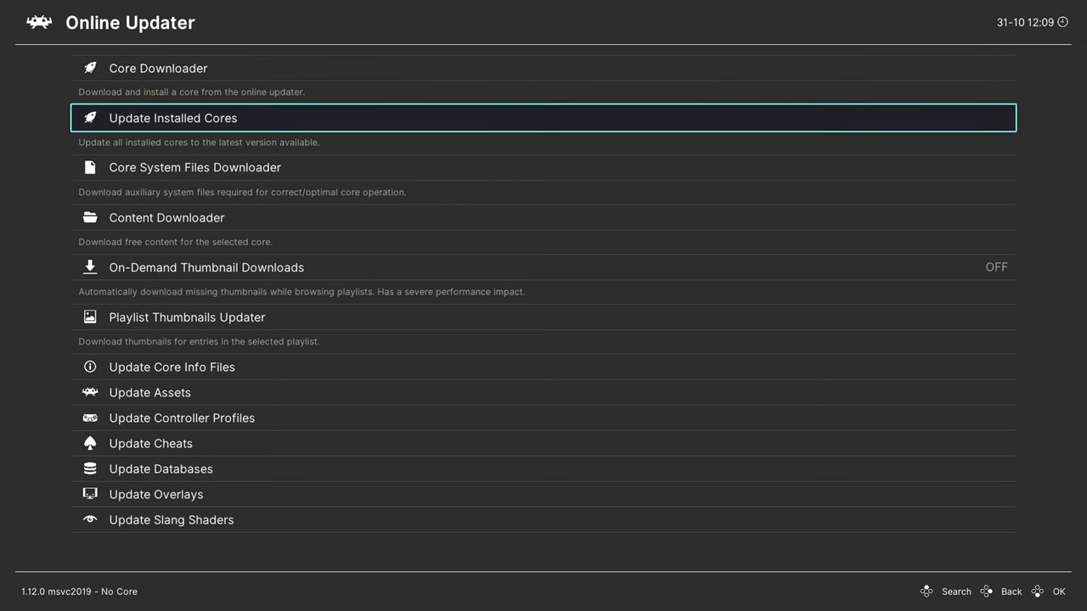
pyautogui.press('BackSpace')
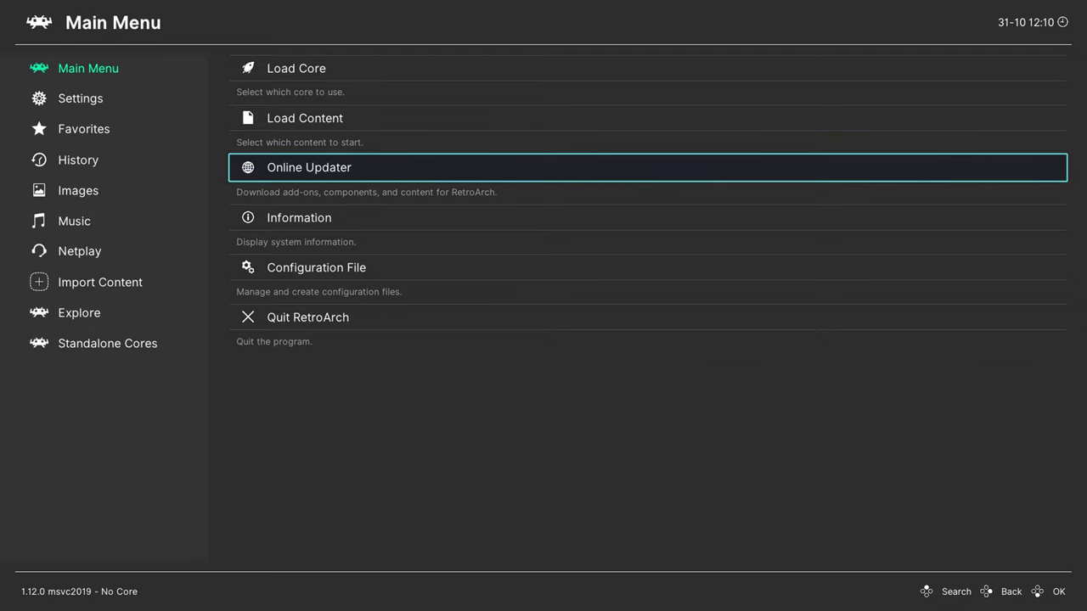
# In Input > Hotkeys, set the Menu Toggle Controller Combo to L3 + R3
pyautogui.press('Left')
pyautogui.press('Down')
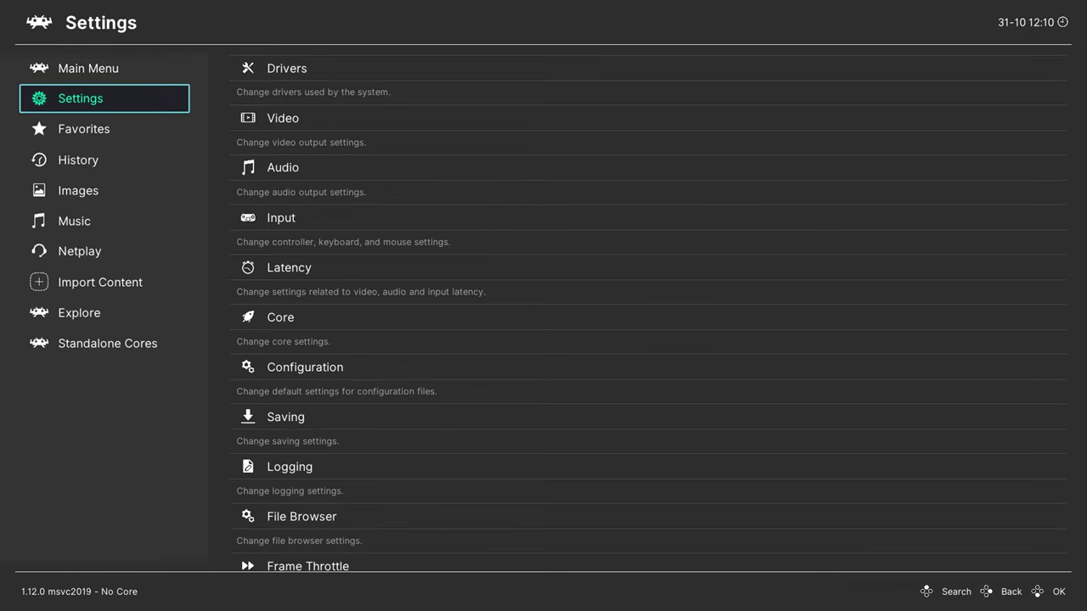
pyautogui.press('Down')
pyautogui.press('Down')
pyautogui.press('Down')
pyautogui.press('Return')
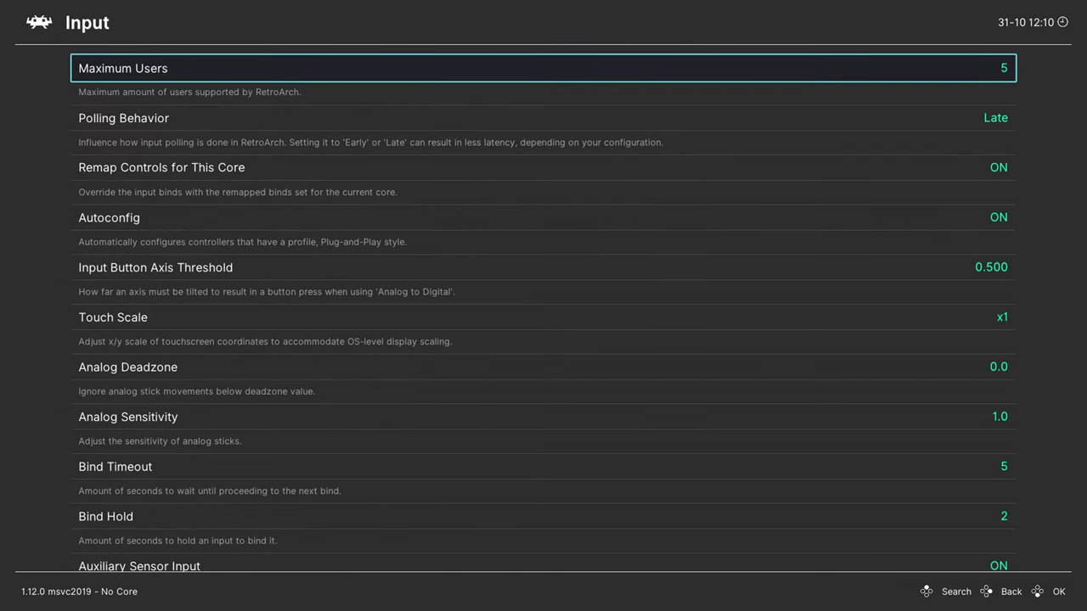
pyautogui.press('Down')
pyautogui.press('Down')
pyautogui.press('Down')
pyautogui.press('Down')
pyautogui.press('Down')
pyautogui.press('Down')
pyautogui.press('Down')
pyautogui.press('Down')
pyautogui.press('Down')
pyautogui.press('Down')
pyautogui.press('Down')
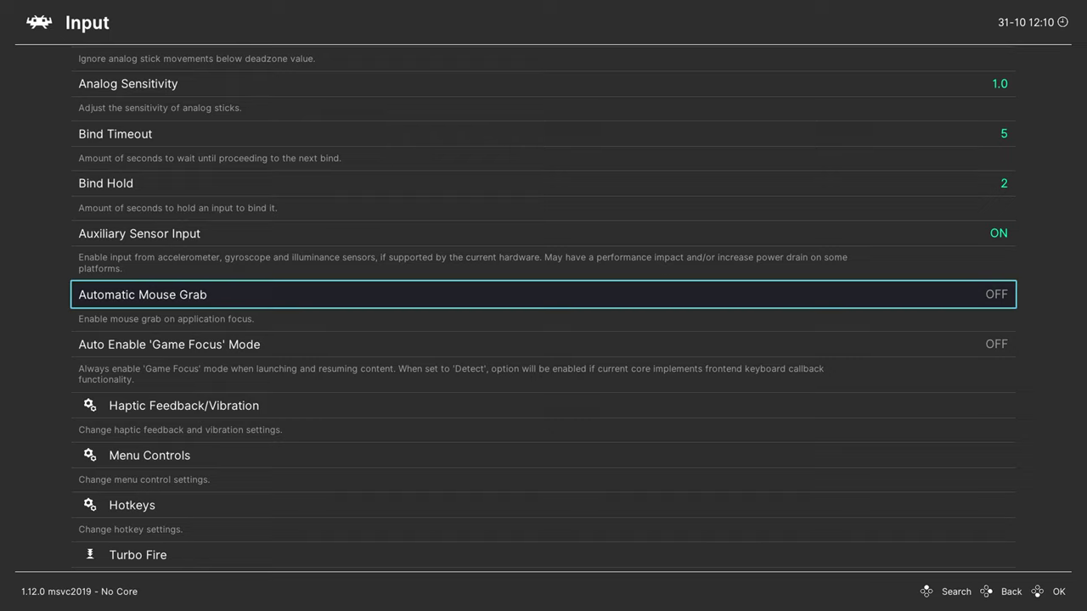
pyautogui.press('Down')
pyautogui.press('Down')
pyautogui.press('Down')
pyautogui.press('Down')
pyautogui.press('Down')
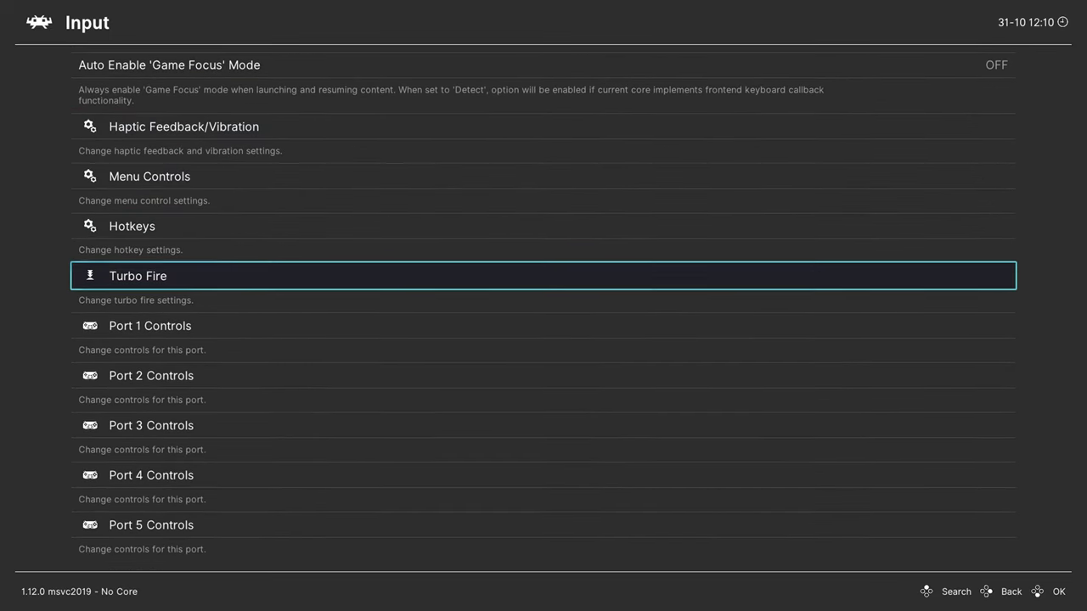
pyautogui.press('Up')
pyautogui.press('Return')
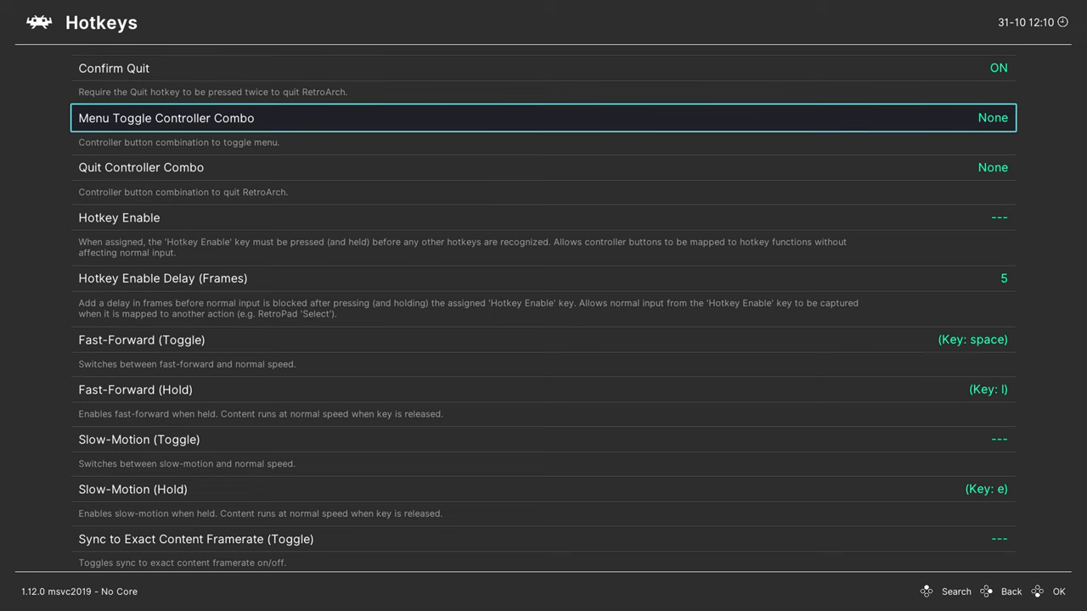
pyautogui.press('Return')
pyautogui.press('Down')
pyautogui.press('Down')
pyautogui.press('Down')
pyautogui.press('Down')
pyautogui.press('Down')
pyautogui.press('Down')
pyautogui.press('Down')
pyautogui.press('Down')
pyautogui.press('Down')
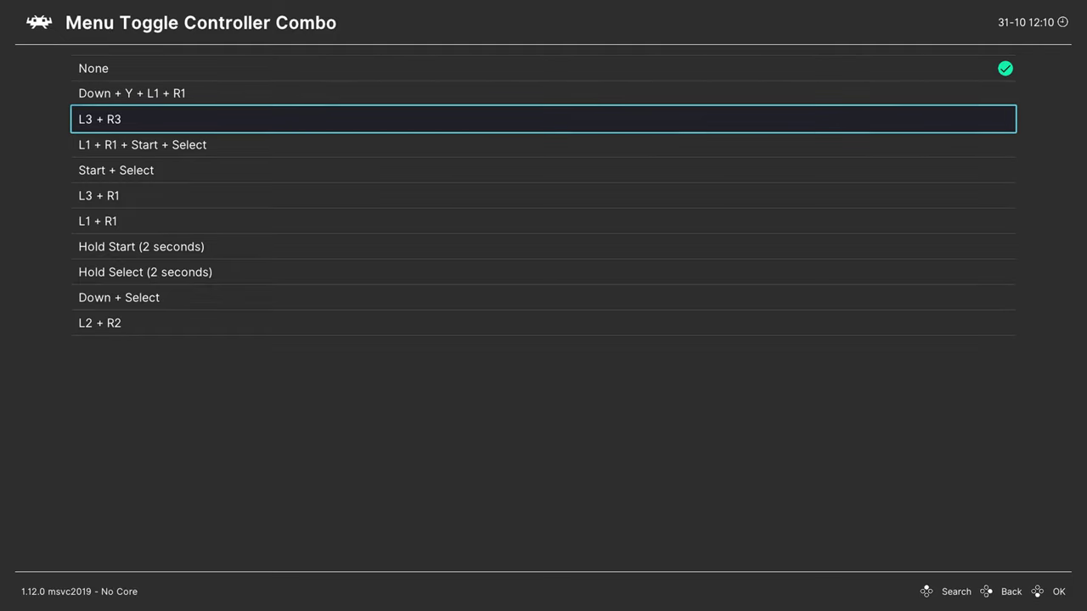
pyautogui.press('Return')
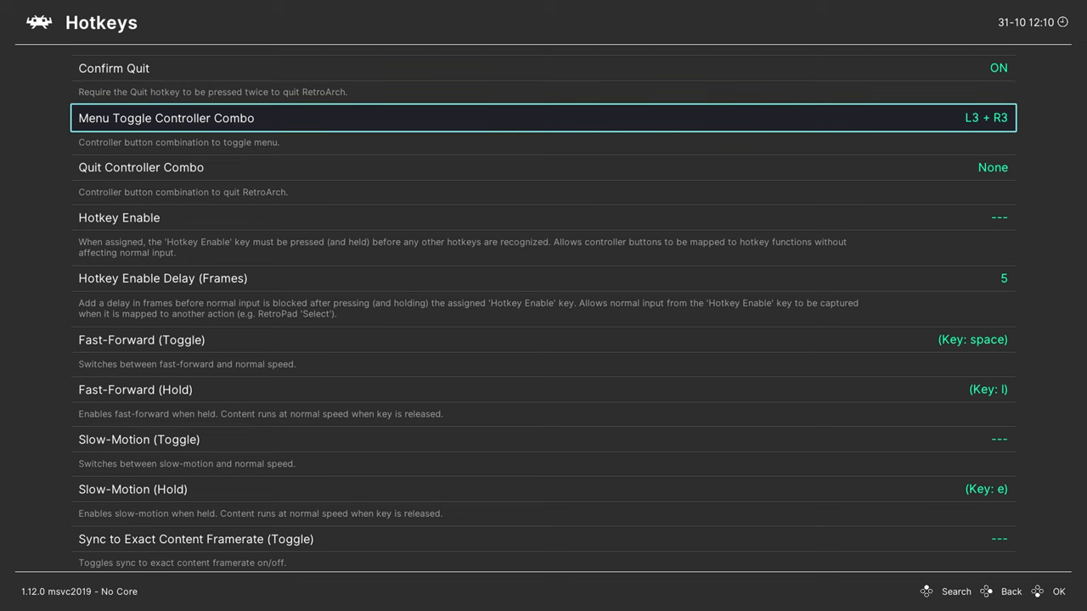
# Bind controller buttons to Hotkey Enable, Fast-Forward toggle and Slow-Motion toggle (button 4)
pyautogui.press('Down')
pyautogui.press('Down')
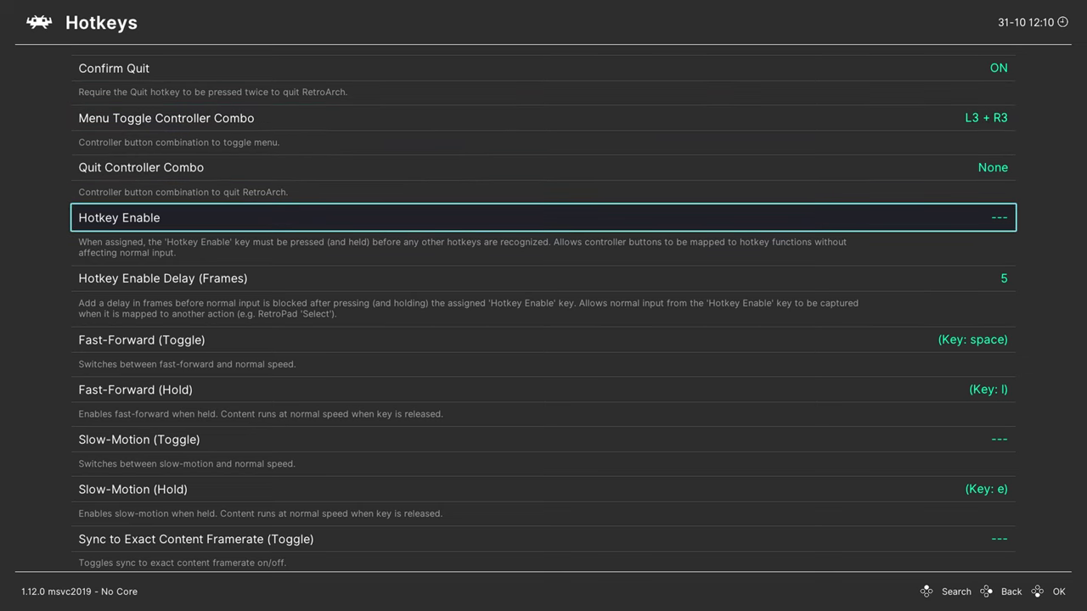
pyautogui.press('Return')
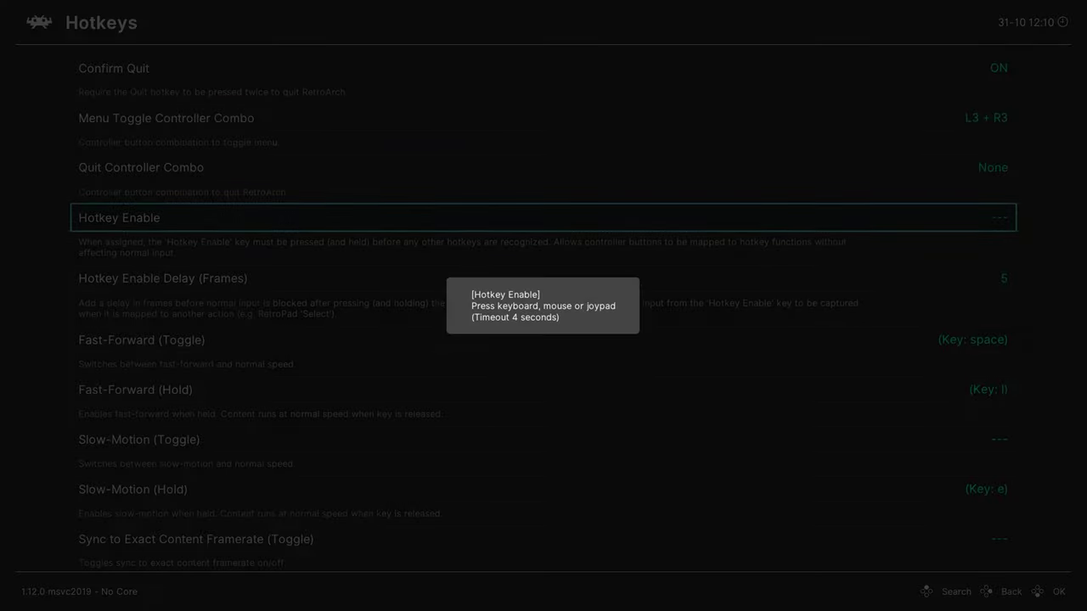
pyautogui.press('Down')
pyautogui.press('Down')
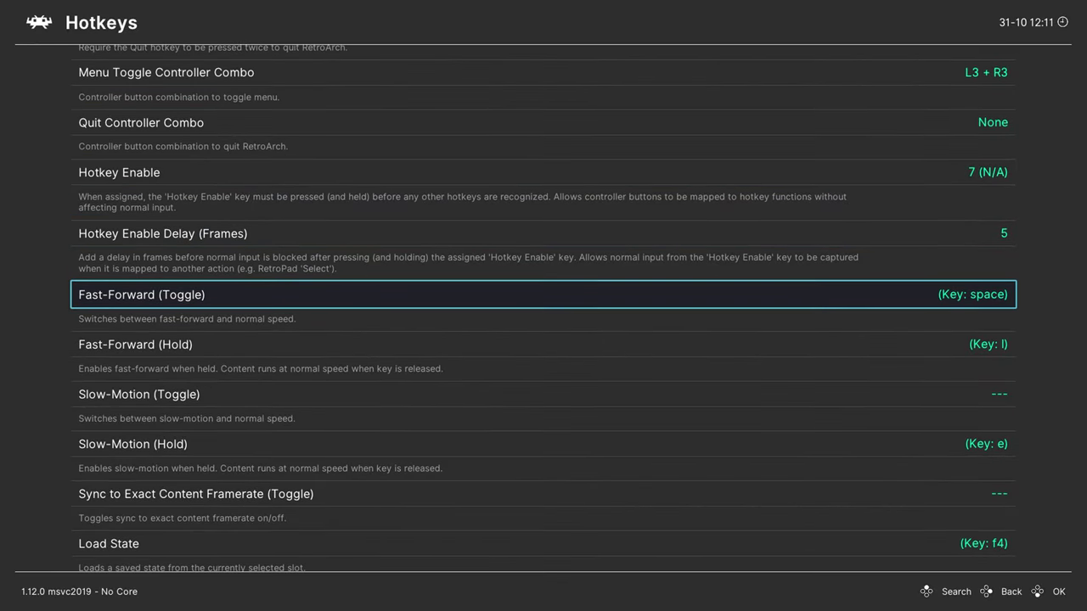
pyautogui.press('Return')
pyautogui.press('space')
pyautogui.press('Down')
pyautogui.press('Down')
pyautogui.press('Return')
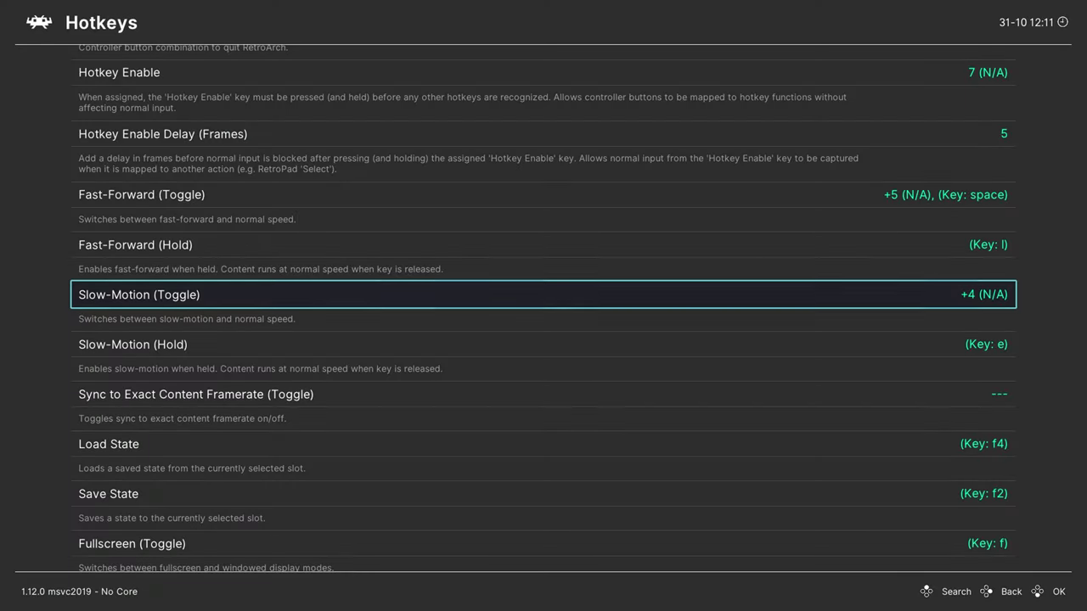
# Bind button 4 to Load State and button 5 to Save State, then return to Settings
pyautogui.press('Down')
pyautogui.press('Down')
pyautogui.press('Down')
pyautogui.press('Down')
pyautogui.press('Up')
pyautogui.press('Return')
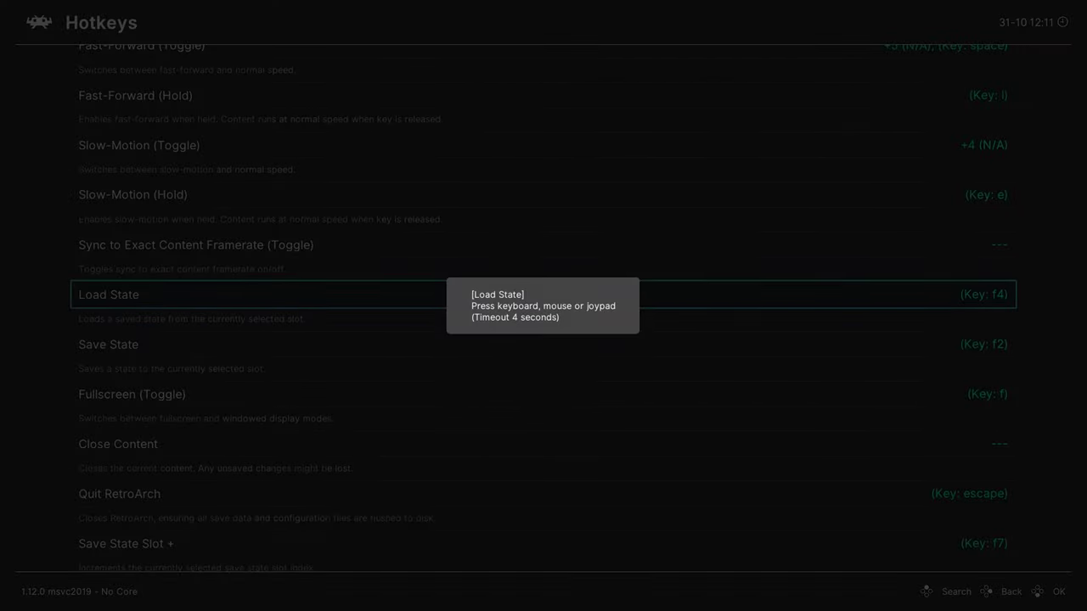
pyautogui.press('Down')
pyautogui.press('Return')
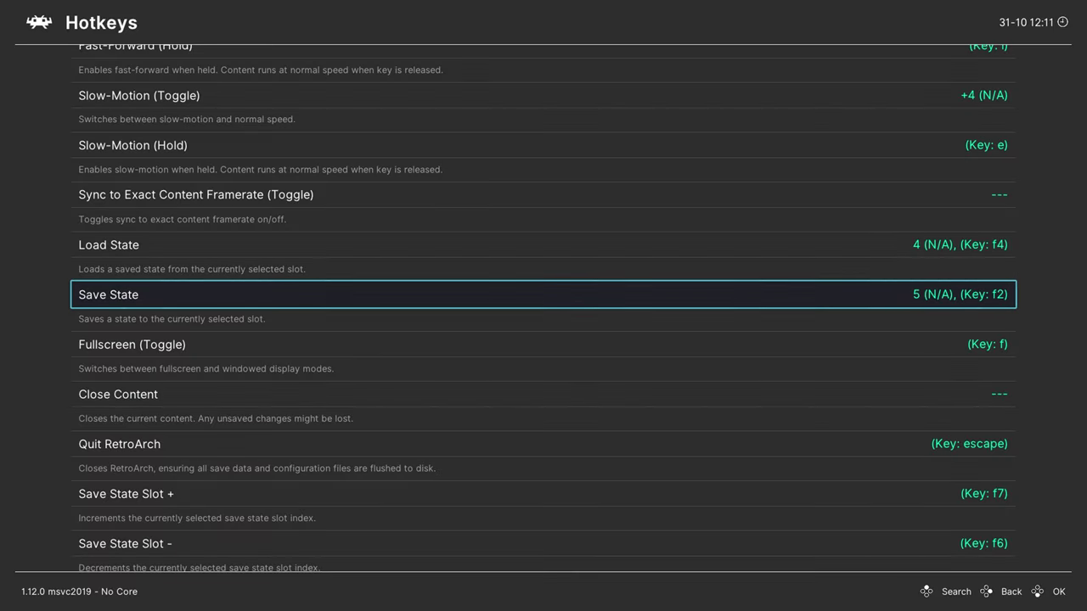
pyautogui.press('Down')
pyautogui.press('Down')
pyautogui.press('Return')
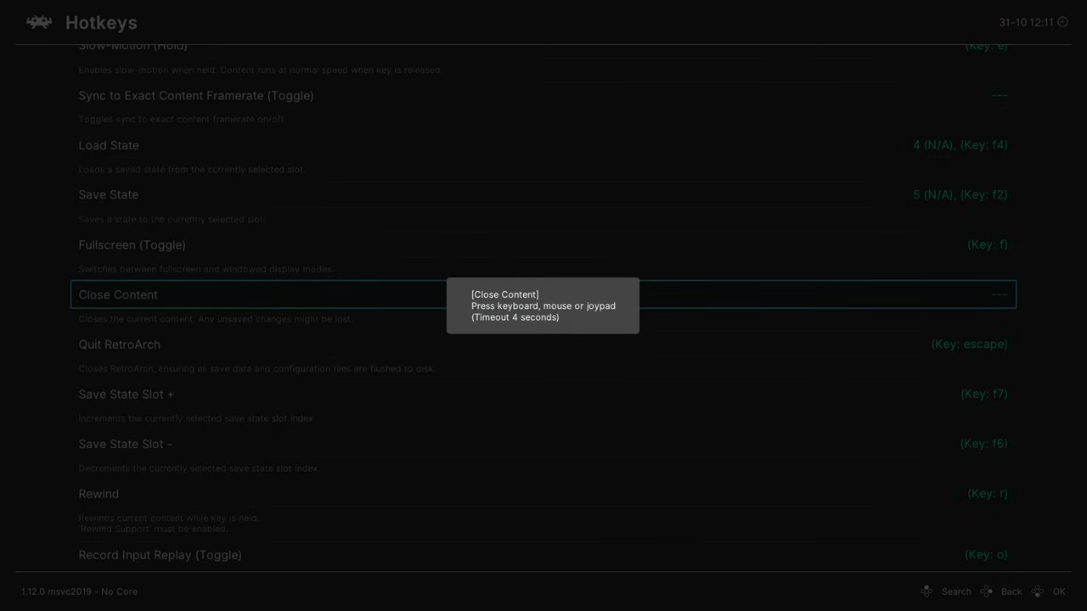
pyautogui.press('Down')
pyautogui.press('Down')
pyautogui.press('Down')
pyautogui.press('Down')
pyautogui.press('Down')
pyautogui.press('Down')
pyautogui.press('Down')
pyautogui.press('Down')
pyautogui.press('Down')
pyautogui.press('Down')
pyautogui.press('Down')
pyautogui.press('Down')
pyautogui.press('Down')
pyautogui.press('Down')
pyautogui.press('Down')
pyautogui.press('Down')
pyautogui.press('Down')
pyautogui.press('Down')
pyautogui.press('Down')
pyautogui.press('Down')
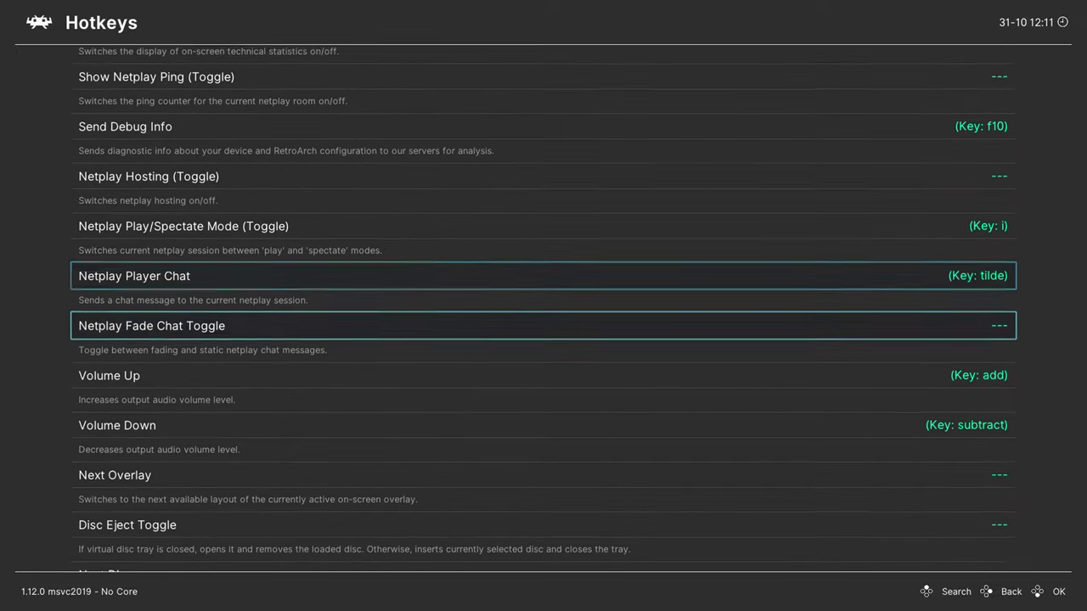
pyautogui.press('Down')
pyautogui.press('Down')
pyautogui.press('Down')
pyautogui.press('Down')
pyautogui.press('Down')
pyautogui.press('Down')
pyautogui.press('Down')
pyautogui.press('Down')
pyautogui.press('Down')
pyautogui.press('Down')
pyautogui.press('Down')
pyautogui.press('Down')
pyautogui.press('Down')
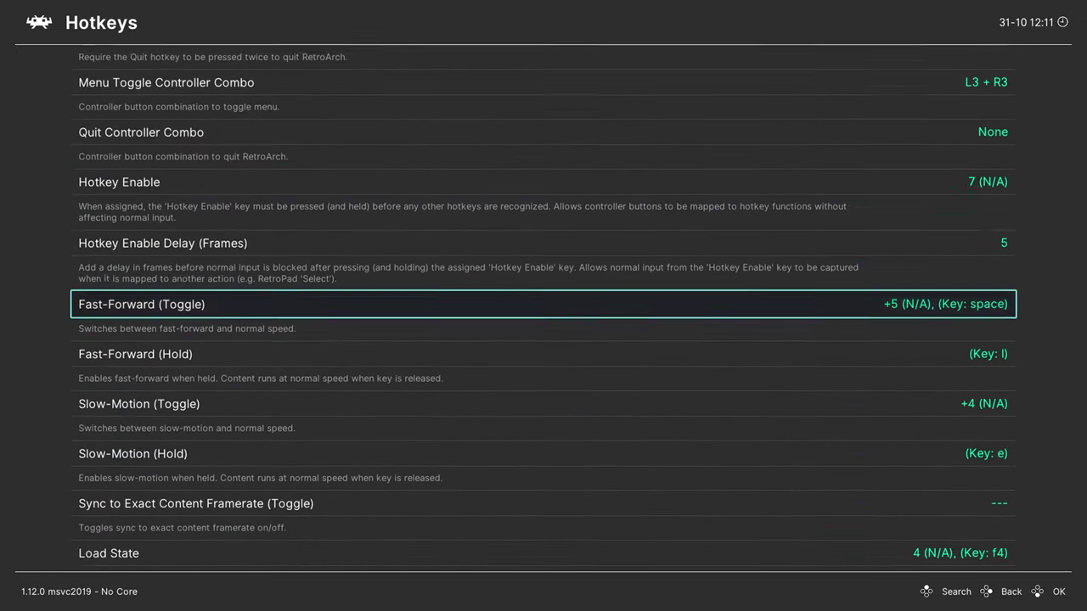
pyautogui.press('BackSpace')
pyautogui.press('Up')
pyautogui.press('Up')
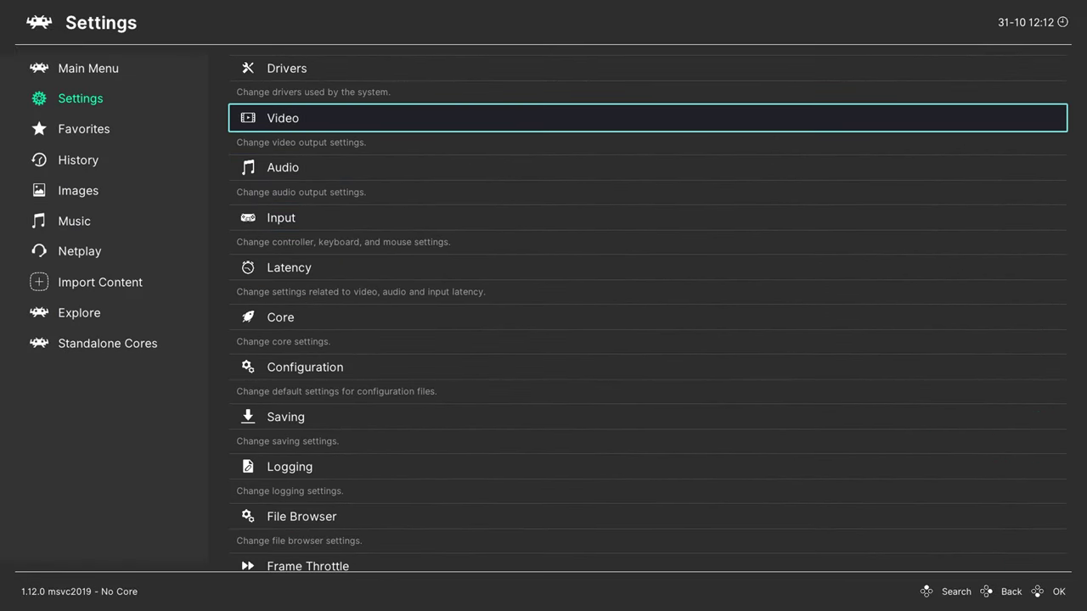
# Turn on Automatic Frame Delay under Video > Synchronization and review the Scaling settings
pyautogui.press('Return')
pyautogui.press('Down')
pyautogui.press('Down')
pyautogui.press('Down')
pyautogui.press('Down')
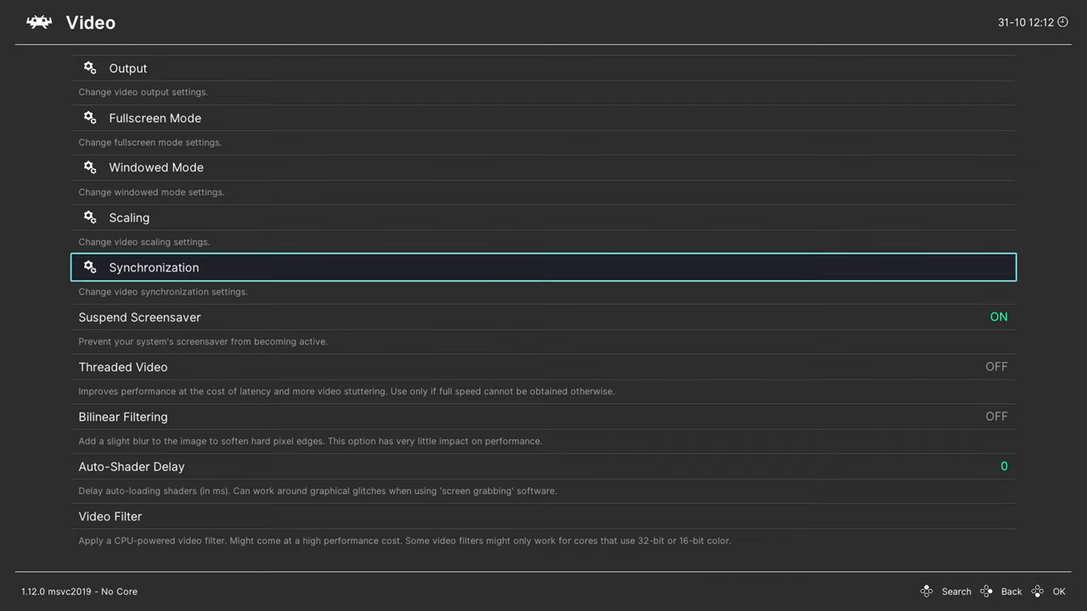
pyautogui.press('Return')
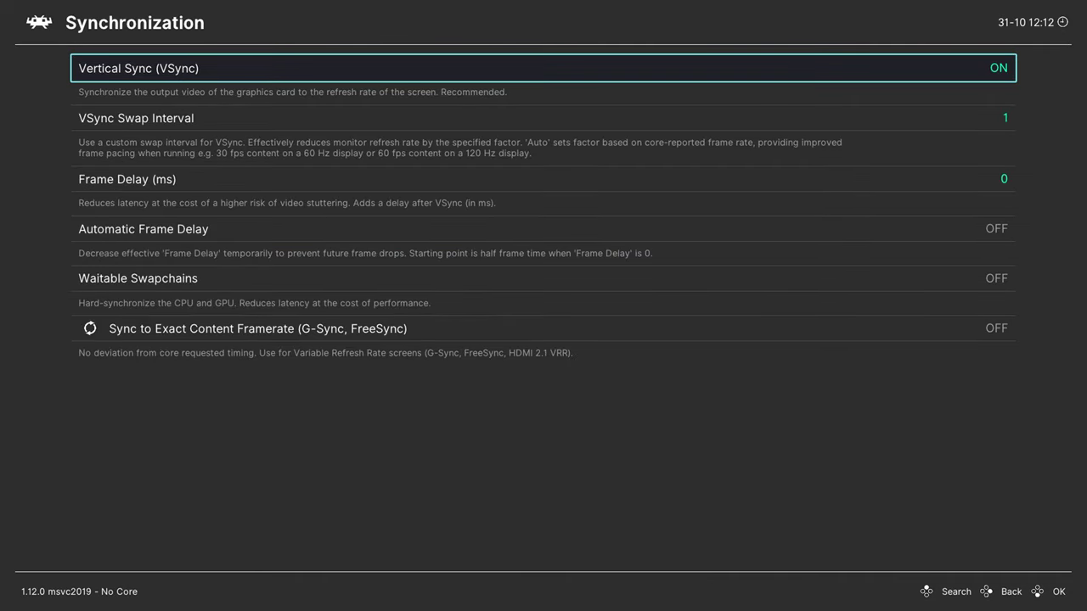
pyautogui.press('Down')
pyautogui.press('Down')
pyautogui.press('Down')
pyautogui.press('Return')
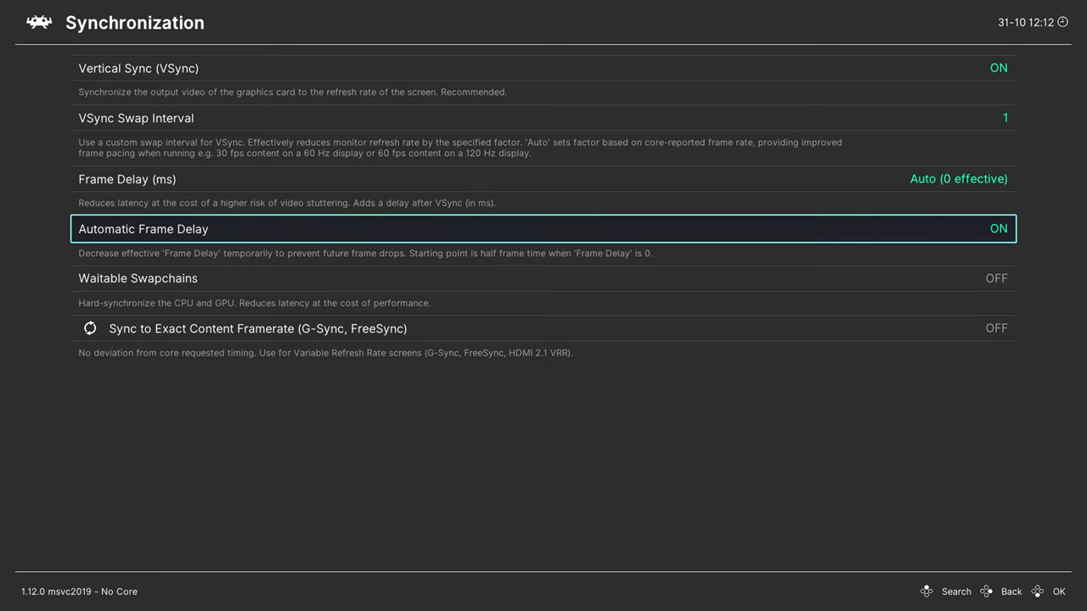
pyautogui.press('BackSpace')
pyautogui.press('Up')
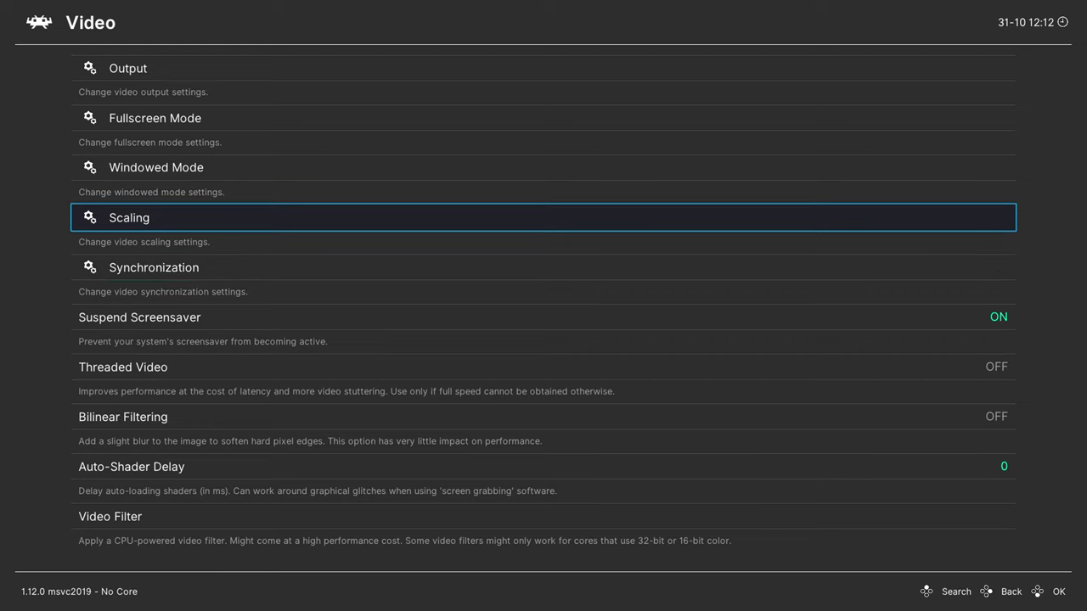
pyautogui.press('Return')
pyautogui.press('Return')
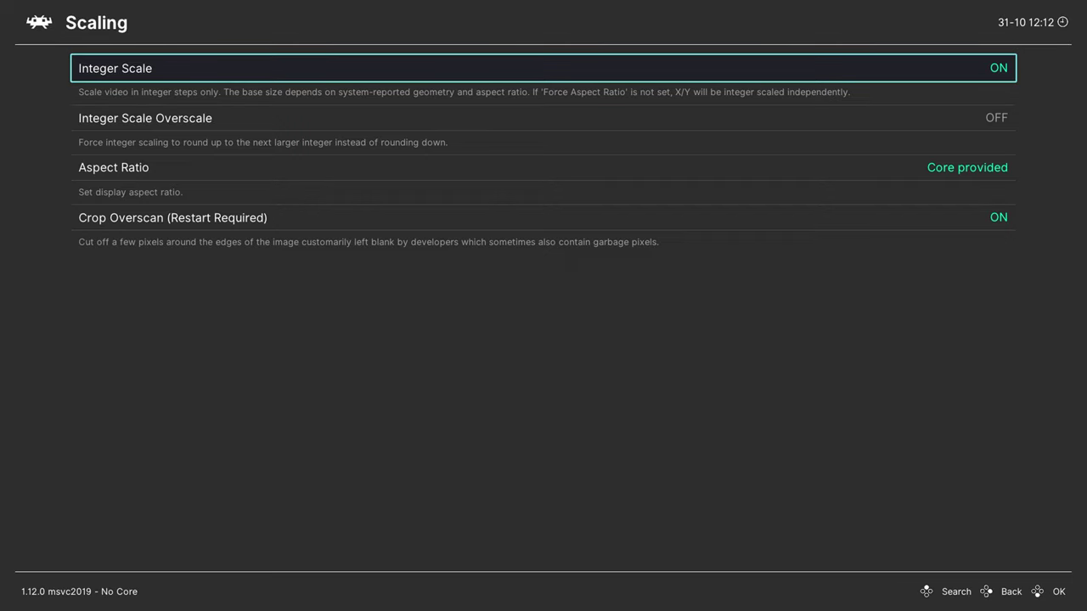
pyautogui.press('BackSpace')
pyautogui.press('BackSpace')
pyautogui.press('Left')
# Save the current configuration to retroarch.cfg from Main Menu > Configuration File
pyautogui.press('Up')
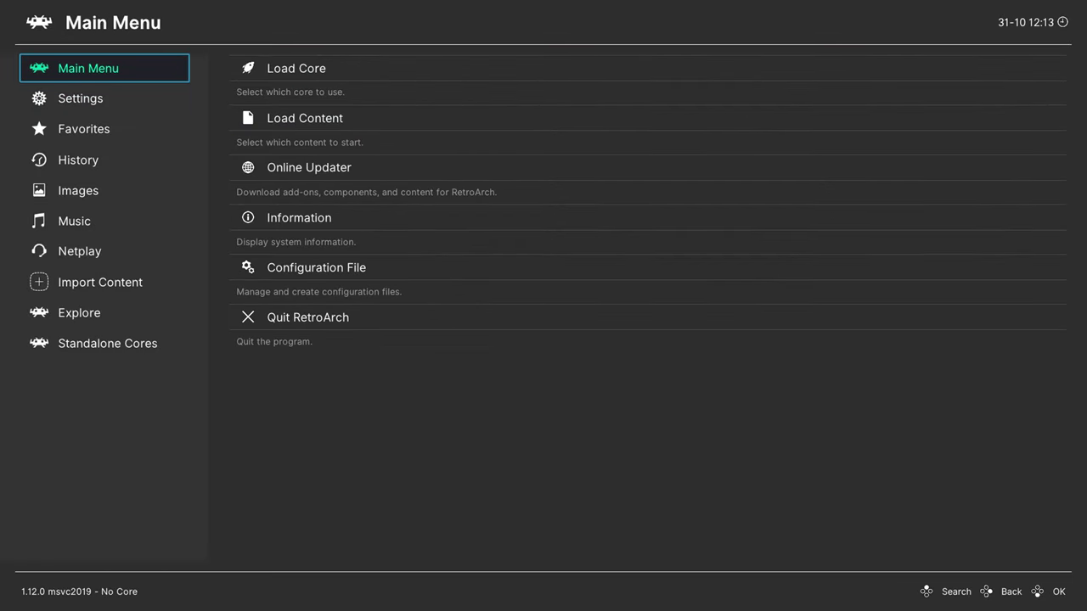
pyautogui.press('Right')
pyautogui.press('Down')
pyautogui.press('Down')
pyautogui.press('Down')
pyautogui.press('Down')
pyautogui.press('Return')
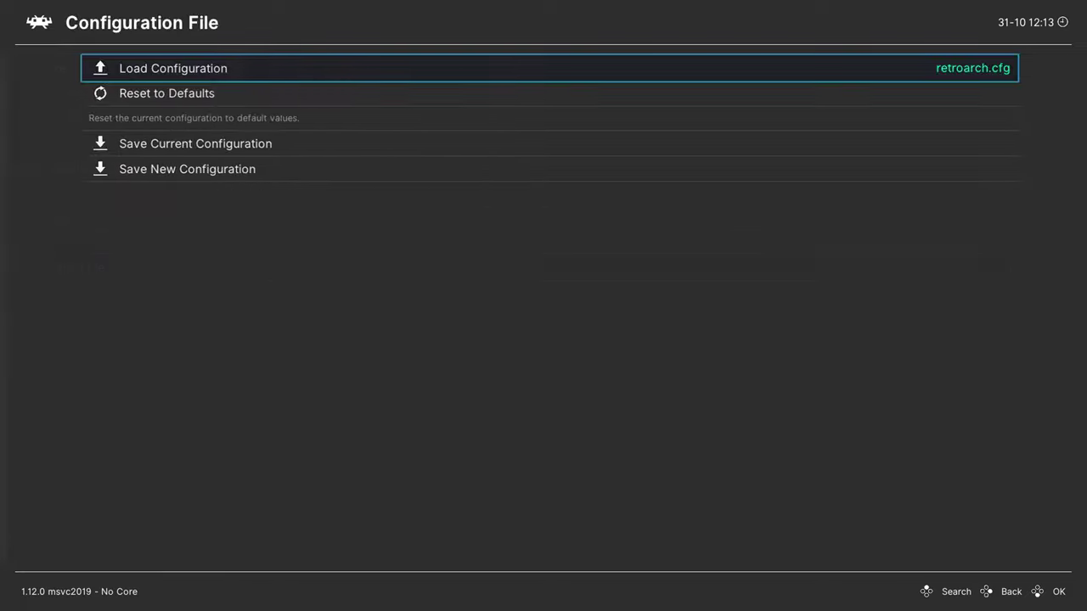
pyautogui.press('Down')
# Quit RetroArch from the Main Menu
pyautogui.press('Down')
pyautogui.press('Return')
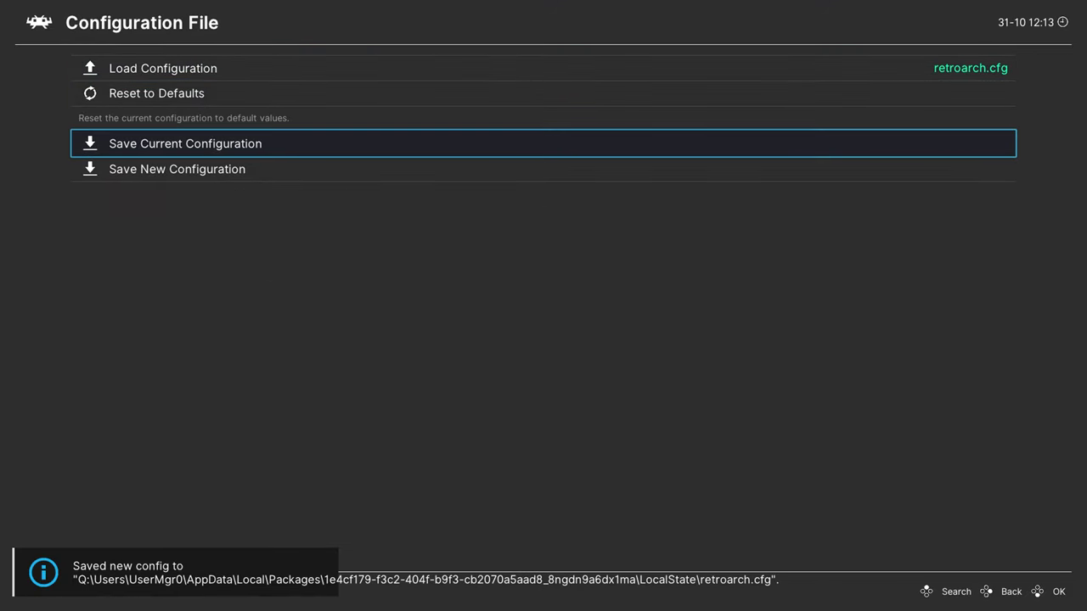
pyautogui.press('BackSpace')
pyautogui.press('Down')
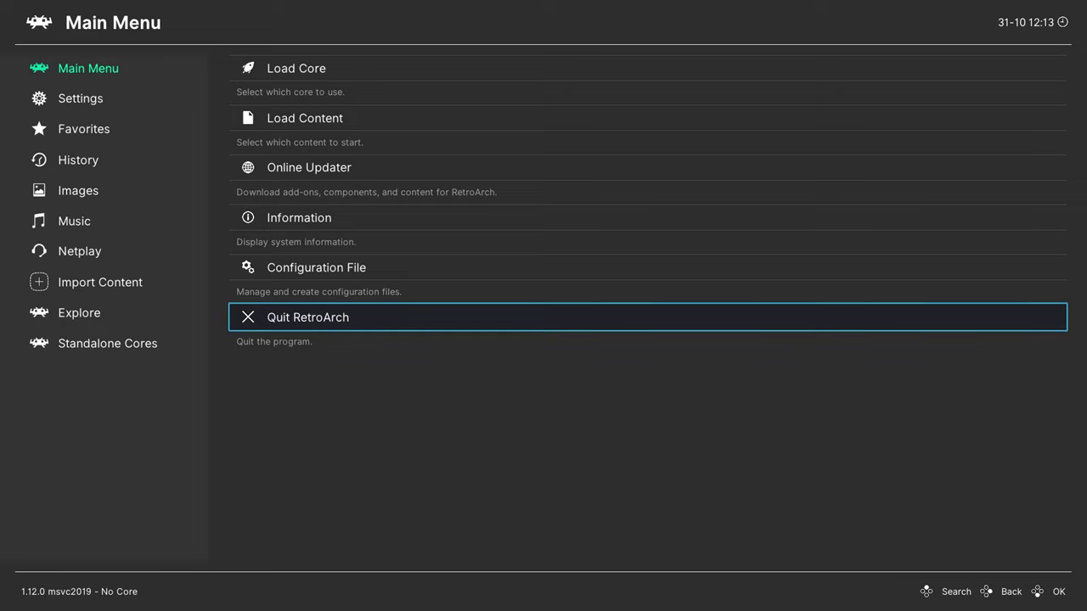
pyautogui.press('Return')
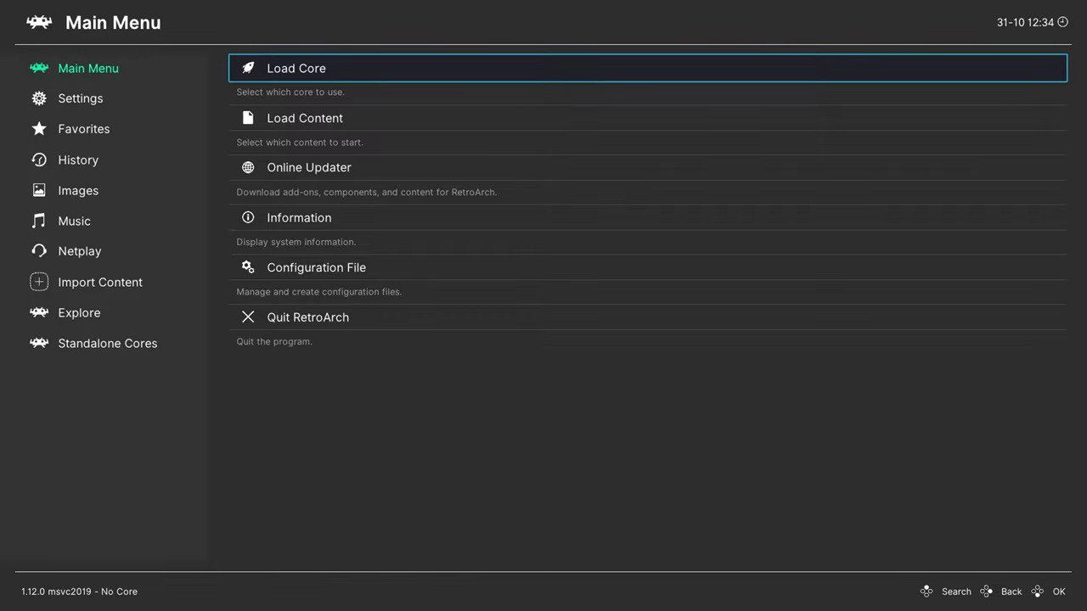
# In Load Content, browse E:\Games\Gameboy Advance Games to the Ace Combat Advance archive
pyautogui.press('Down')
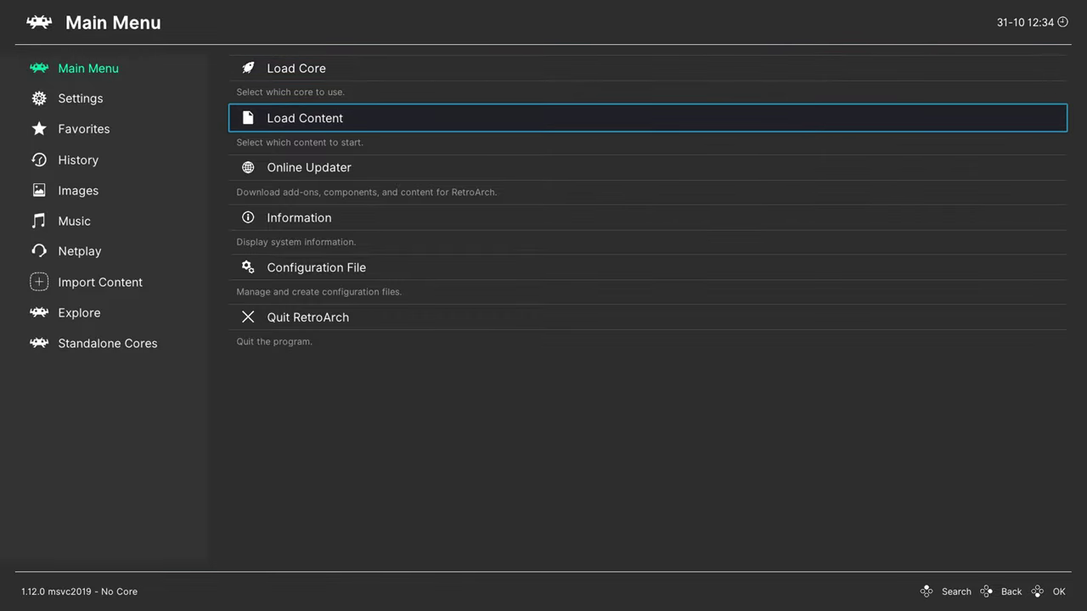
pyautogui.press('Return')
pyautogui.press('Down')
pyautogui.press('Down')
pyautogui.press('Down')
pyautogui.press('Down')
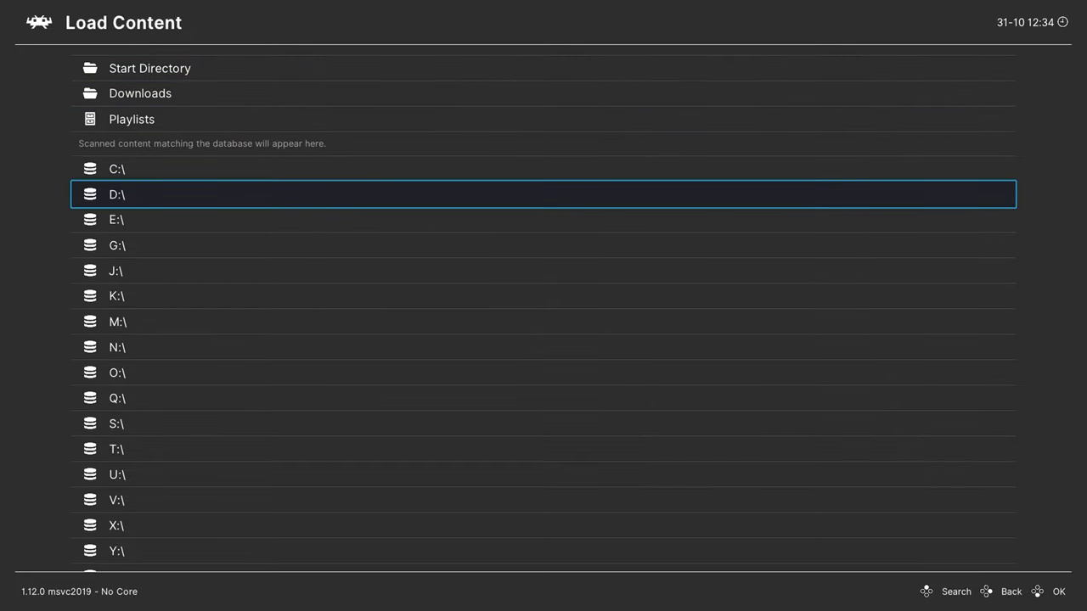
pyautogui.press('Down')
pyautogui.press('Return')
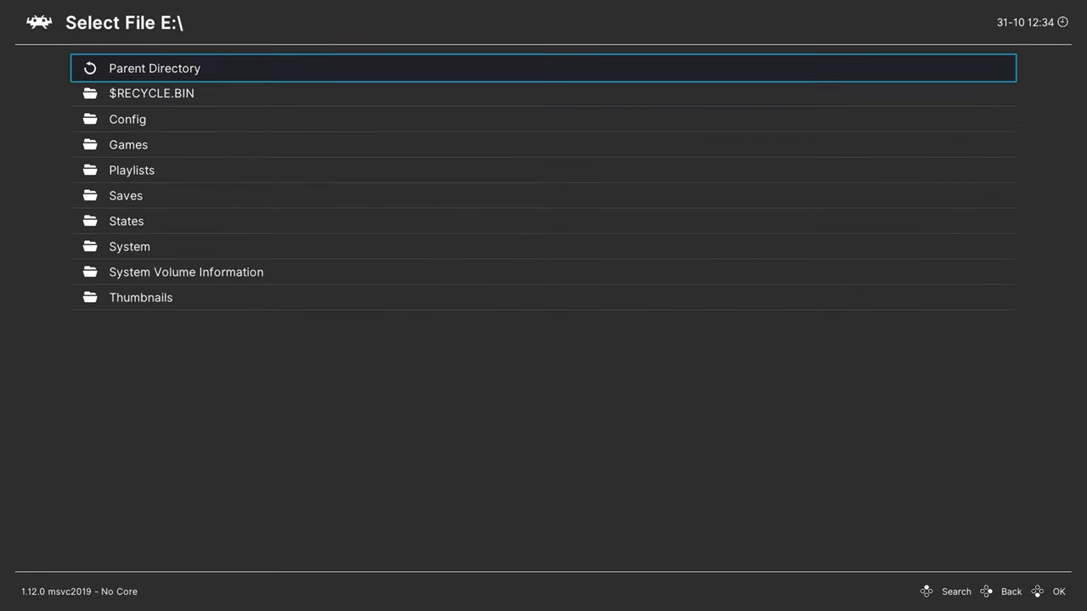
pyautogui.press('Down')
pyautogui.press('Down')
pyautogui.press('Return')
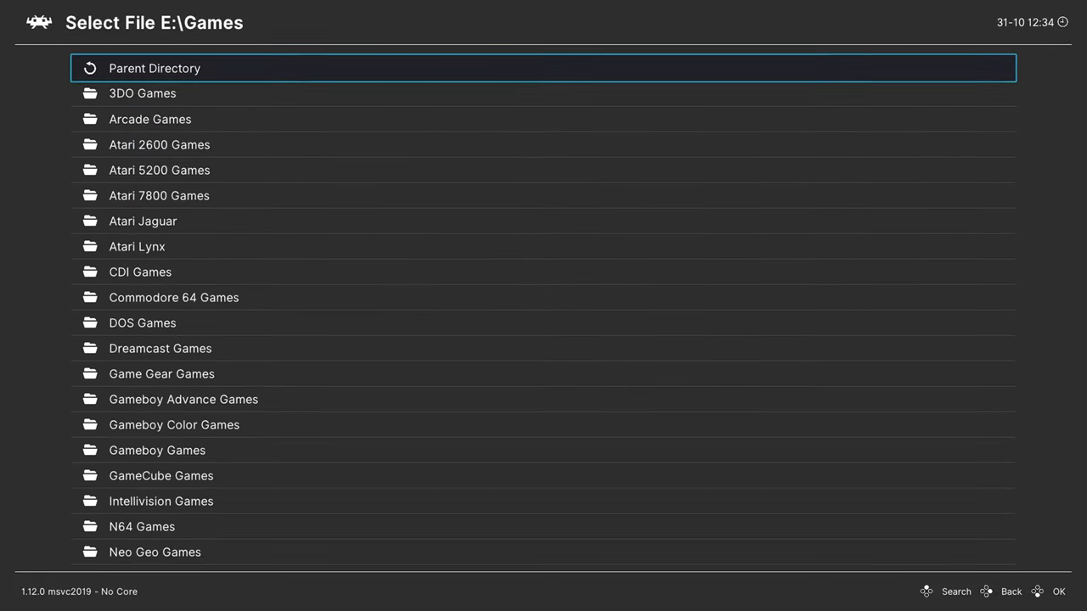
pyautogui.press('Down')
pyautogui.press('Down')
pyautogui.press('Down')
pyautogui.press('Down')
pyautogui.press('Down')
pyautogui.press('Down')
pyautogui.press('Down')
pyautogui.press('Down')
pyautogui.press('Down')
pyautogui.press('Down')
pyautogui.press('Down')
pyautogui.press('Down')
pyautogui.press('Down')
pyautogui.press('Down')
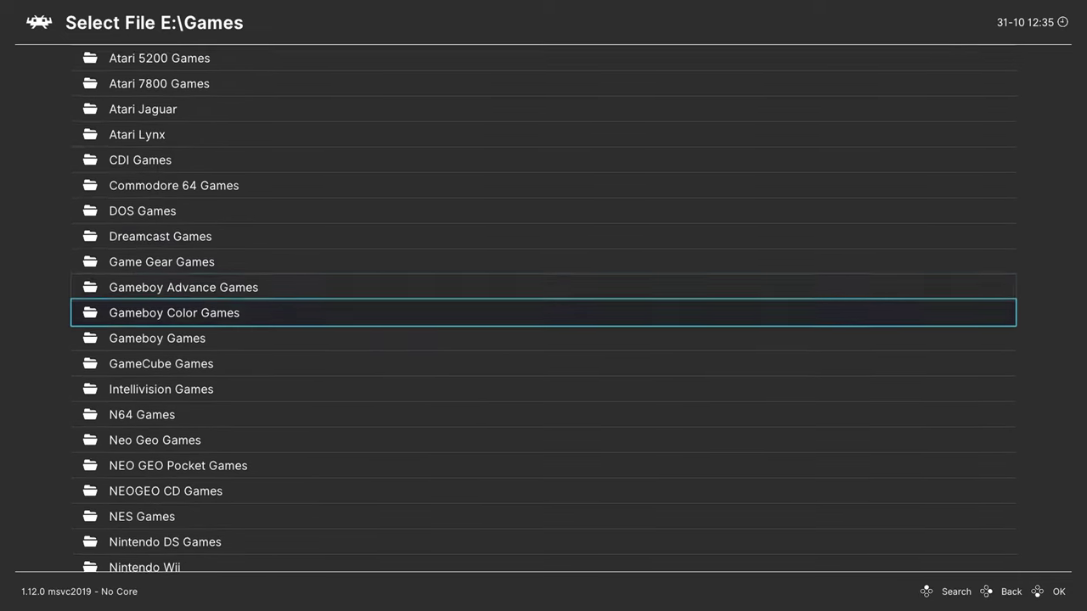
pyautogui.press('Up')
pyautogui.press('Return')
pyautogui.press('Down')
pyautogui.press('Return')
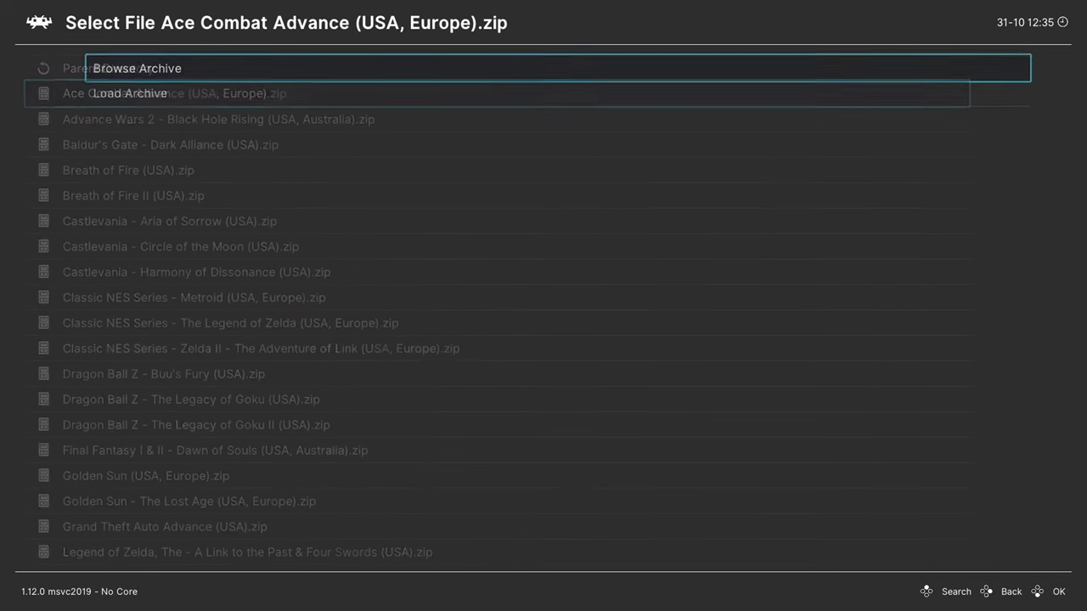
# Load the archive and launch it with the Nintendo - Game Boy Advance (mGBA) core
pyautogui.press('Down')
pyautogui.press('Return')
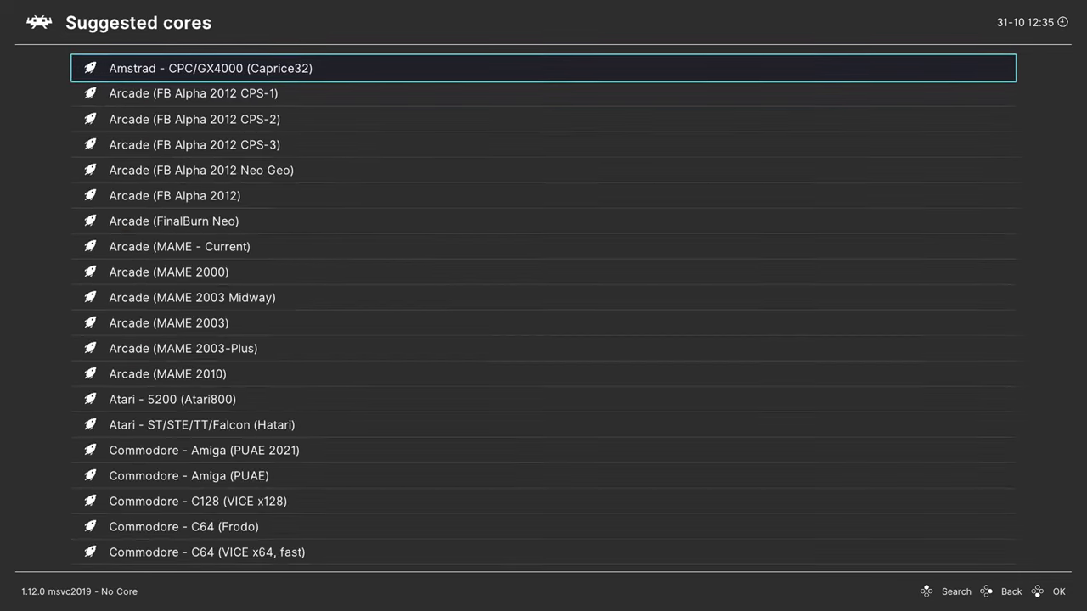
pyautogui.press('Down')
pyautogui.press('Down')
pyautogui.press('Down')
pyautogui.press('Down')
pyautogui.press('Down')
pyautogui.press('Down')
pyautogui.press('Down')
pyautogui.press('Down')
pyautogui.press('Down')
pyautogui.press('Down')
pyautogui.press('Down')
pyautogui.press('Down')
pyautogui.press('Down')
pyautogui.press('Down')
pyautogui.press('Down')
pyautogui.press('Down')
pyautogui.press('Down')
pyautogui.press('Down')
pyautogui.press('Down')
pyautogui.press('Down')
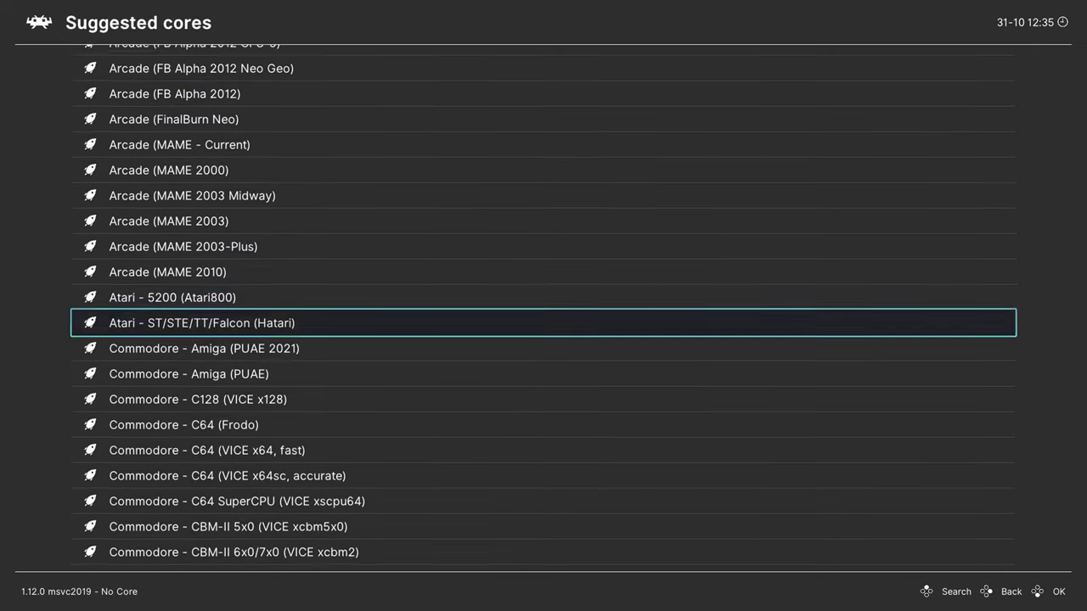
pyautogui.press('Down')
pyautogui.press('Down')
pyautogui.press('Down')
pyautogui.press('Down')
pyautogui.press('Down')
pyautogui.press('Down')
pyautogui.press('Down')
pyautogui.press('Down')
pyautogui.press('Down')
pyautogui.press('Down')
pyautogui.press('Down')
pyautogui.press('Down')
pyautogui.press('Up')
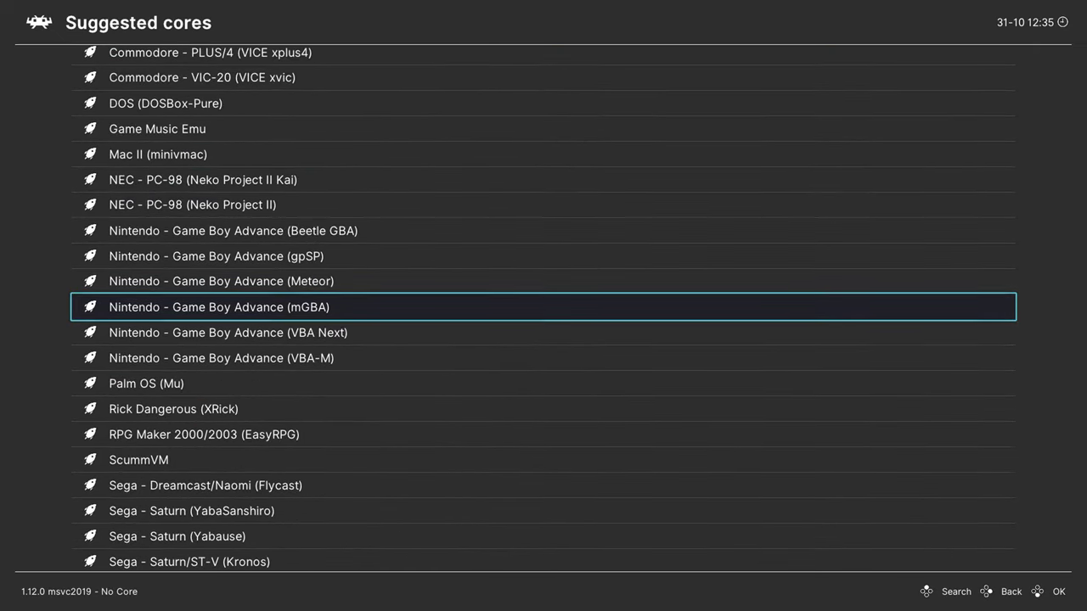
pyautogui.press('Return')
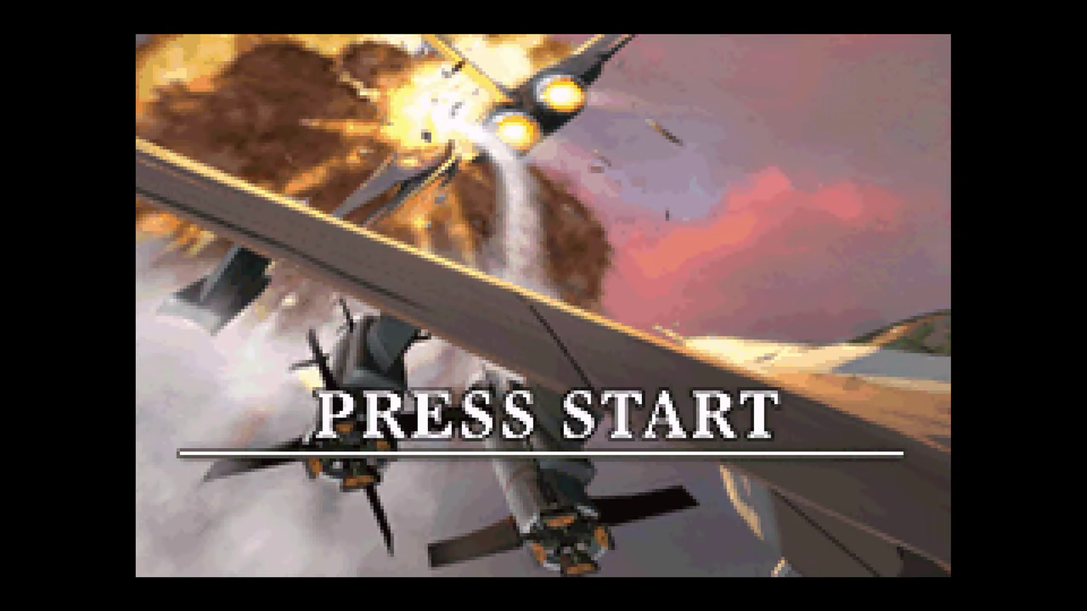
# Bring up the Quick Menu over the running Ace Combat Advance game
pyautogui.press('F1')
pyautogui.press('F1')
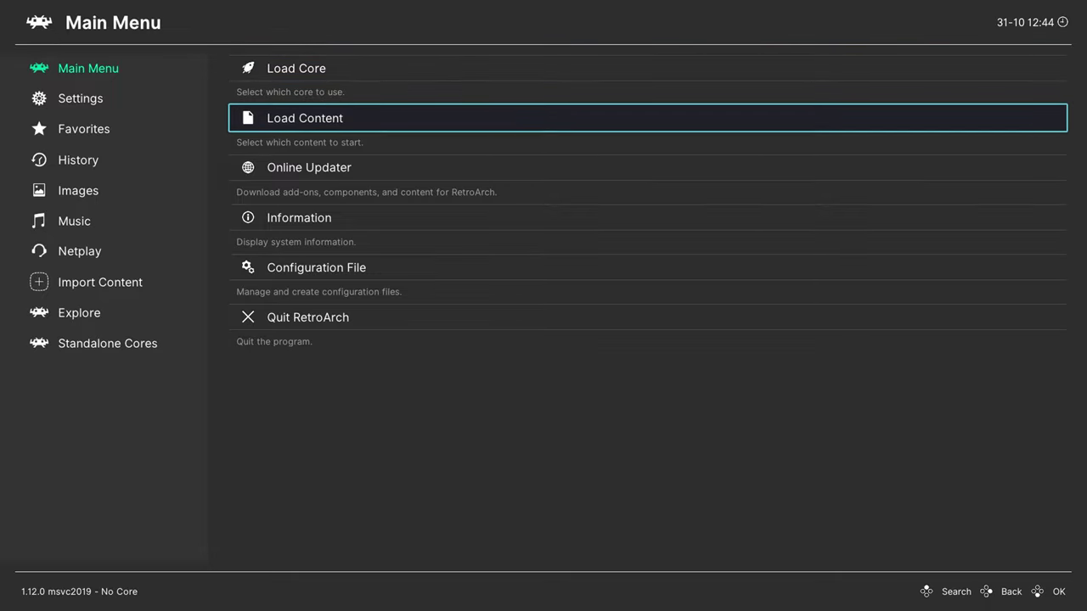
# Look through Import Content's scan options down to Manual Scan, then go up past Images to Settings
pyautogui.press('Left')
pyautogui.press('Down')
pyautogui.press('Down')
pyautogui.press('Down')
pyautogui.press('Down')
pyautogui.press('Down')
pyautogui.press('Down')
pyautogui.press('Down')
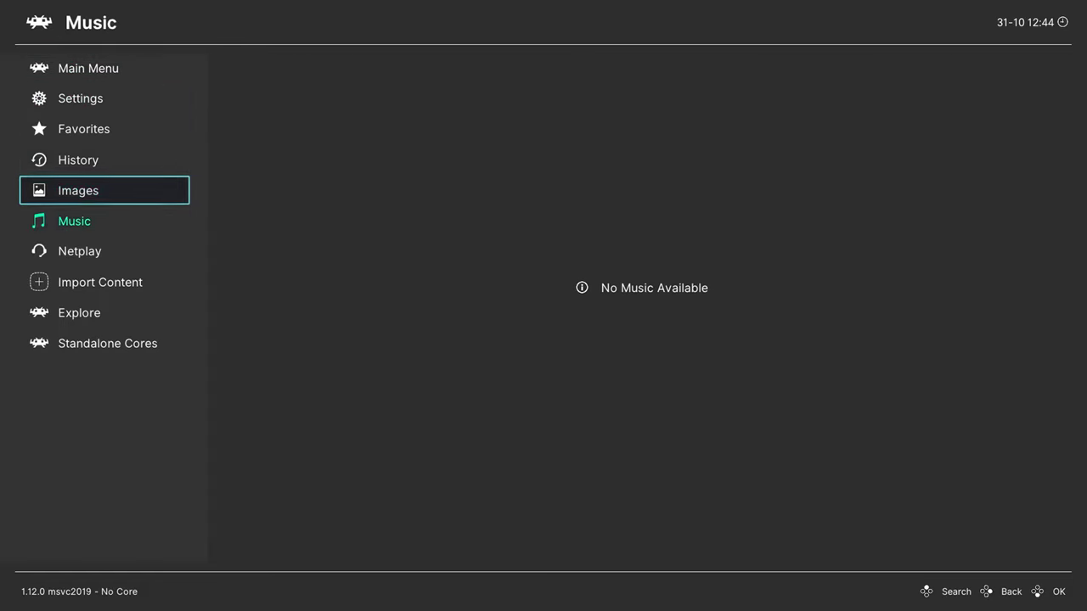
pyautogui.press('Right')
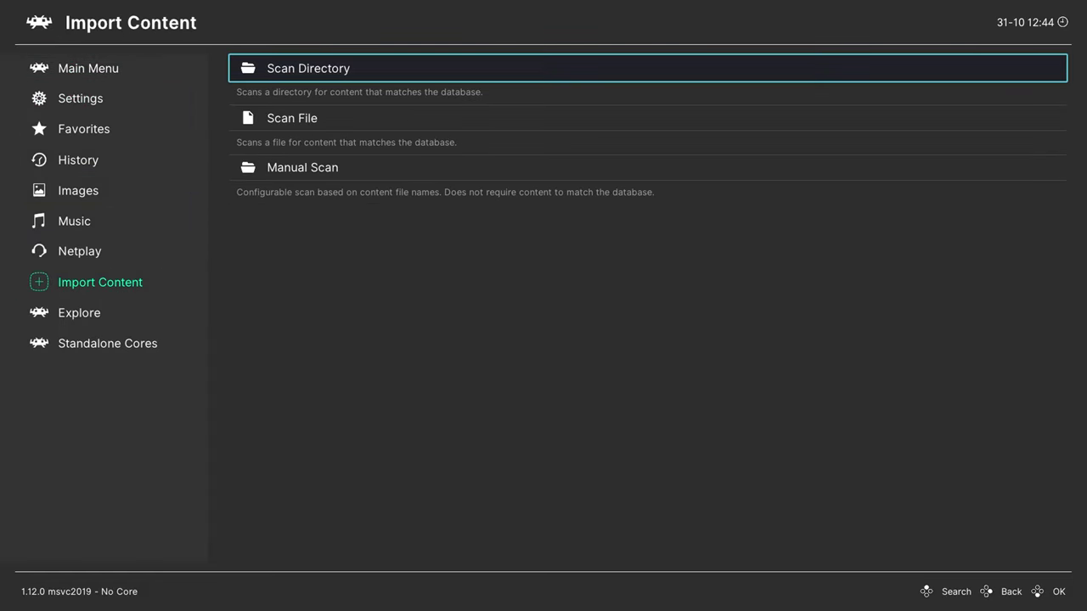
pyautogui.press('Down')
pyautogui.press('Down')
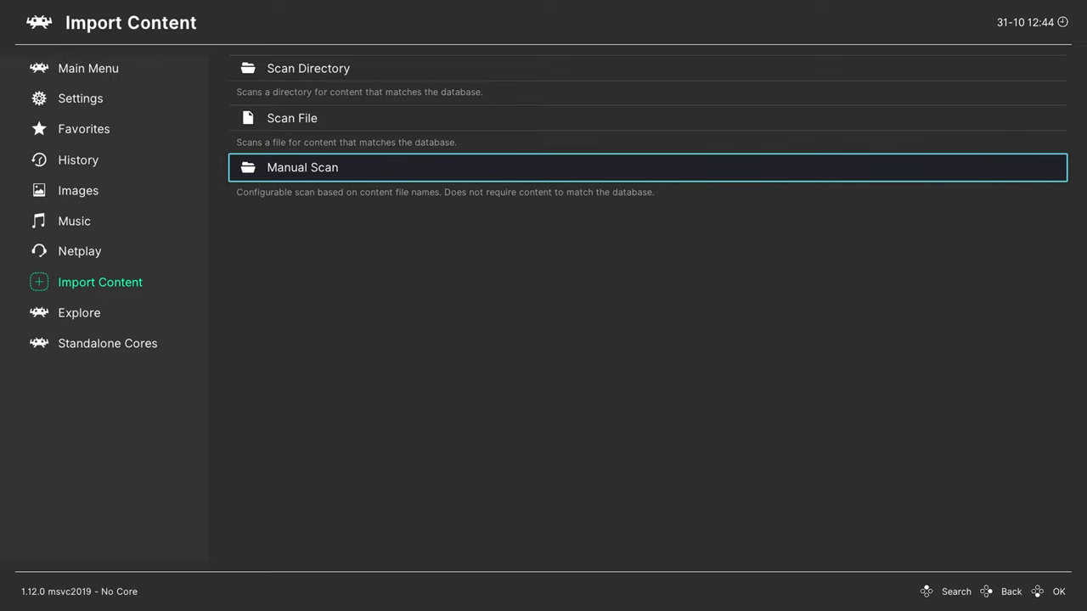
pyautogui.press('Left')
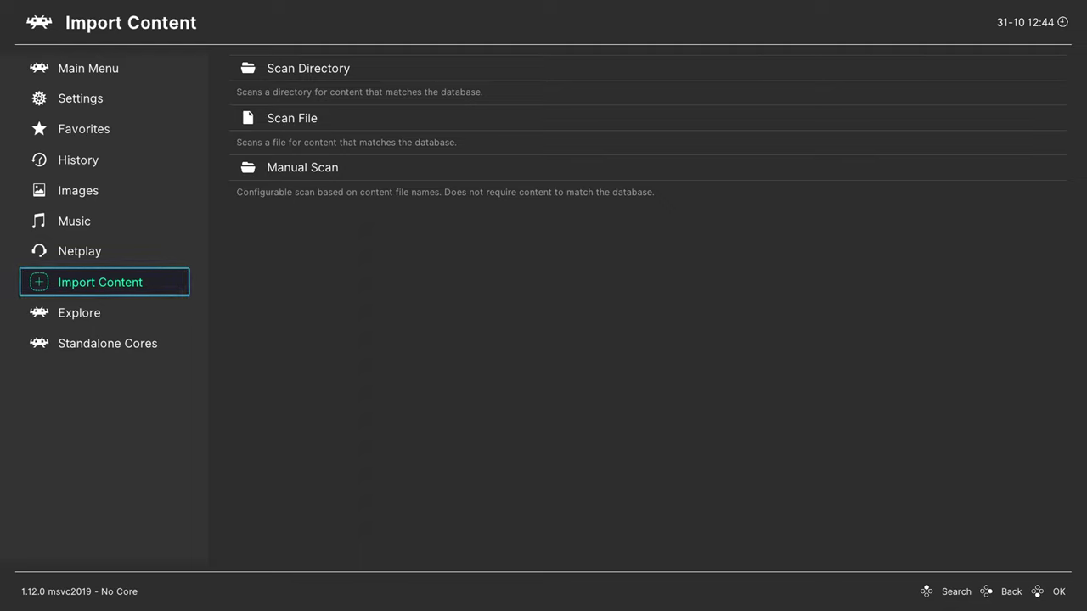
pyautogui.press('Up')
pyautogui.press('Up')
pyautogui.press('Up')
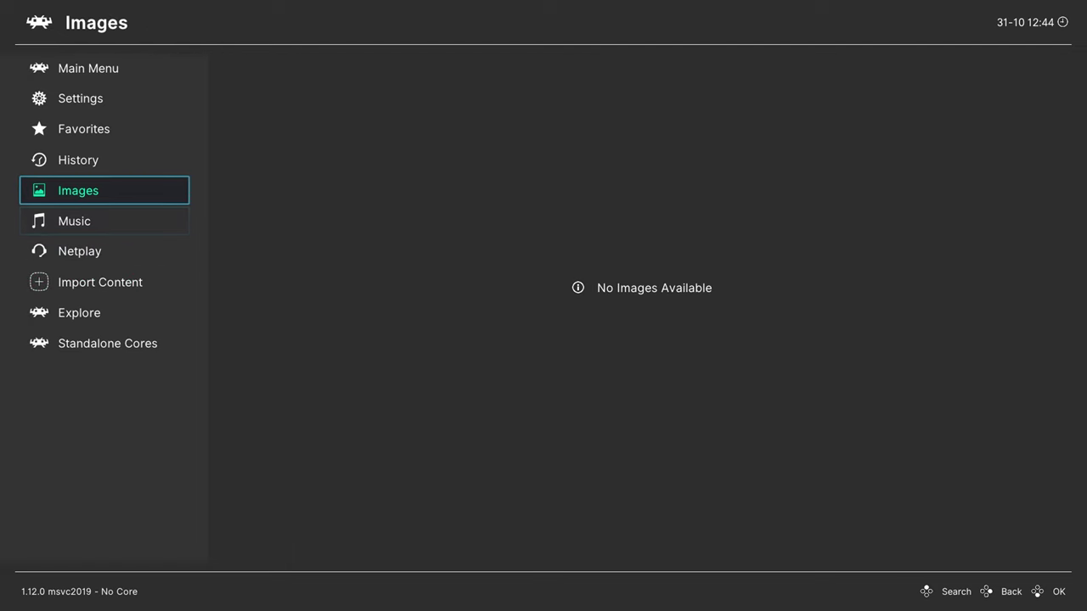
pyautogui.press('Up')
pyautogui.press('Up')
pyautogui.press('Up')
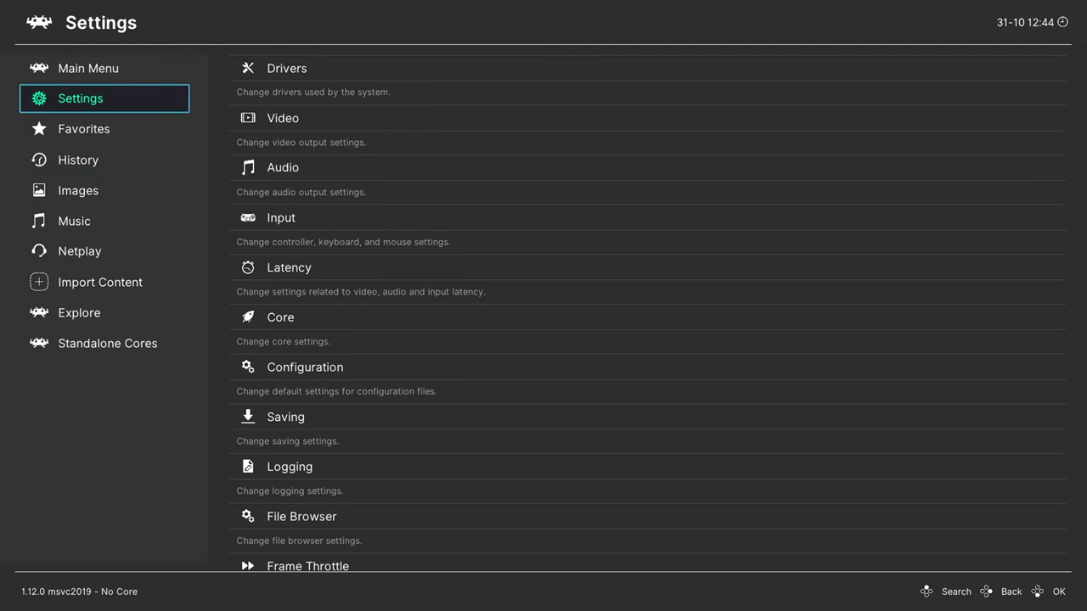
# In User Interface > Menu Item Visibility, hide the Explore tab
pyautogui.press('Right')
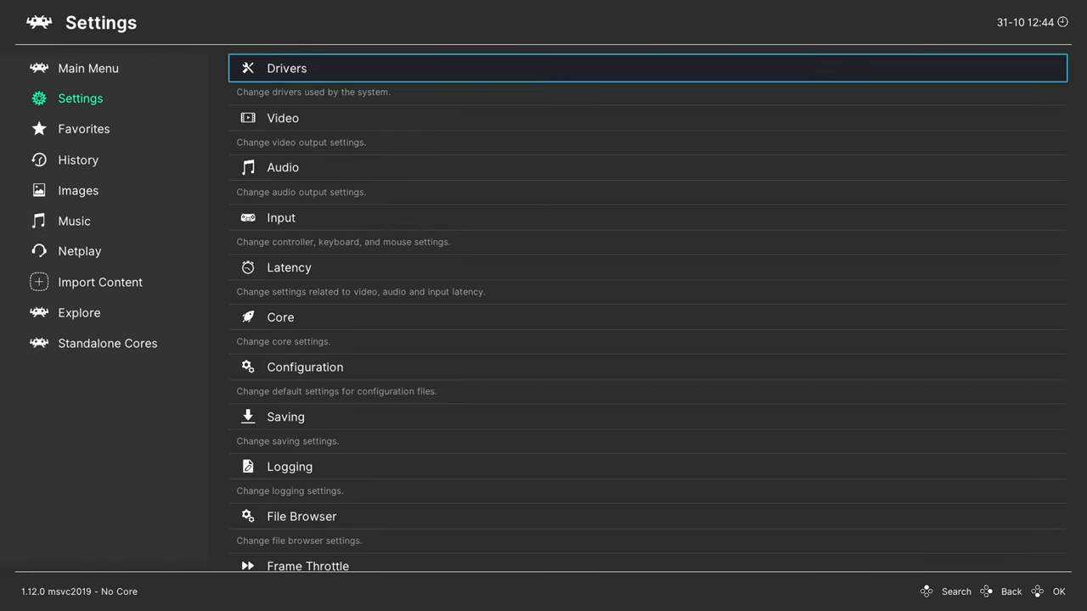
pyautogui.press('Down')
pyautogui.press('Down')
pyautogui.press('Down')
pyautogui.press('Down')
pyautogui.press('Down')
pyautogui.press('Down')
pyautogui.press('Down')
pyautogui.press('Down')
pyautogui.press('Down')
pyautogui.press('Down')
pyautogui.press('Down')
pyautogui.press('Down')
pyautogui.press('Down')
pyautogui.press('Down')
pyautogui.press('Down')
pyautogui.press('Up')
pyautogui.press('Up')
pyautogui.press('Up')
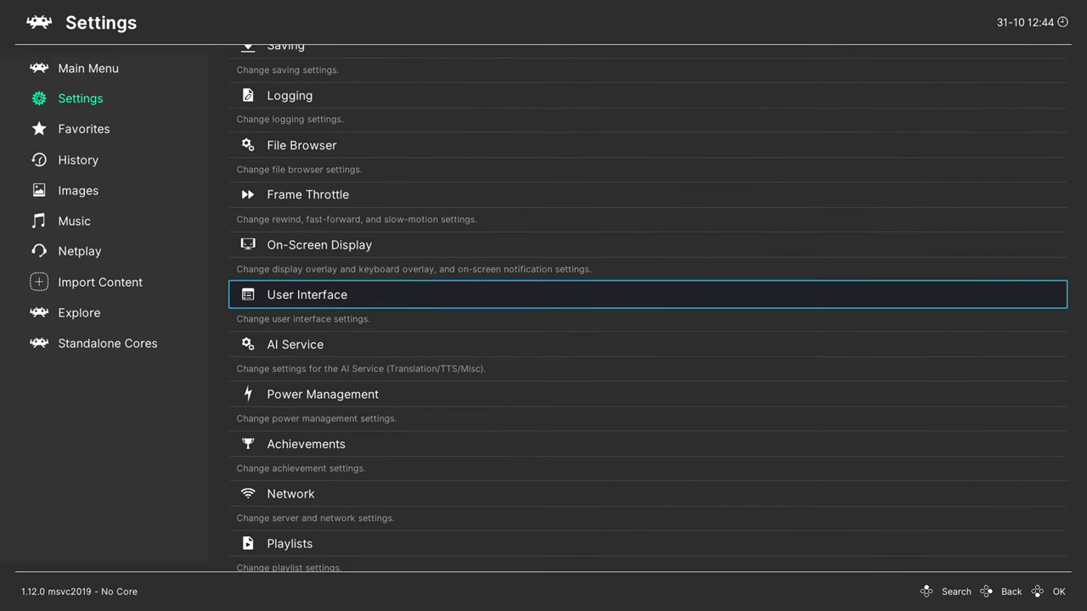
pyautogui.press('Return')
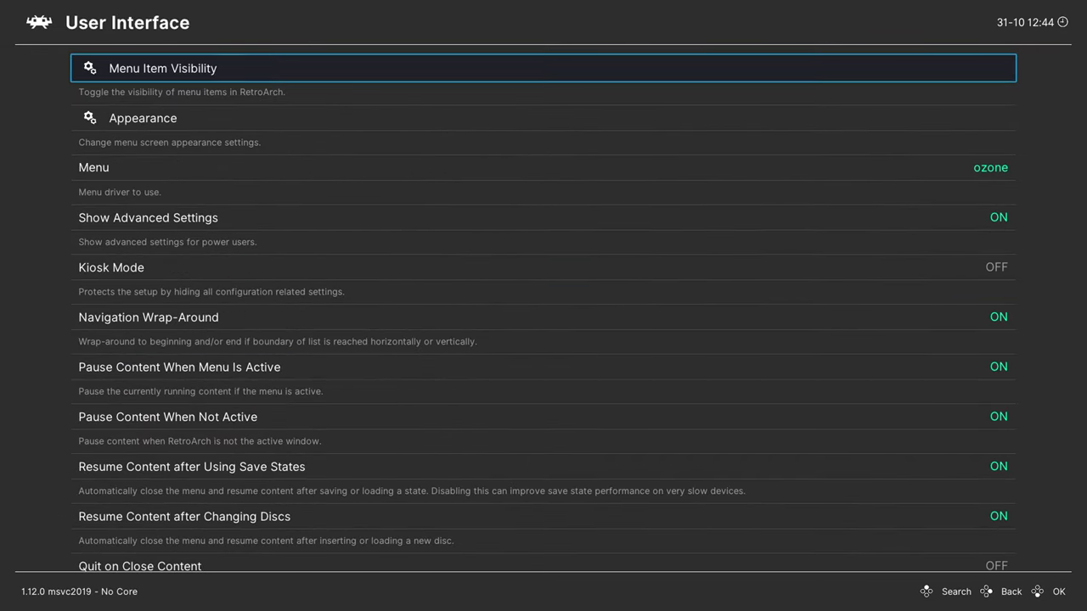
pyautogui.press('Return')
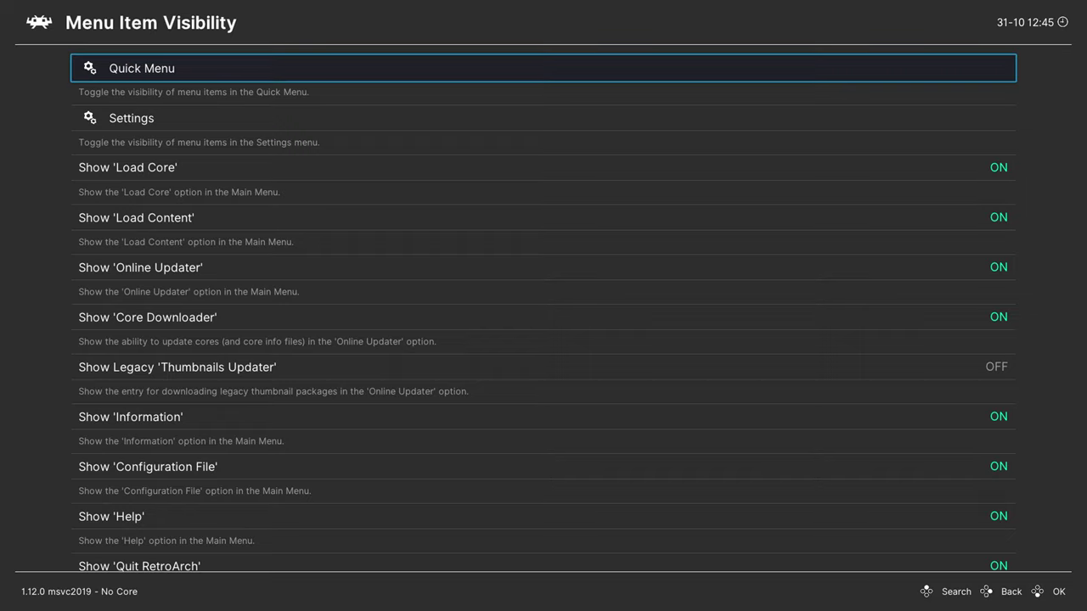
pyautogui.press('Down')
pyautogui.press('Down')
pyautogui.press('Down')
pyautogui.press('Down')
pyautogui.press('Down')
pyautogui.press('Down')
pyautogui.press('Down')
pyautogui.press('Down')
pyautogui.press('Down')
pyautogui.press('Down')
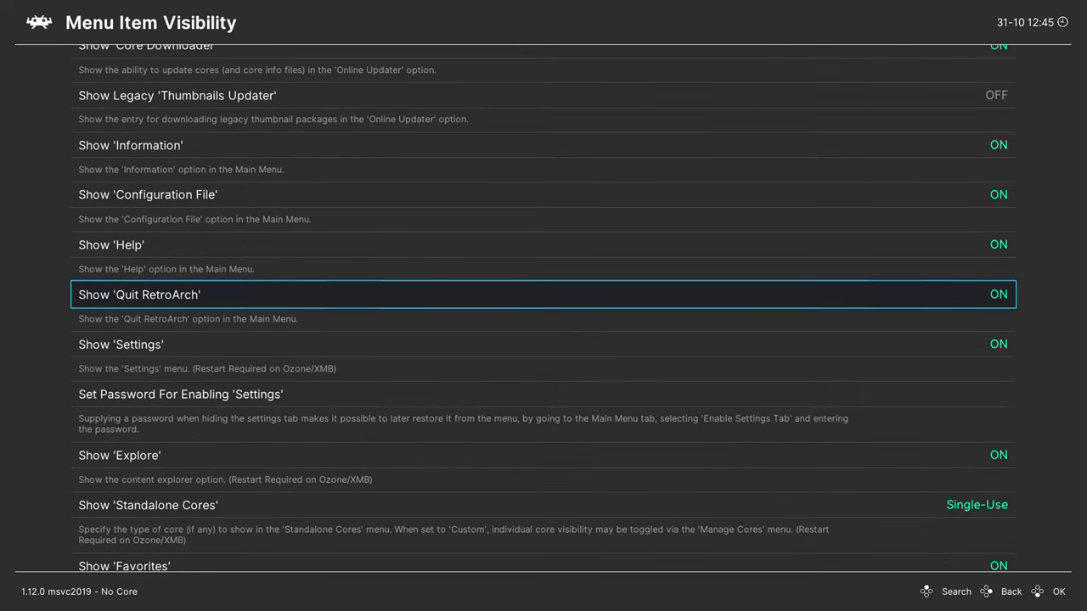
pyautogui.press('Down')
pyautogui.press('Down')
pyautogui.press('Down')
pyautogui.press('Return')
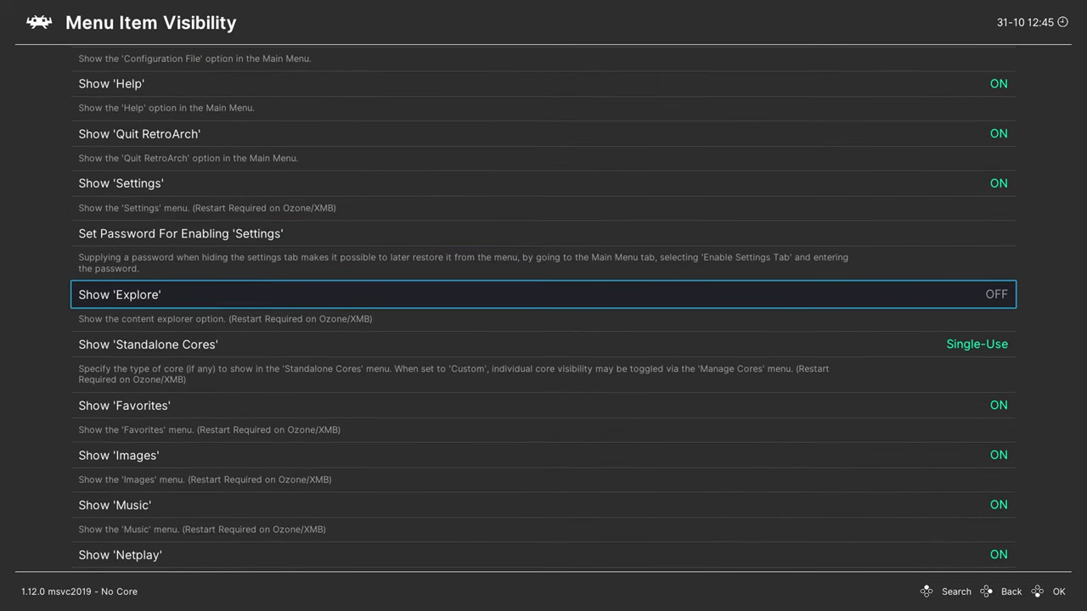
# Hide the Standalone Cores, Favorites, Images and Music tabs
pyautogui.press('Down')
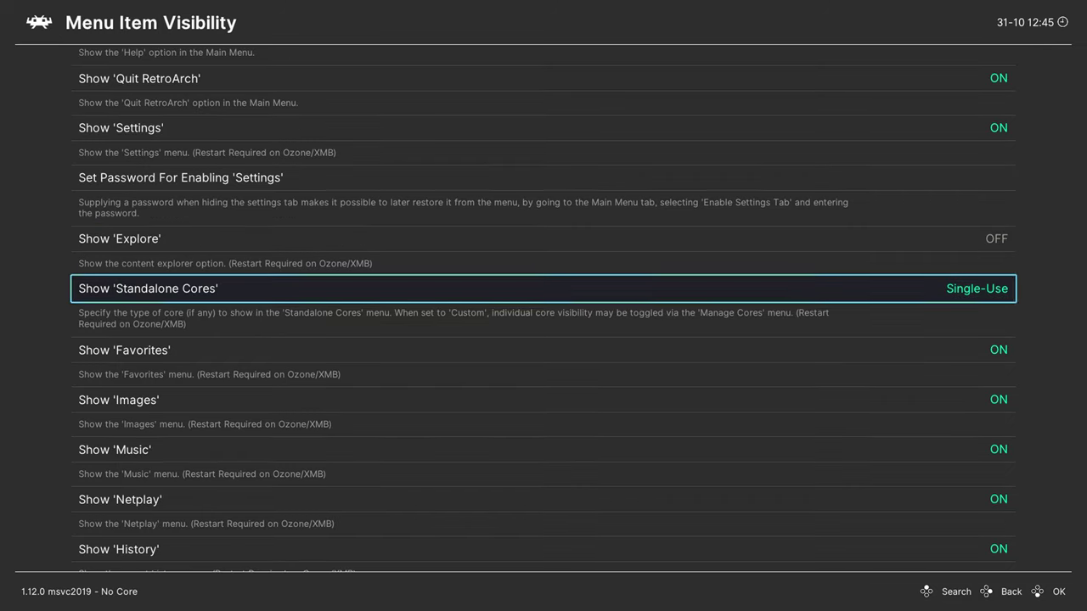
pyautogui.press('Return')
pyautogui.press('Up')
pyautogui.press('Up')
pyautogui.press('Return')
pyautogui.press('Down')
pyautogui.press('Return')
pyautogui.press('Down')
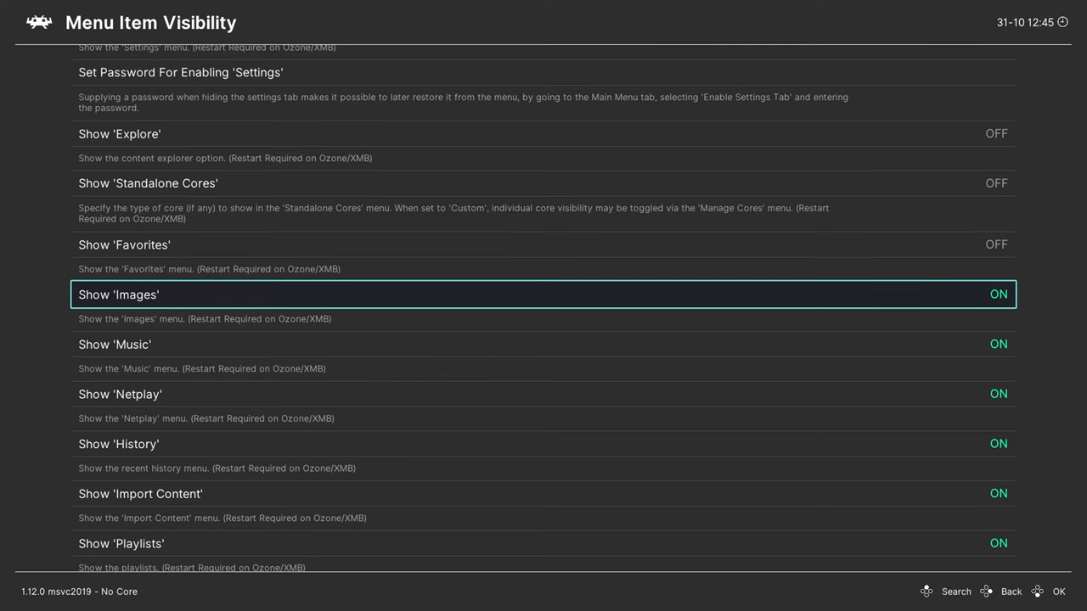
pyautogui.press('Return')
pyautogui.press('Down')
pyautogui.press('Return')
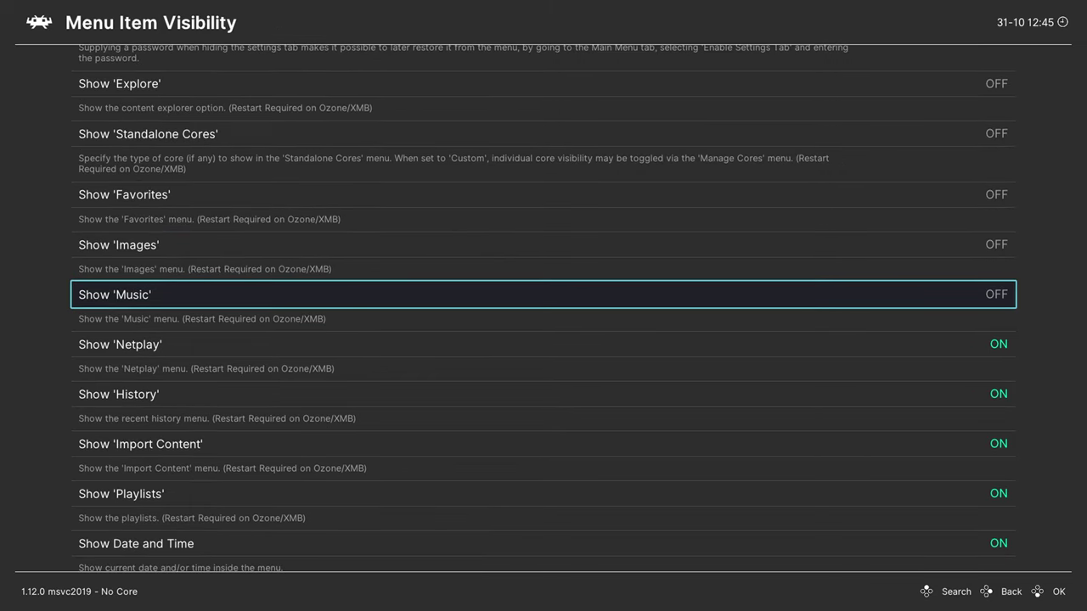
# Leave Menu Item Visibility and move to the Achievements settings
pyautogui.press('Down')
pyautogui.press('Down')
pyautogui.press('Down')
pyautogui.press('Down')
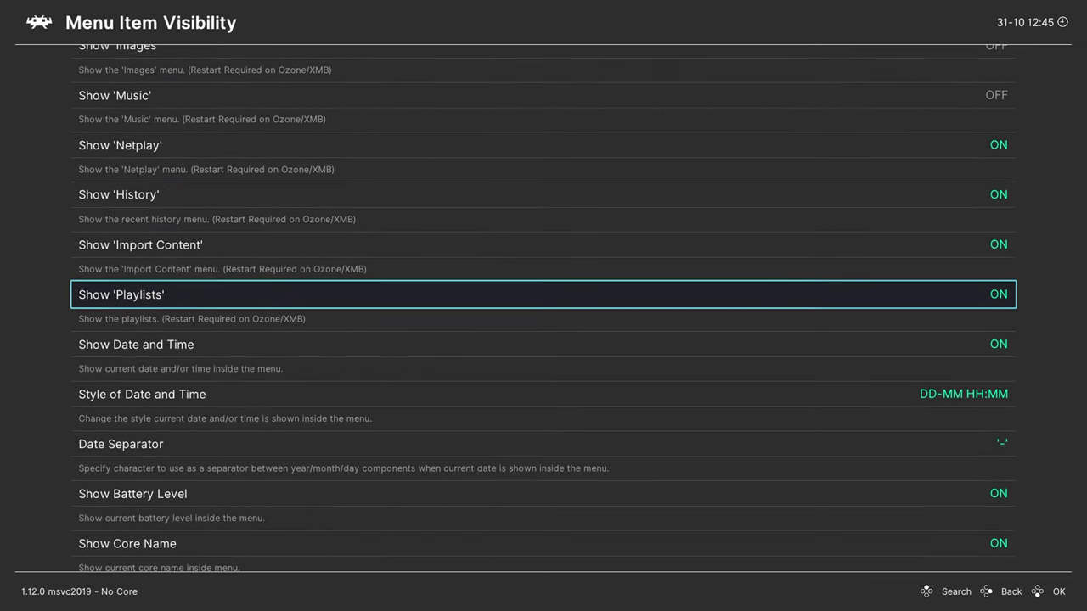
pyautogui.press('Down')
pyautogui.press('Down')
pyautogui.press('Down')
pyautogui.press('BackSpace')
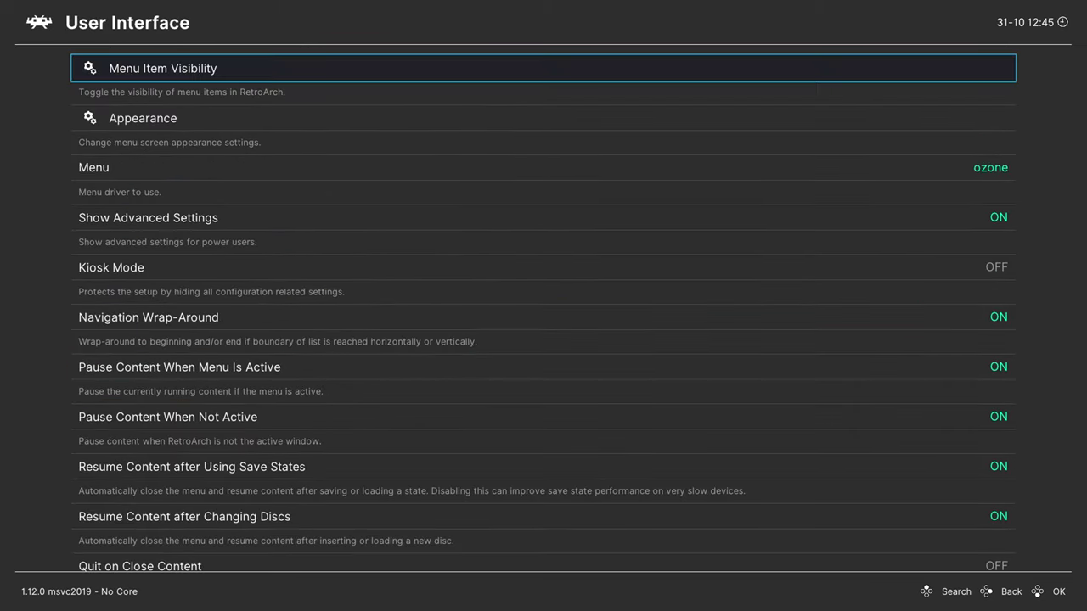
pyautogui.press('BackSpace')
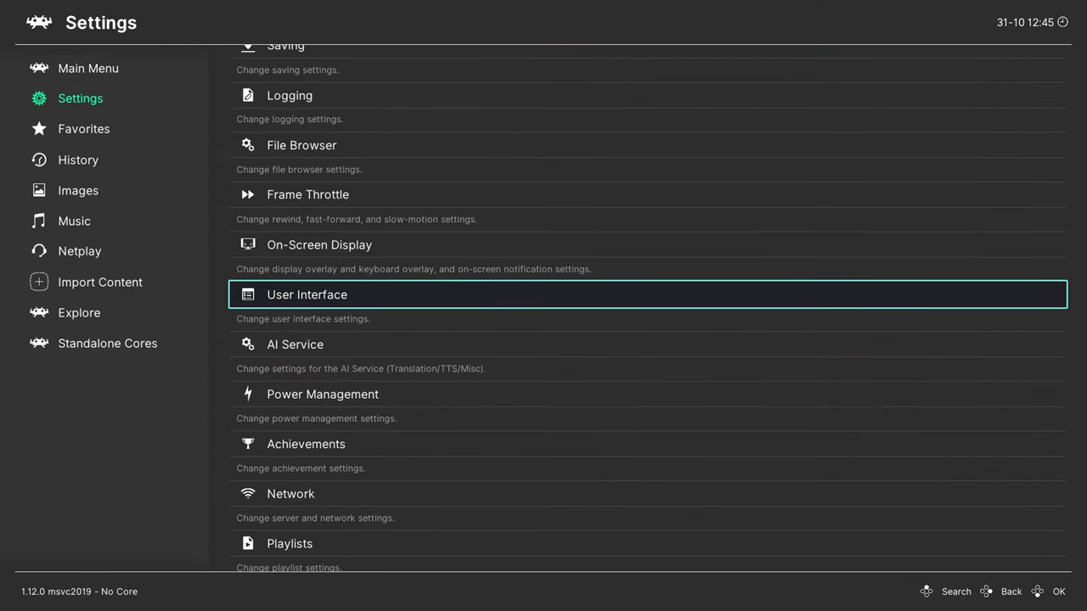
pyautogui.press('Down')
pyautogui.press('Down')
pyautogui.press('Down')
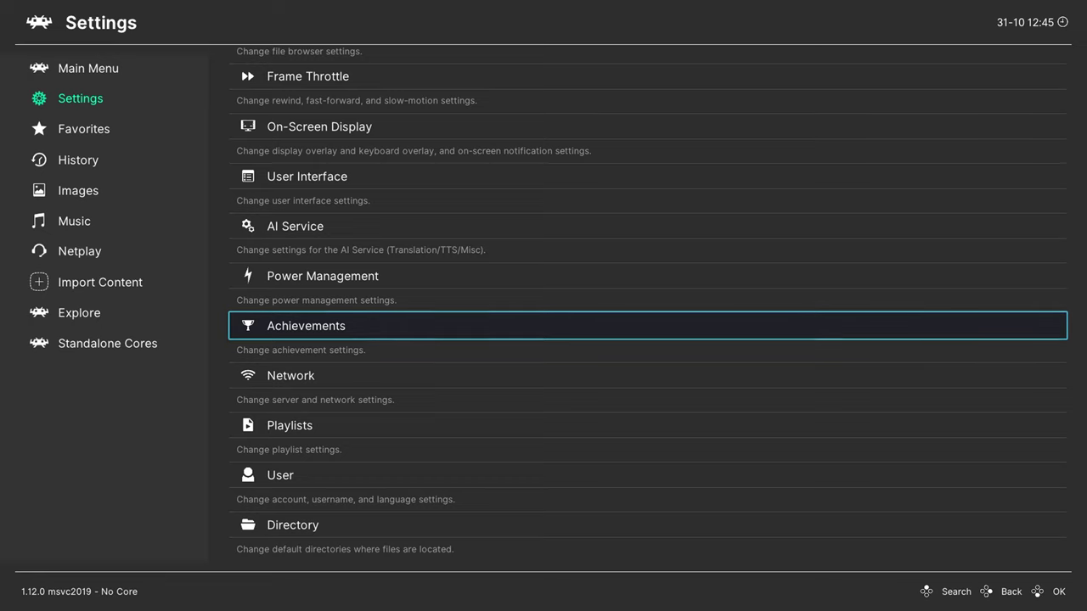
# Enable achievements, the unlock sound and Automatic Screenshot in the Achievements settings
pyautogui.press('Return')
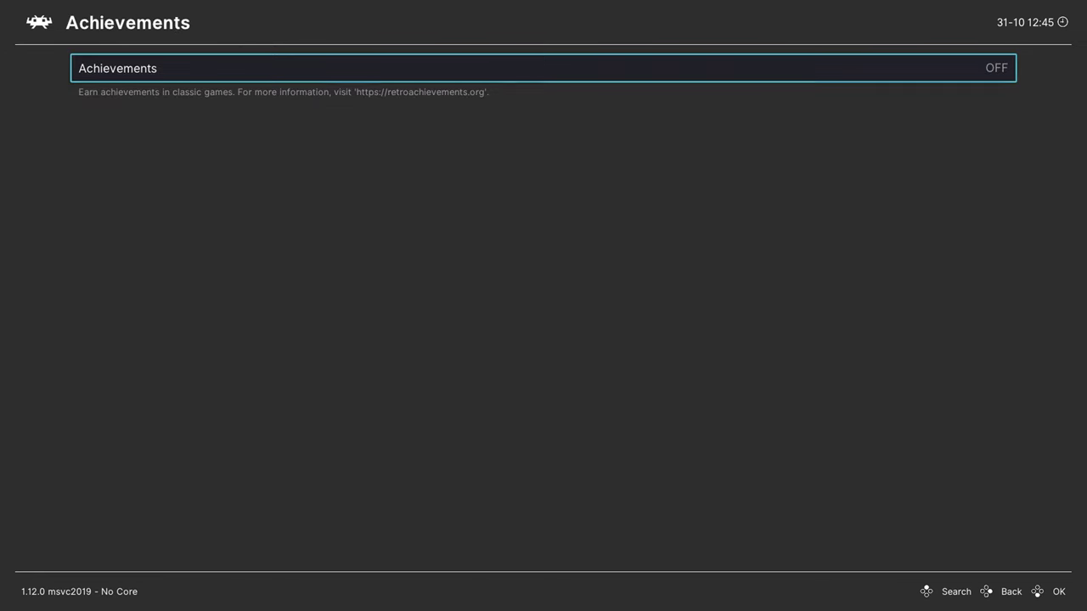
pyautogui.press('Return')
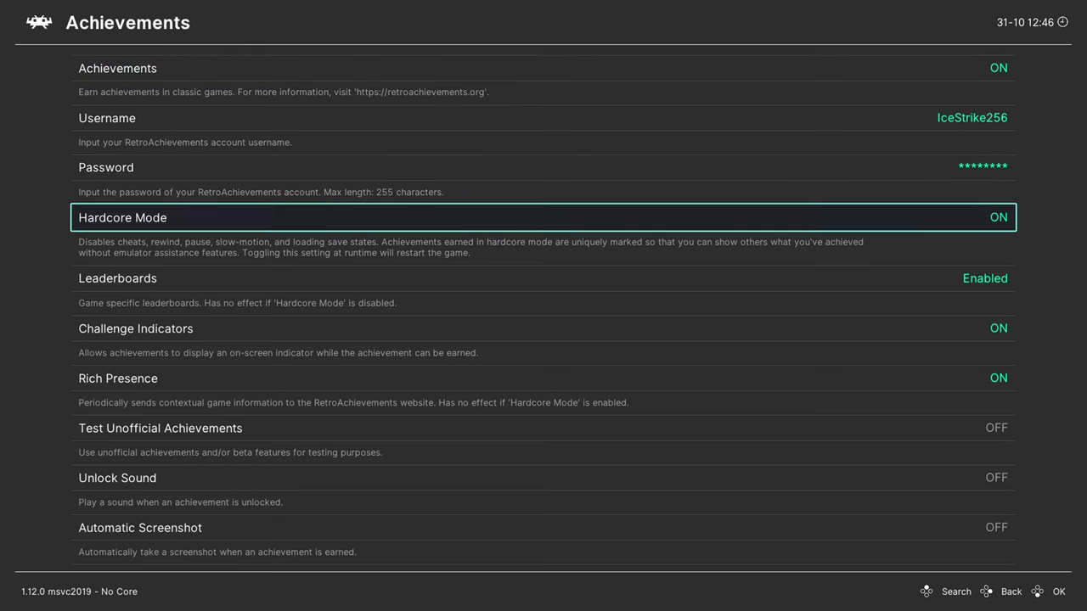
pyautogui.press('Down')
pyautogui.press('Down')
pyautogui.press('Down')
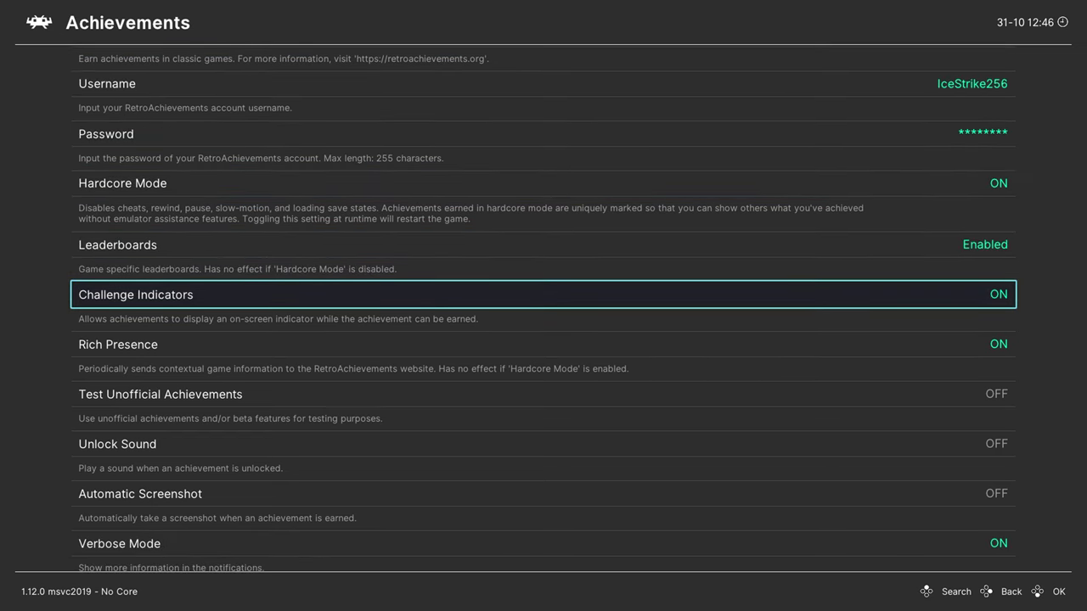
pyautogui.press('Down')
pyautogui.press('Down')
pyautogui.press('Down')
pyautogui.press('Return')
pyautogui.press('Down')
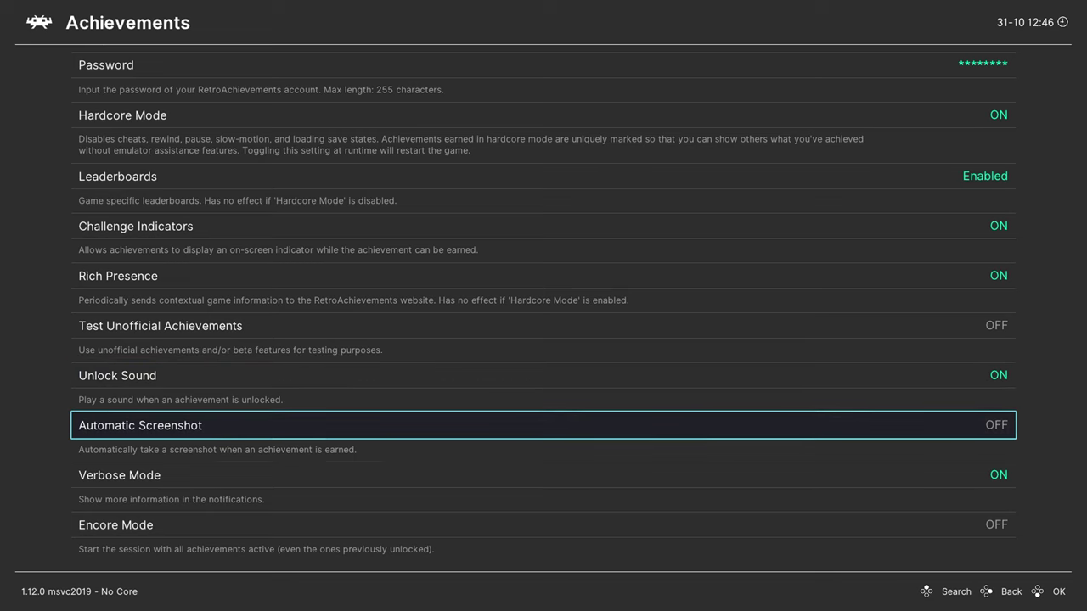
pyautogui.press('Return')
pyautogui.press('Down')
pyautogui.press('Down')
pyautogui.press('Down')
pyautogui.press('Down')
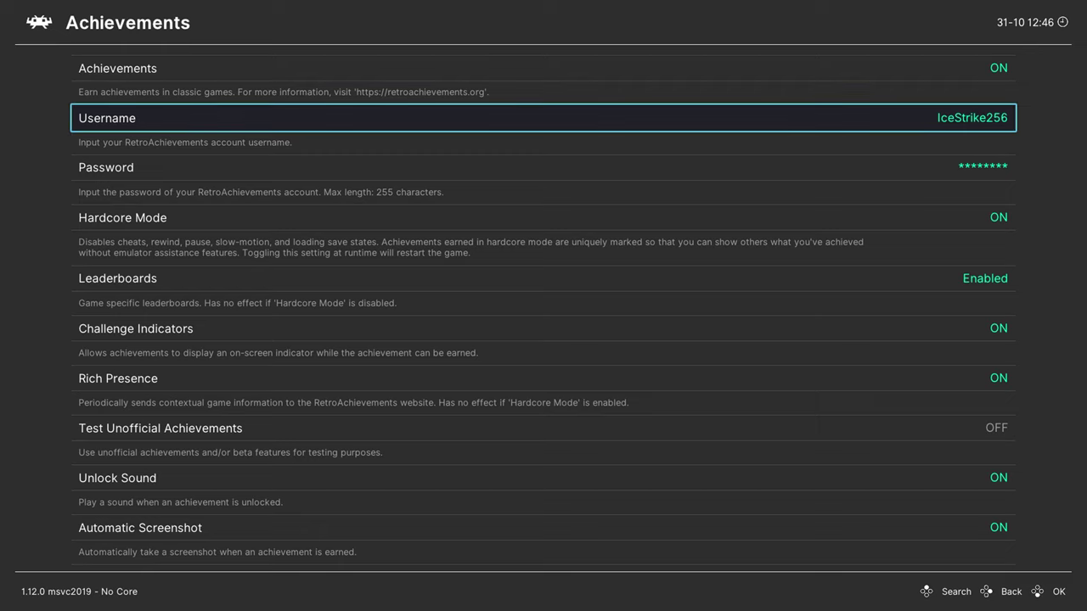
# Save the current configuration to retroarch.cfg via Main Menu > Configuration File
pyautogui.press('BackSpace')
pyautogui.press('BackSpace')
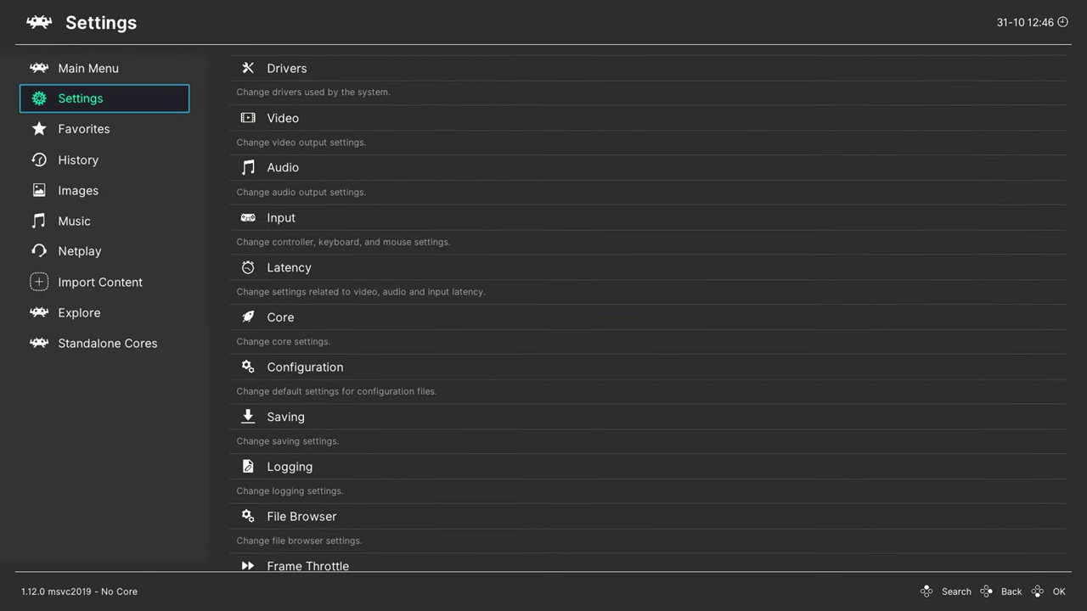
pyautogui.press('Up')
pyautogui.press('Right')
pyautogui.press('Down')
pyautogui.press('Down')
pyautogui.press('Down')
pyautogui.press('Down')
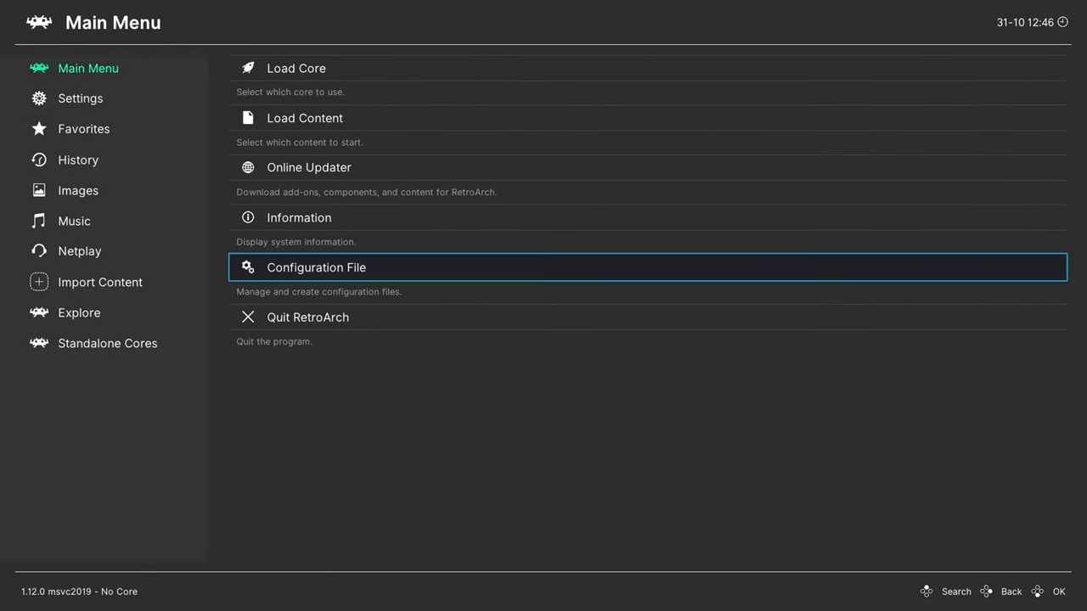
pyautogui.press('Return')
pyautogui.press('Down')
pyautogui.press('Down')
pyautogui.press('Return')
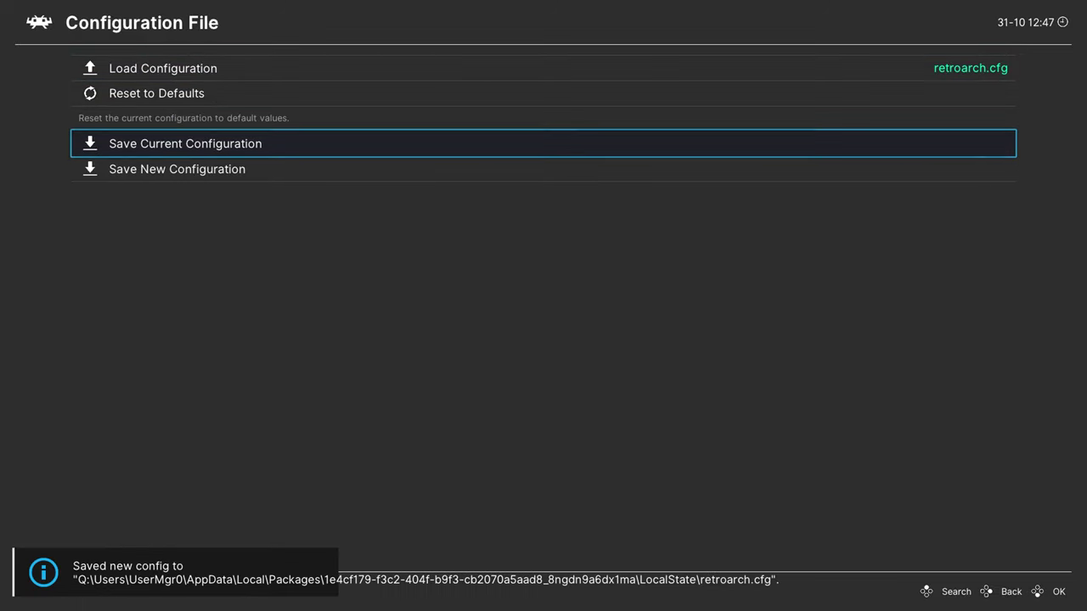
# Quit RetroArch back to Xbox Dev Home
pyautogui.press('BackSpace')
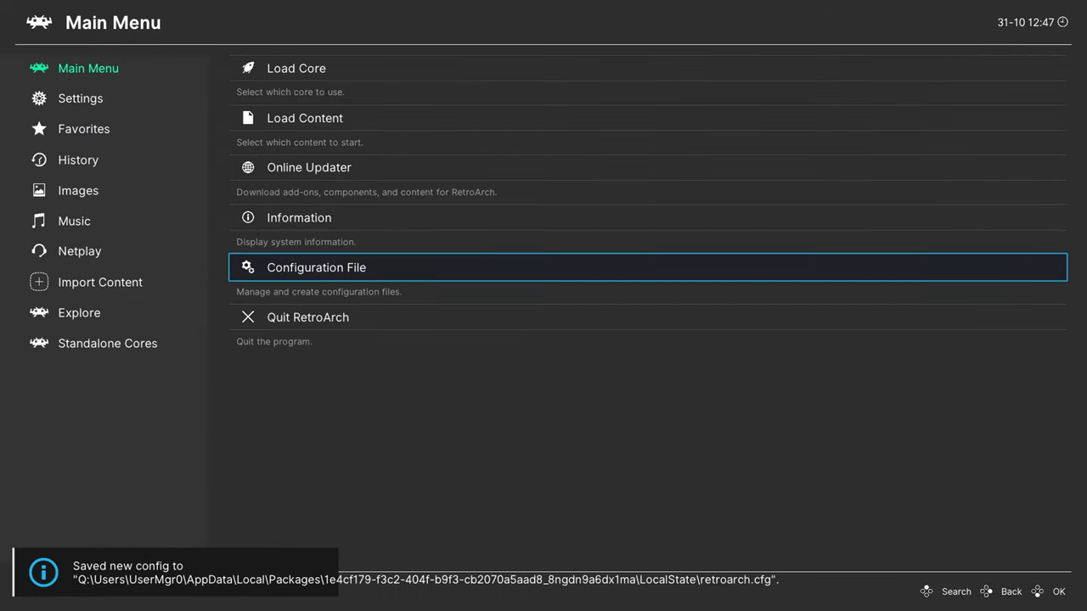
pyautogui.press('Down')
pyautogui.press('Return')
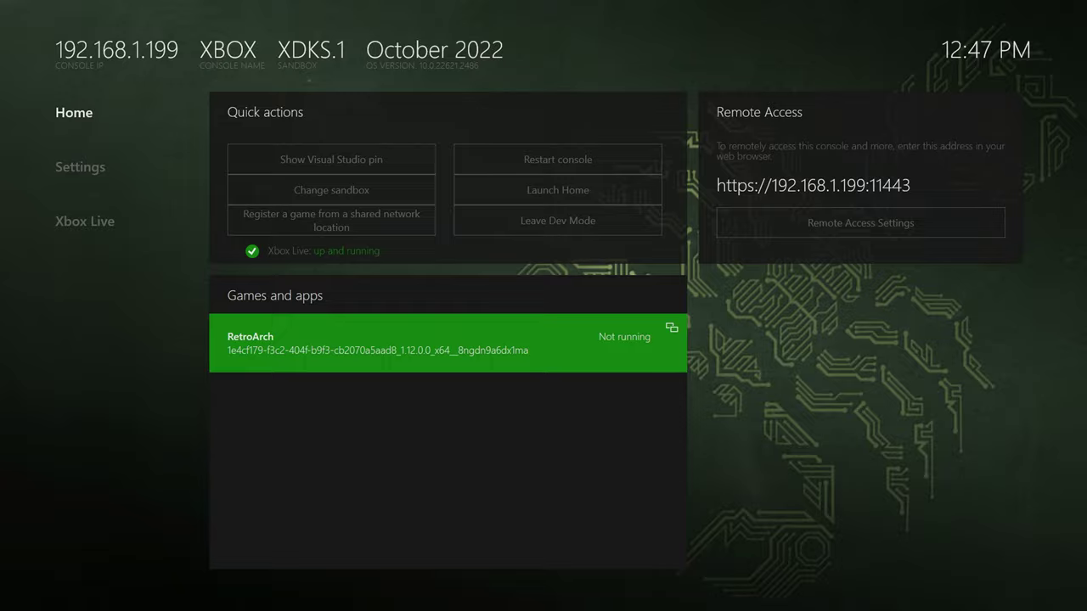
pyautogui.press('Return')
pyautogui.press('Left')
pyautogui.press('Down')
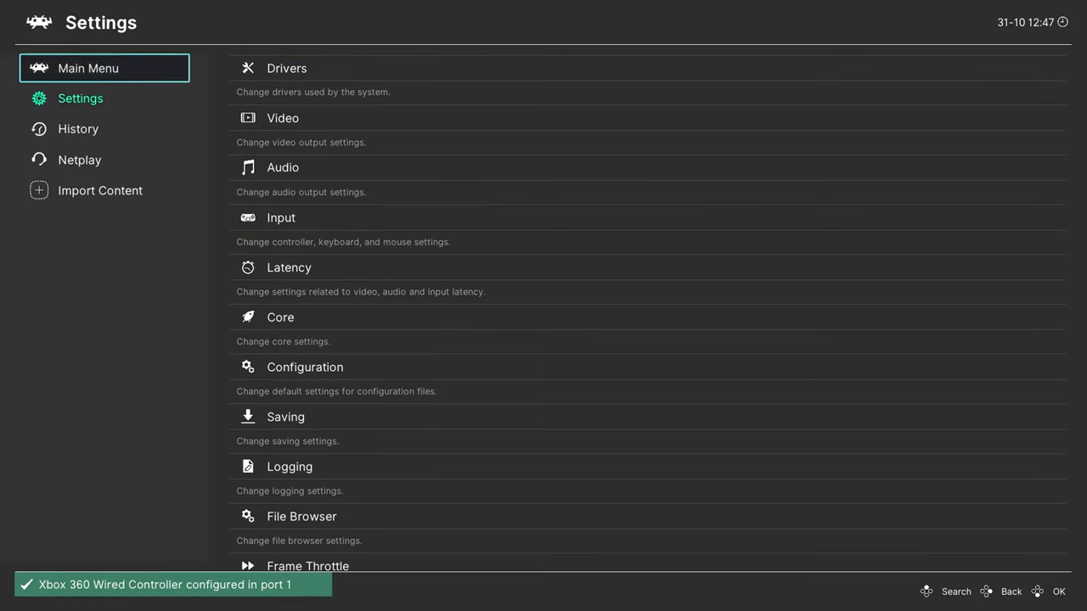
pyautogui.press('Down')
pyautogui.press('Down')
pyautogui.press('Down')
pyautogui.press('Up')
pyautogui.press('Up')
pyautogui.press('Up')
pyautogui.press('Down')
pyautogui.press('Down')
pyautogui.press('Down')
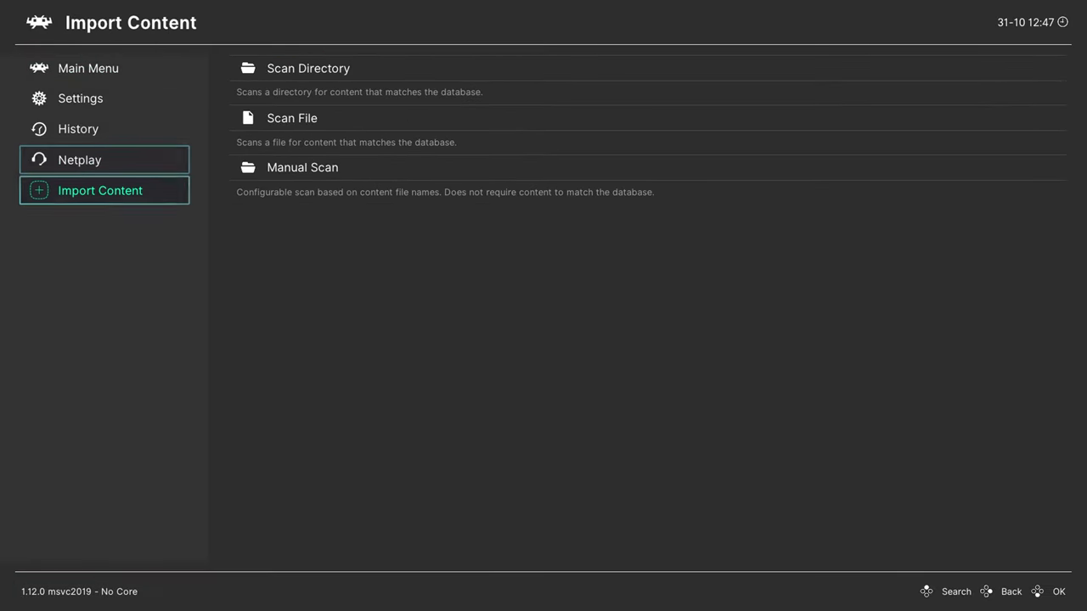
pyautogui.press('Up')
pyautogui.press('Up')
pyautogui.press('Up')
pyautogui.press('Down')
pyautogui.press('Down')
pyautogui.press('Up')
pyautogui.press('Up')
pyautogui.press('Up')
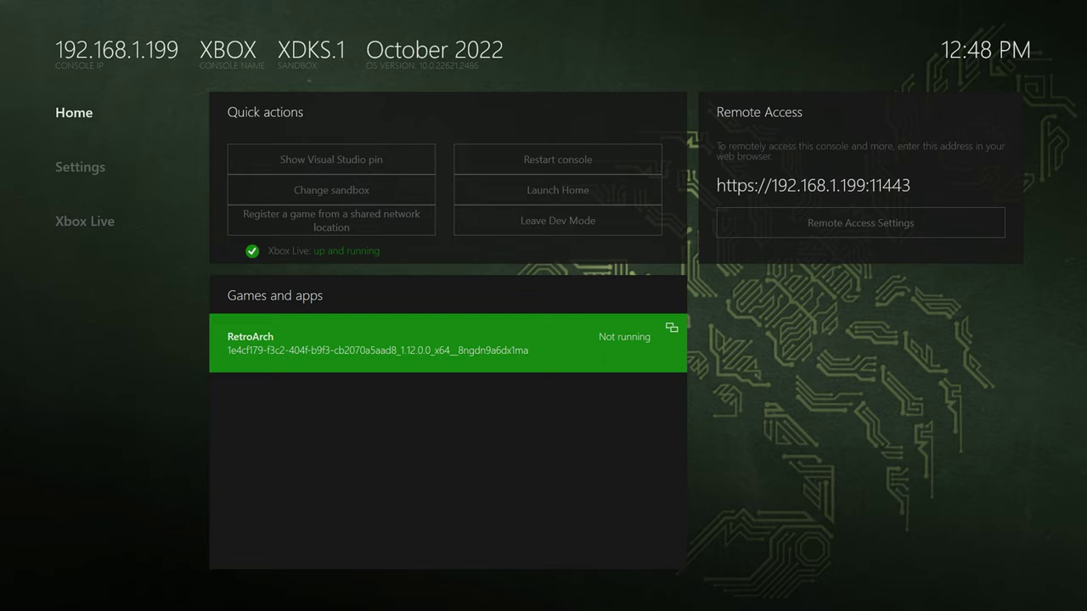
# Open Leave Dev Mode, keep side-loaded games and apps, and dismiss it without restarting
pyautogui.press('Up')
pyautogui.press('Up')
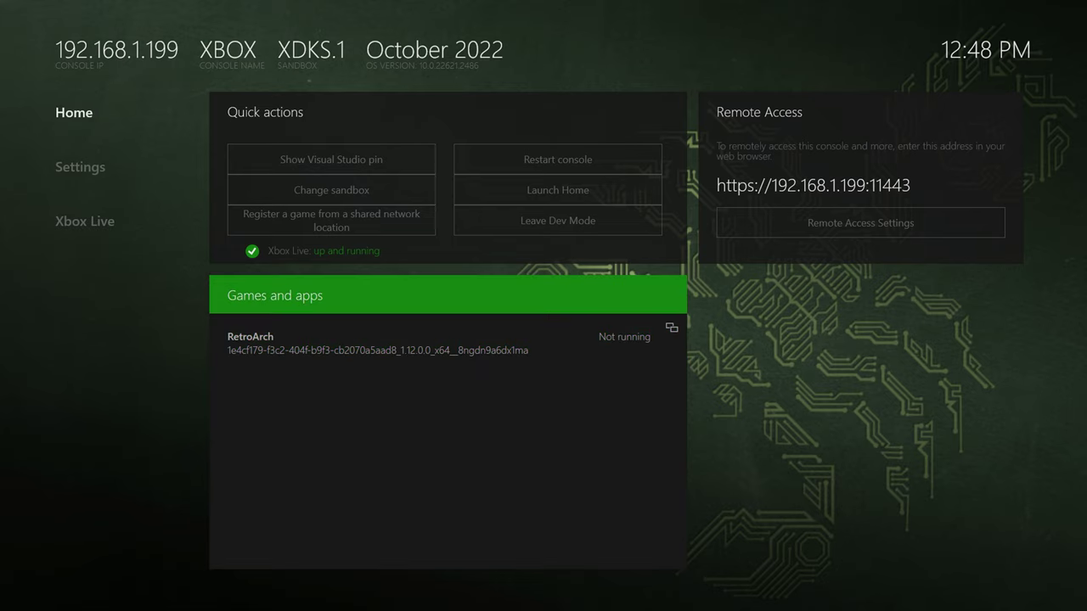
pyautogui.press('Right')
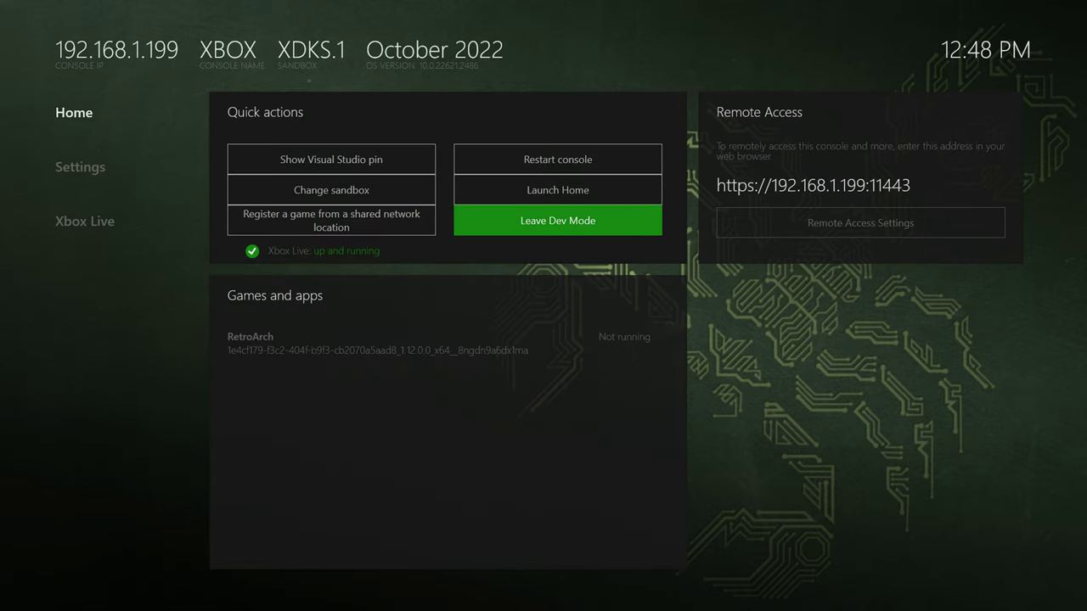
pyautogui.press('Return')
pyautogui.press('Up')
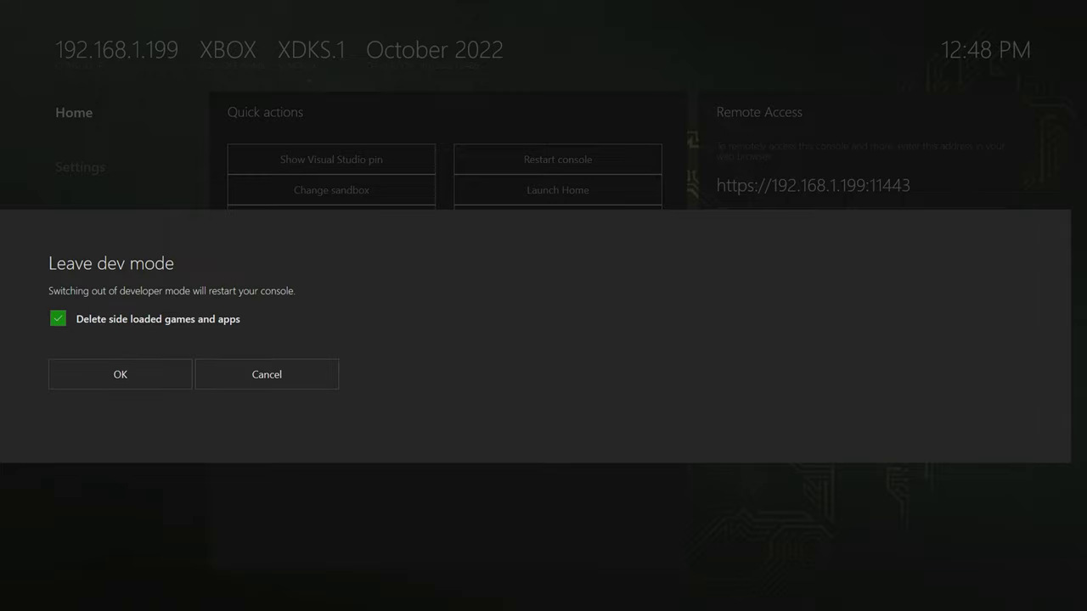
pyautogui.press('Down')
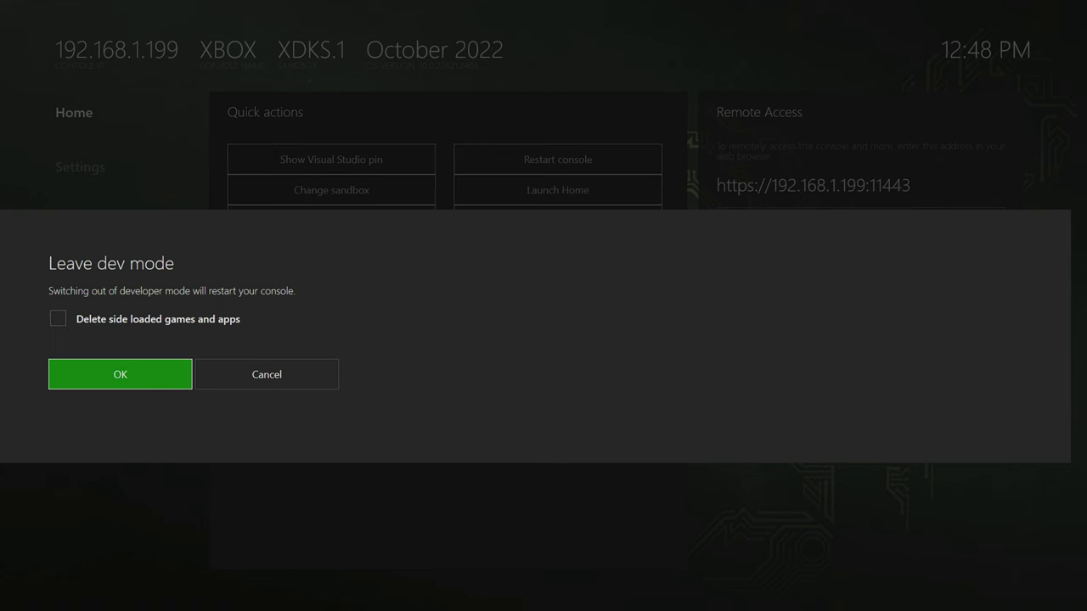
pyautogui.press('Return')
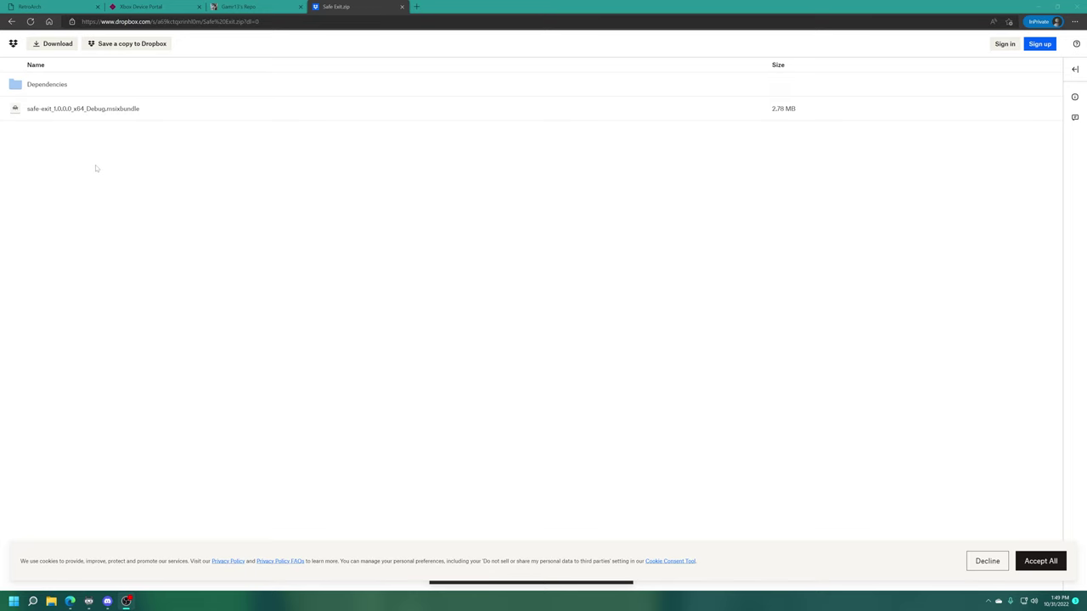
# Download the Safe Exit zip from Dropbox on the PC and open its options on the desktop
pyautogui.click(55, 43)
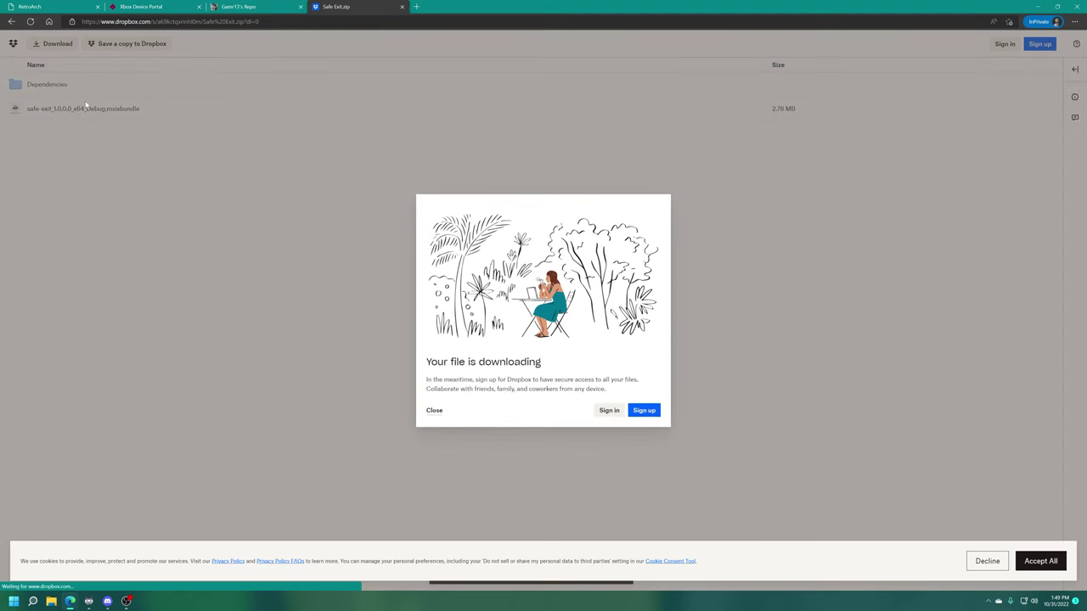
pyautogui.press('super+d')
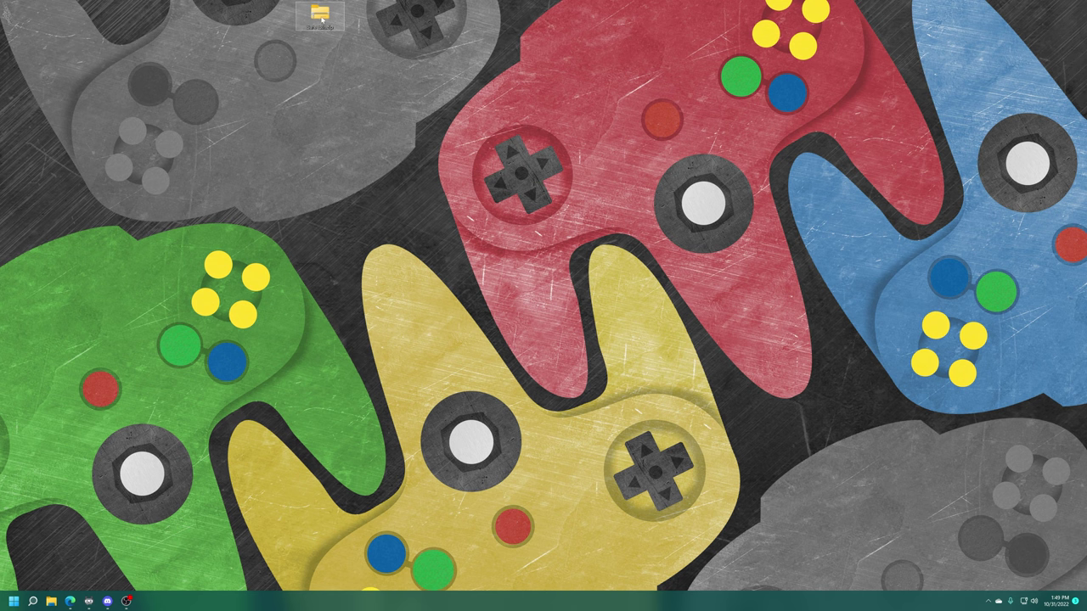
pyautogui.rightClick(323, 18)
# Extract Safe Exit.zip with 7-Zip, inspect the msixbundle and Dependencies folder, then return to Edge
pyautogui.moveTo(382, 44)
pyautogui.click(472, 82)
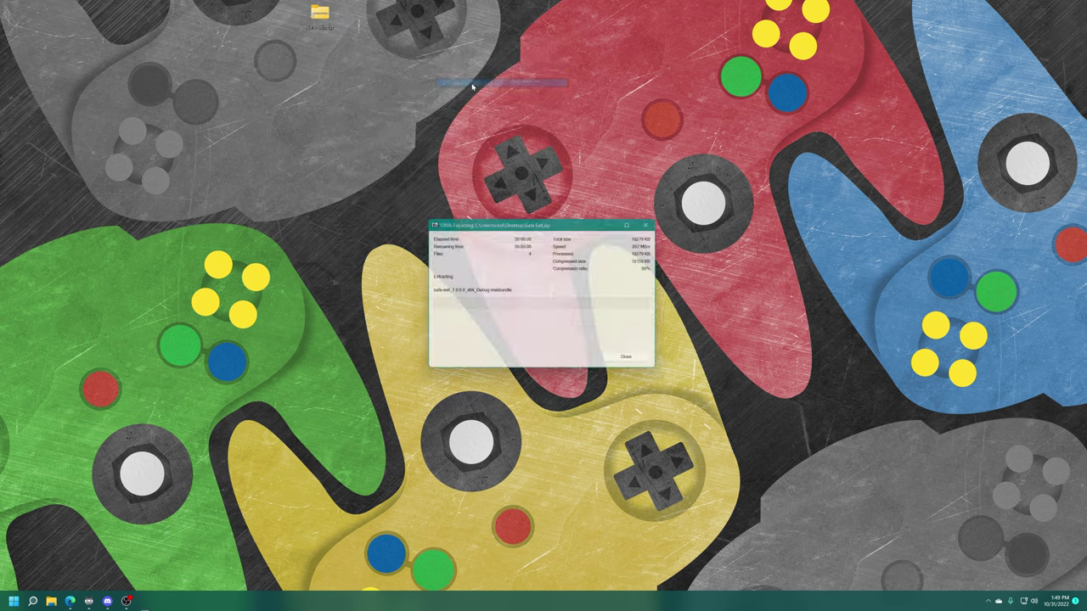
pyautogui.doubleClick(24, 14)
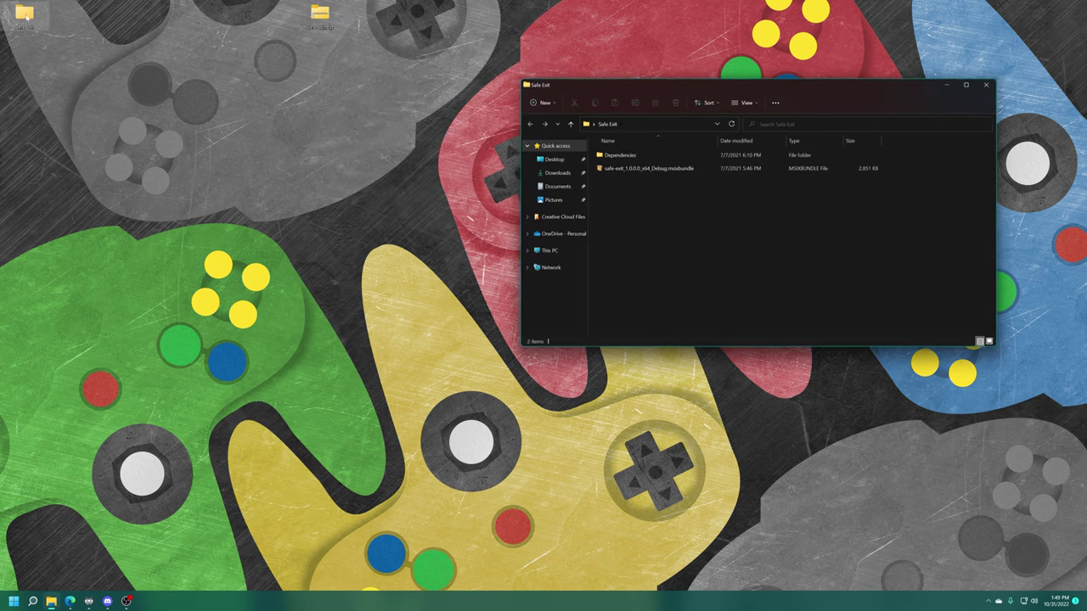
pyautogui.moveTo(610, 187); pyautogui.dragTo(671, 174)
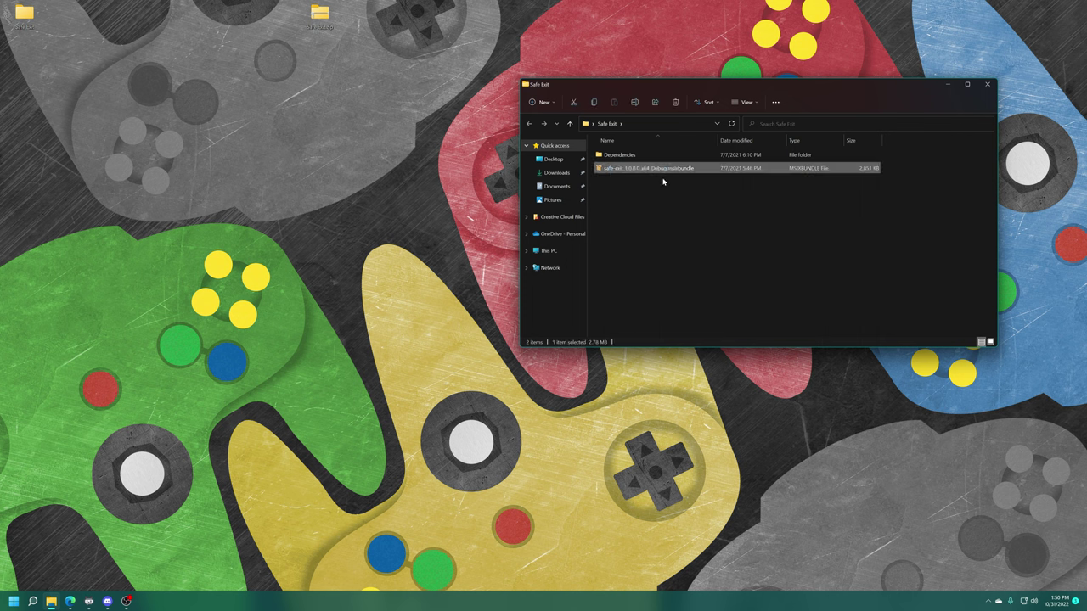
pyautogui.doubleClick(611, 156)
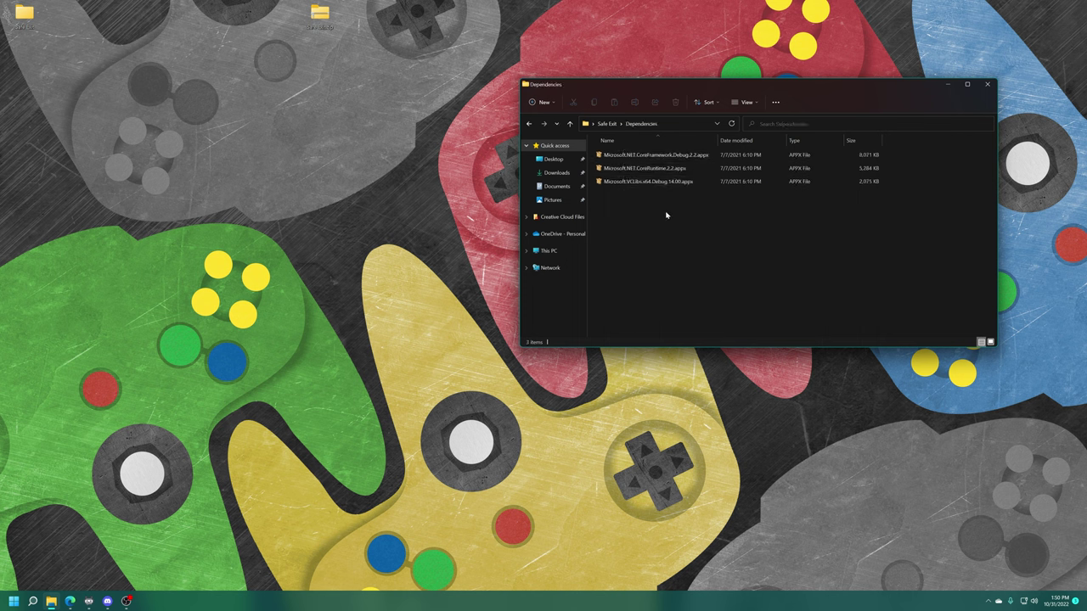
pyautogui.hotkey('alt', 'Left')
pyautogui.moveTo(693, 91); pyautogui.dragTo(487, 23)
pyautogui.click(69, 604)
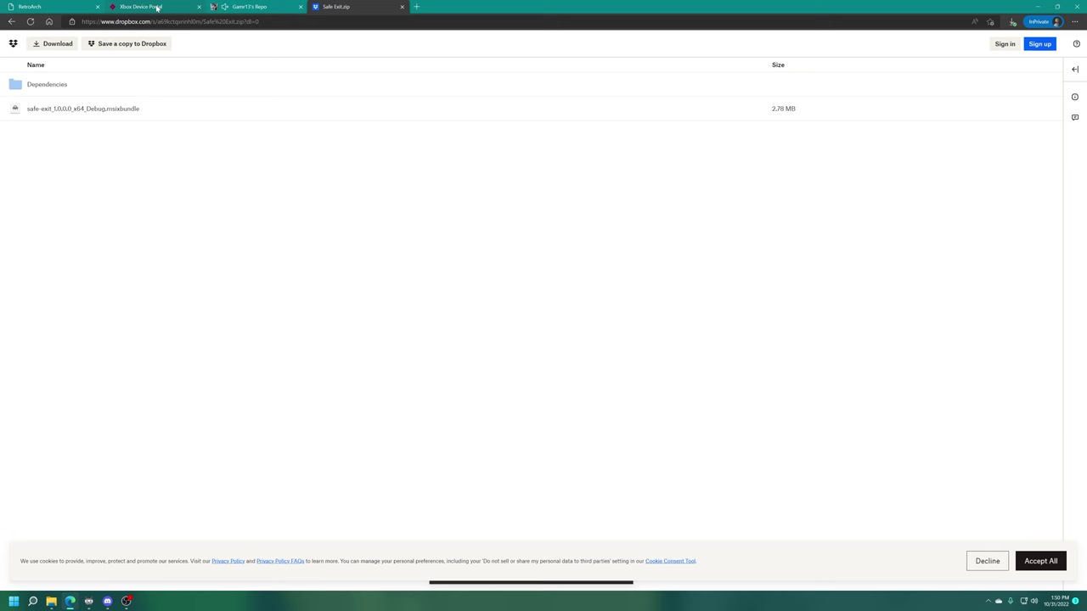
# In Xbox Device Portal, add a new app from the safe-exit msixbundle file
pyautogui.click(158, 8)
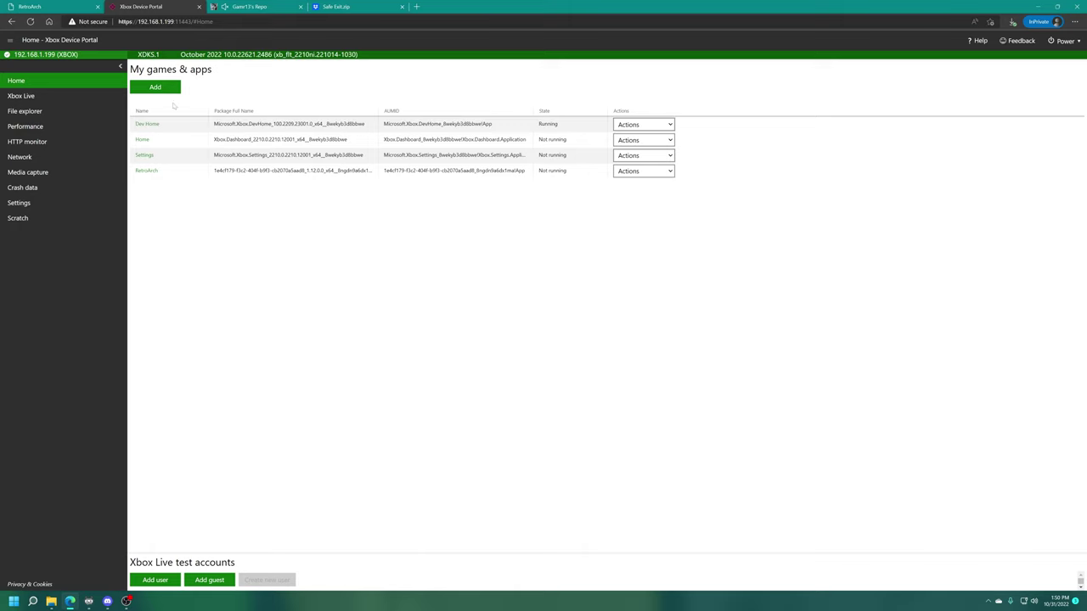
pyautogui.click(156, 89)
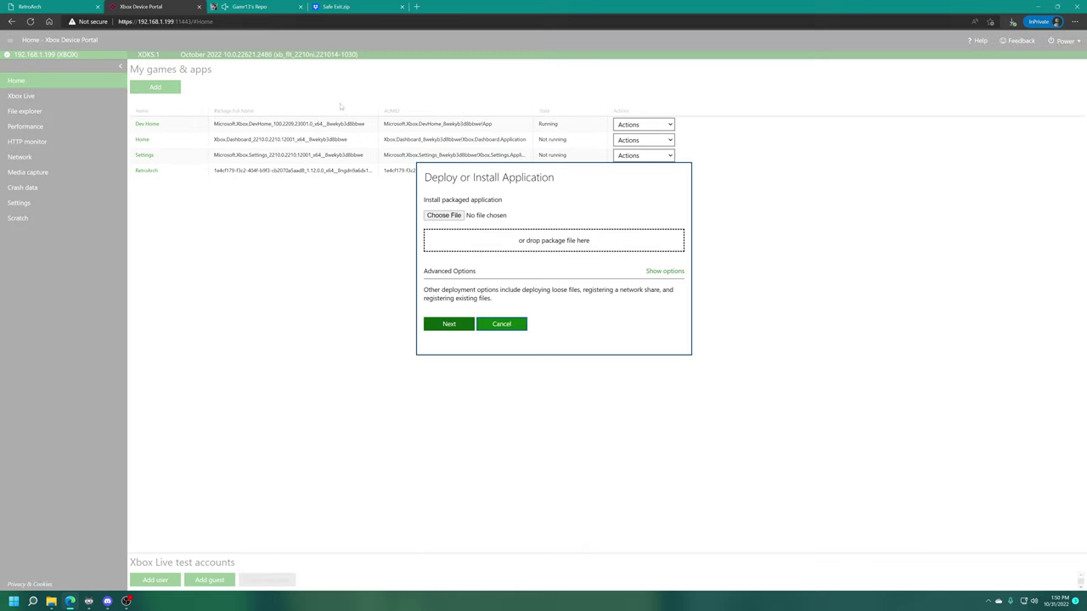
pyautogui.click(1057, 7)
pyautogui.moveTo(441, 100); pyautogui.dragTo(479, 227)
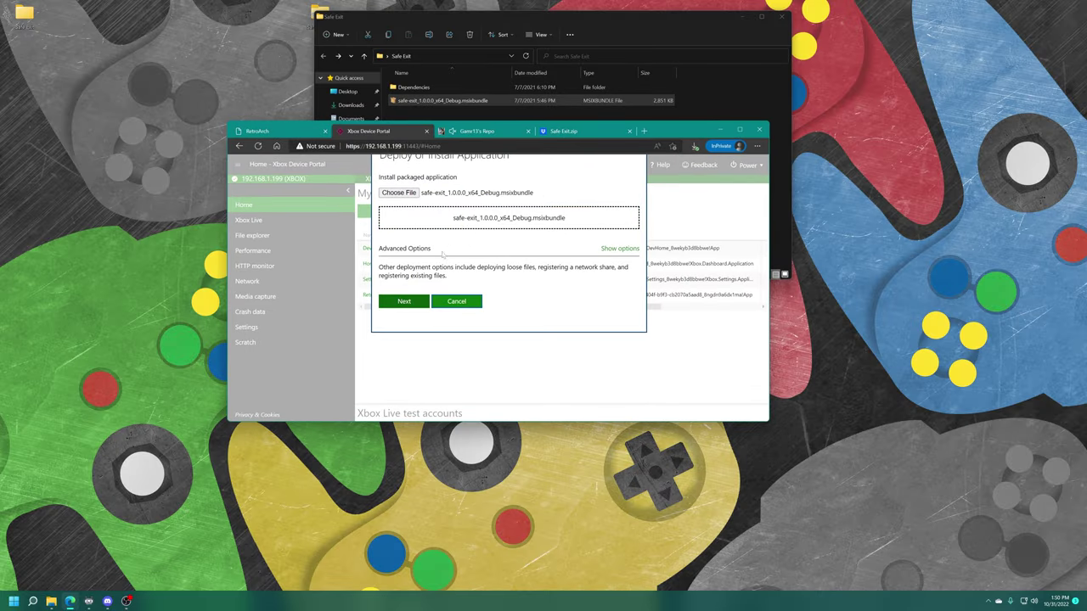
pyautogui.click(415, 302)
# Bring the Dependencies folder's files into the install dialog and remove the incomplete dependency entry
pyautogui.doubleClick(405, 88)
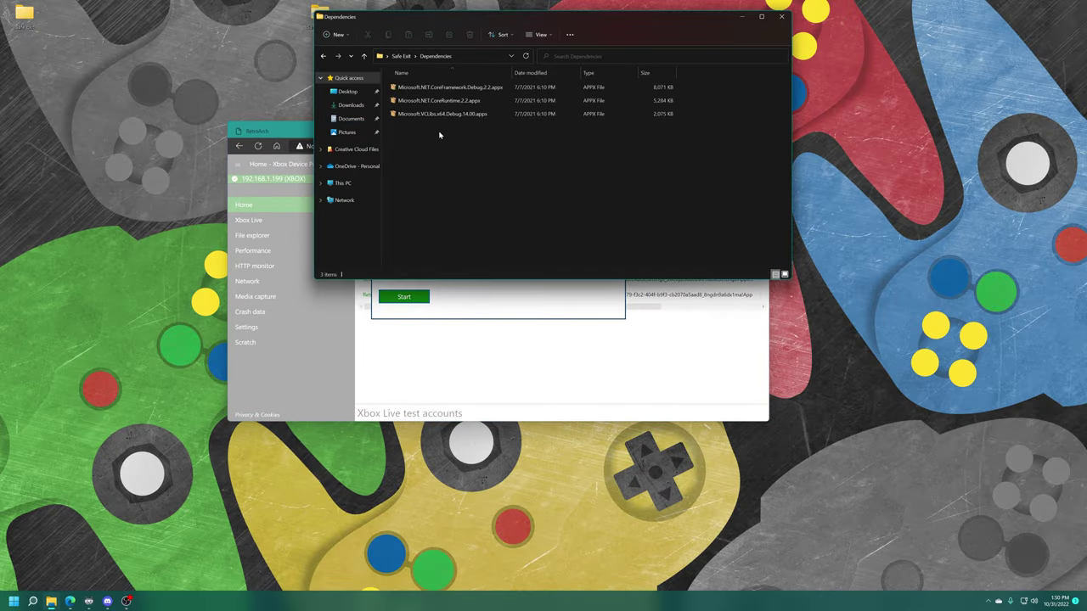
pyautogui.moveTo(440, 134); pyautogui.dragTo(433, 95)
pyautogui.doubleClick(477, 24)
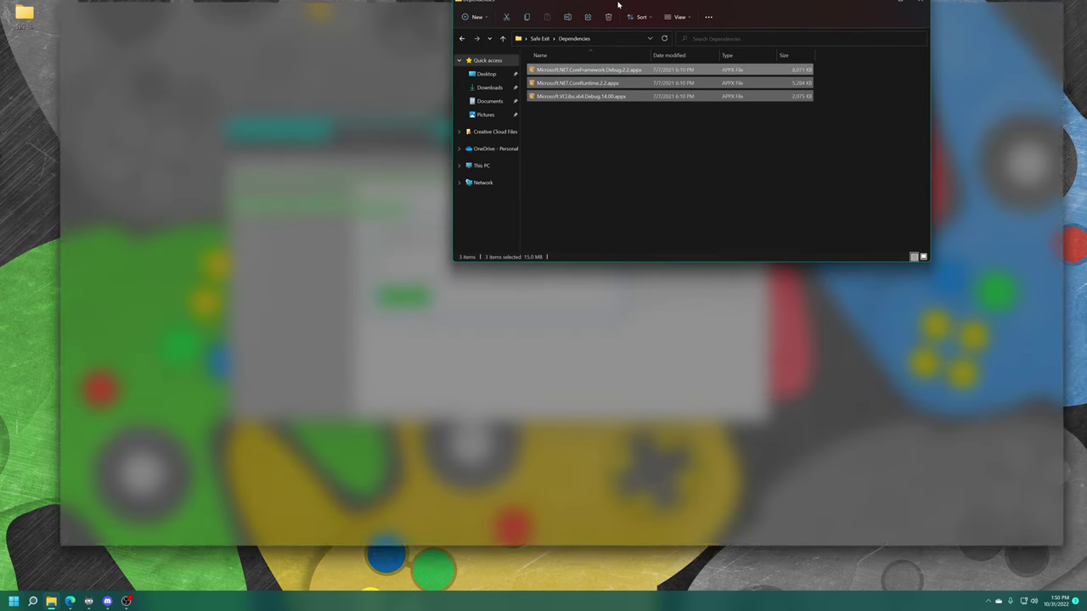
pyautogui.moveTo(603, 25); pyautogui.dragTo(755, 37)
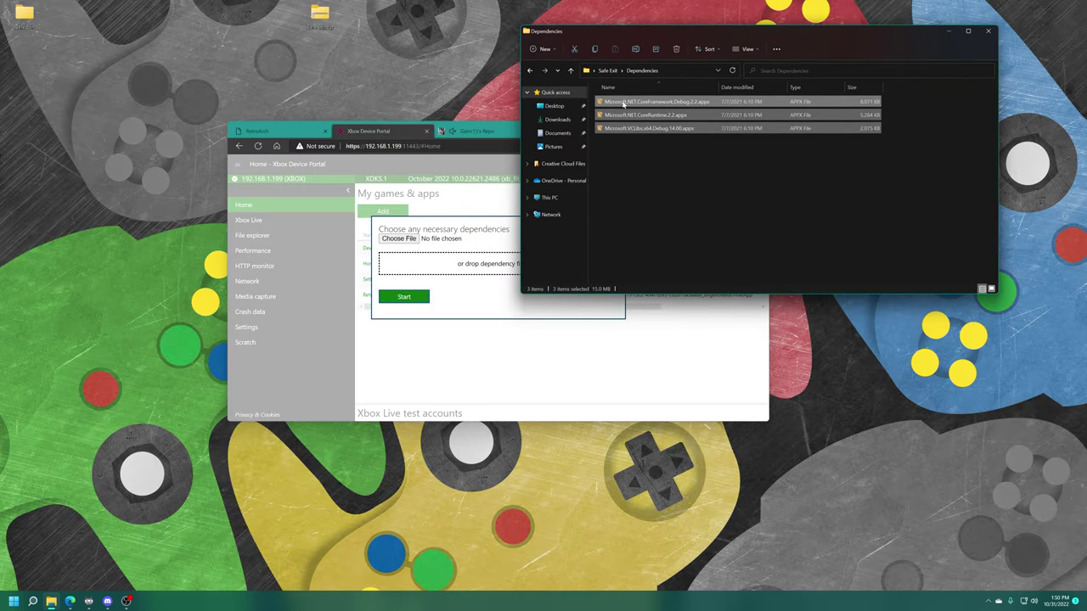
pyautogui.moveTo(623, 102); pyautogui.dragTo(427, 269)
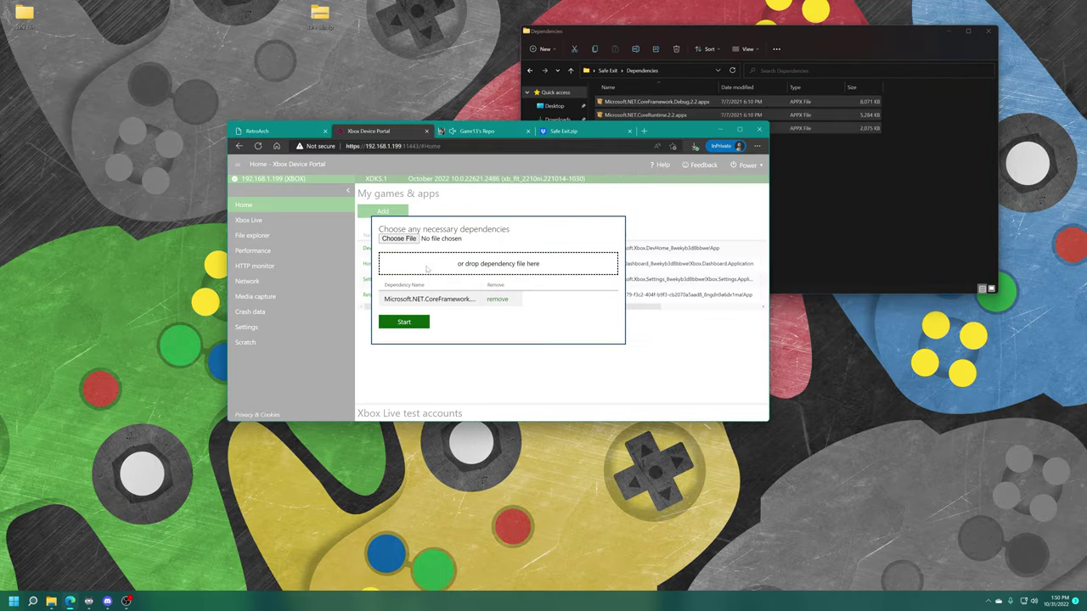
pyautogui.click(495, 302)
# Add CoreFramework.Debug, CoreRuntime and VCLibs as dependencies and install safe-exit
pyautogui.click(653, 101)
pyautogui.moveTo(653, 101); pyautogui.dragTo(425, 251)
pyautogui.moveTo(641, 115); pyautogui.dragTo(410, 266)
pyautogui.click(639, 128)
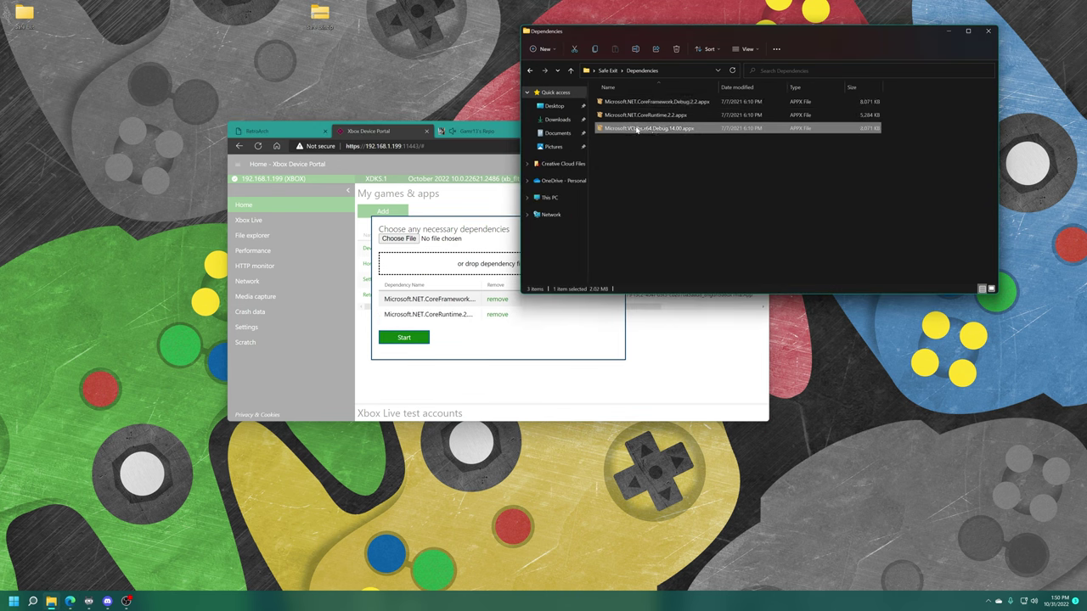
pyautogui.moveTo(636, 129); pyautogui.dragTo(437, 273)
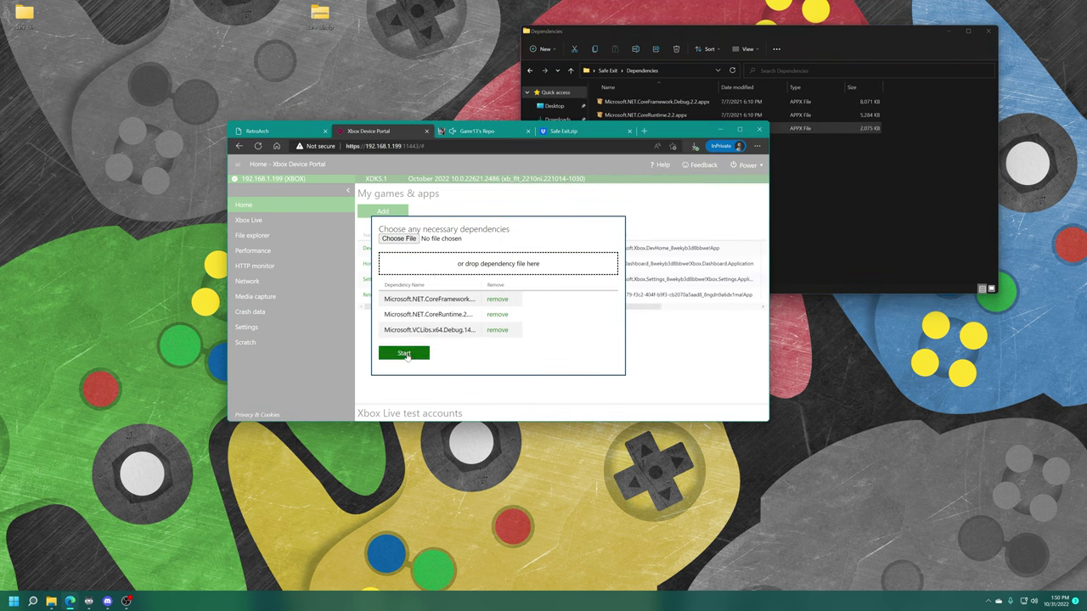
pyautogui.click(404, 354)
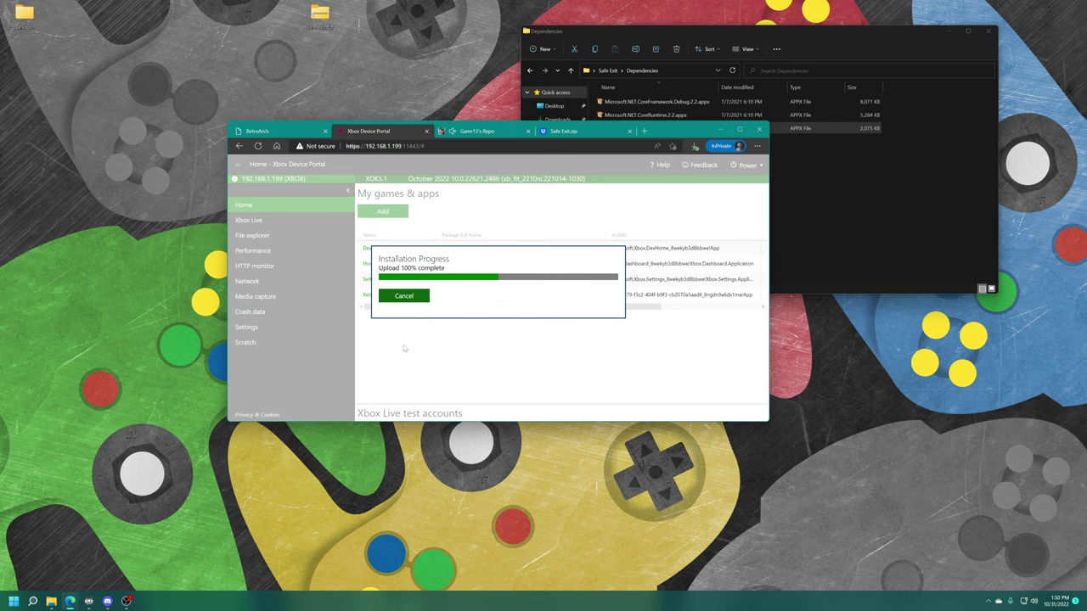
pyautogui.click(412, 296)
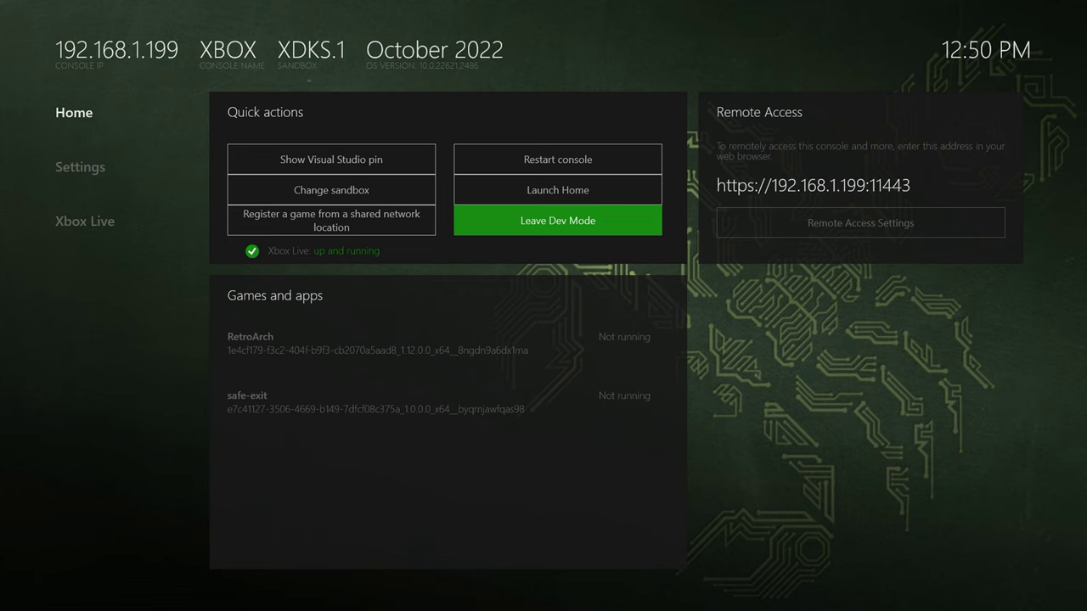
# In Dev Home's Games and apps list, move focus down from RetroArch to safe-exit
pyautogui.press('Down')
pyautogui.press('Down')
pyautogui.press('Down')
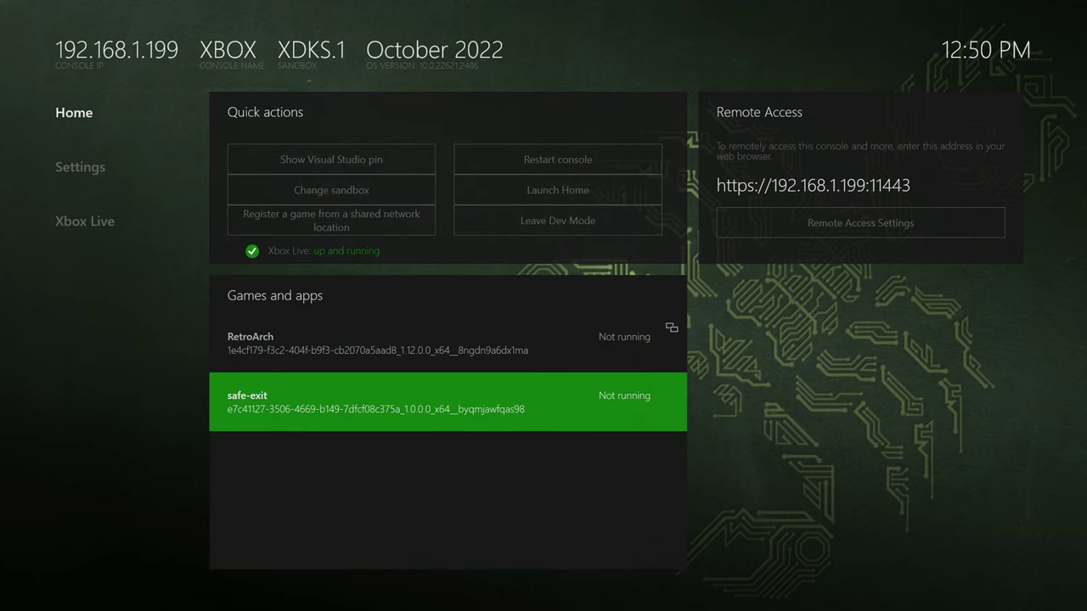